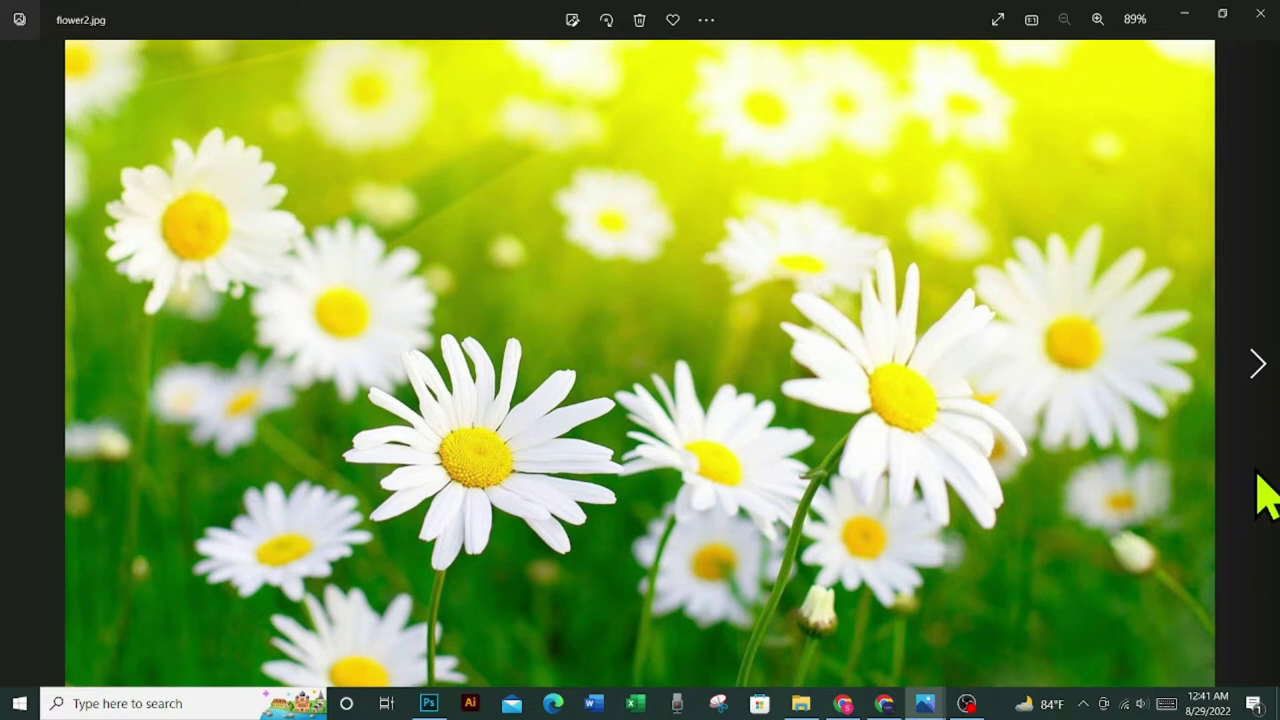
# Step: Switch from the flower2.jpg photo viewer to the blank Untitled-2 document in Photoshop
pyautogui.moveTo(428, 703)
pyautogui.click(428, 688)
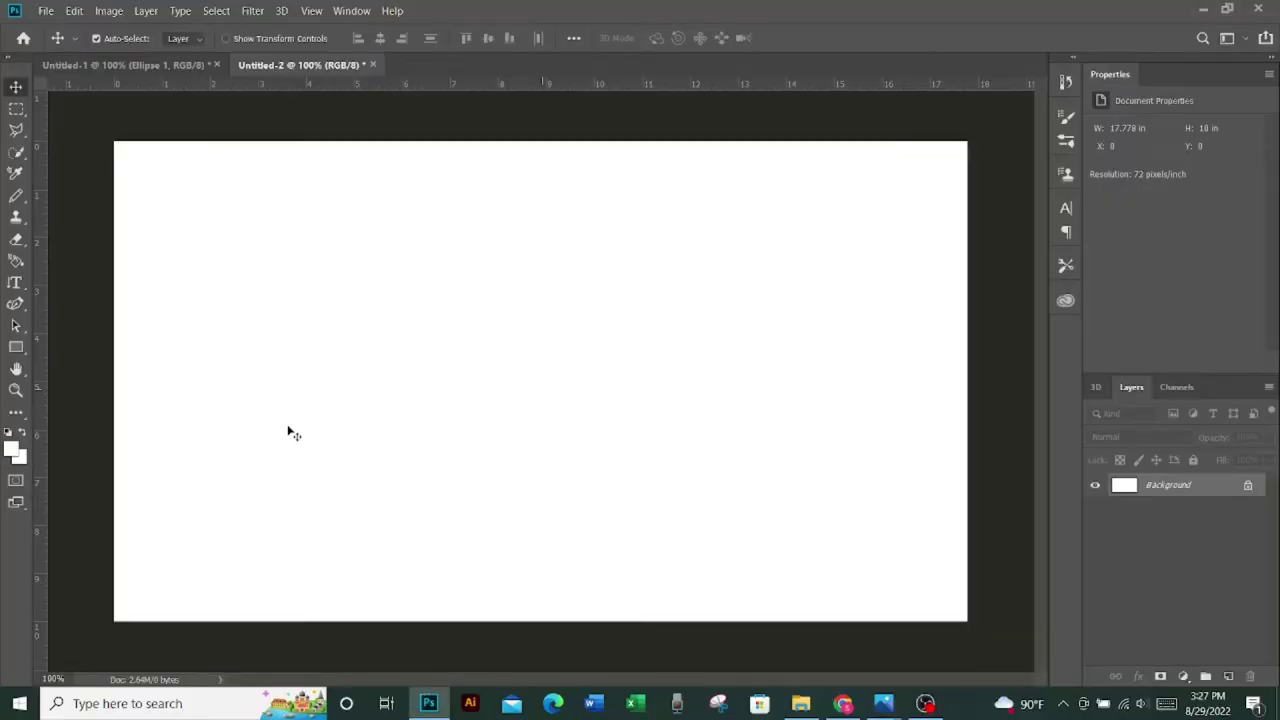
# Step: Draw a 425 × 425 px circle just below and right of the canvas centre with the Ellipse Tool
pyautogui.rightClick(15, 350)
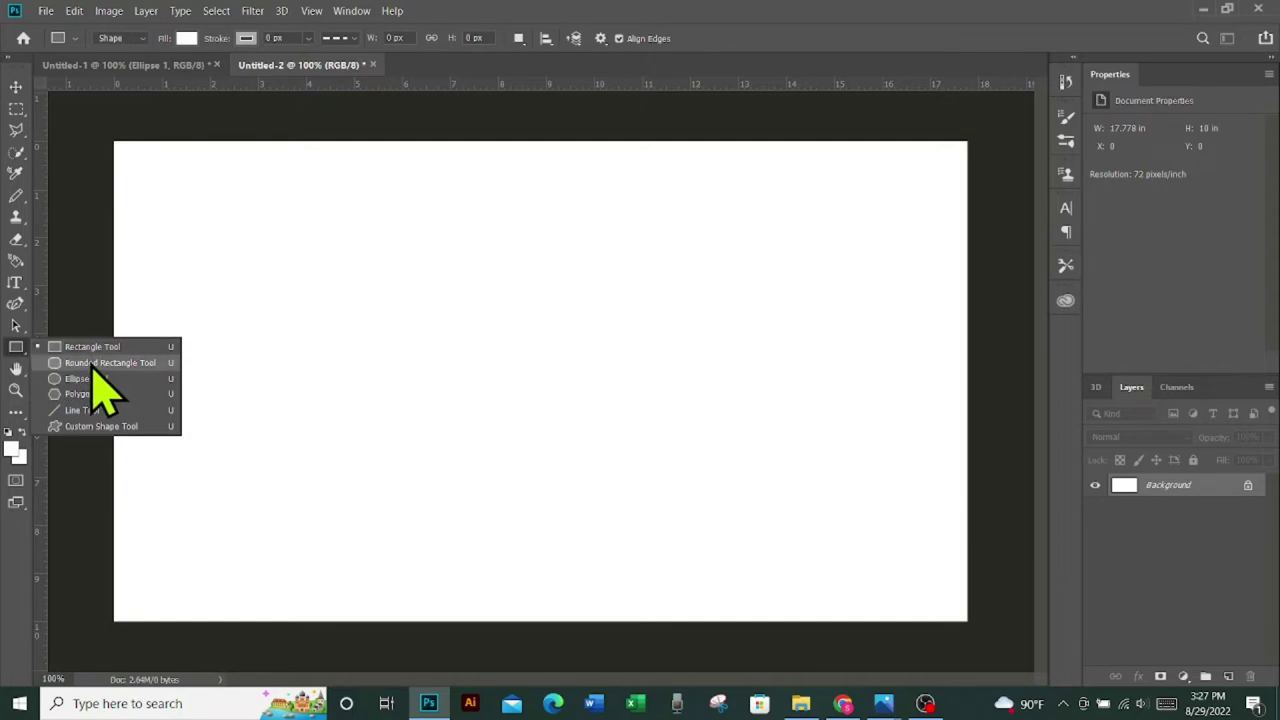
pyautogui.click(91, 380)
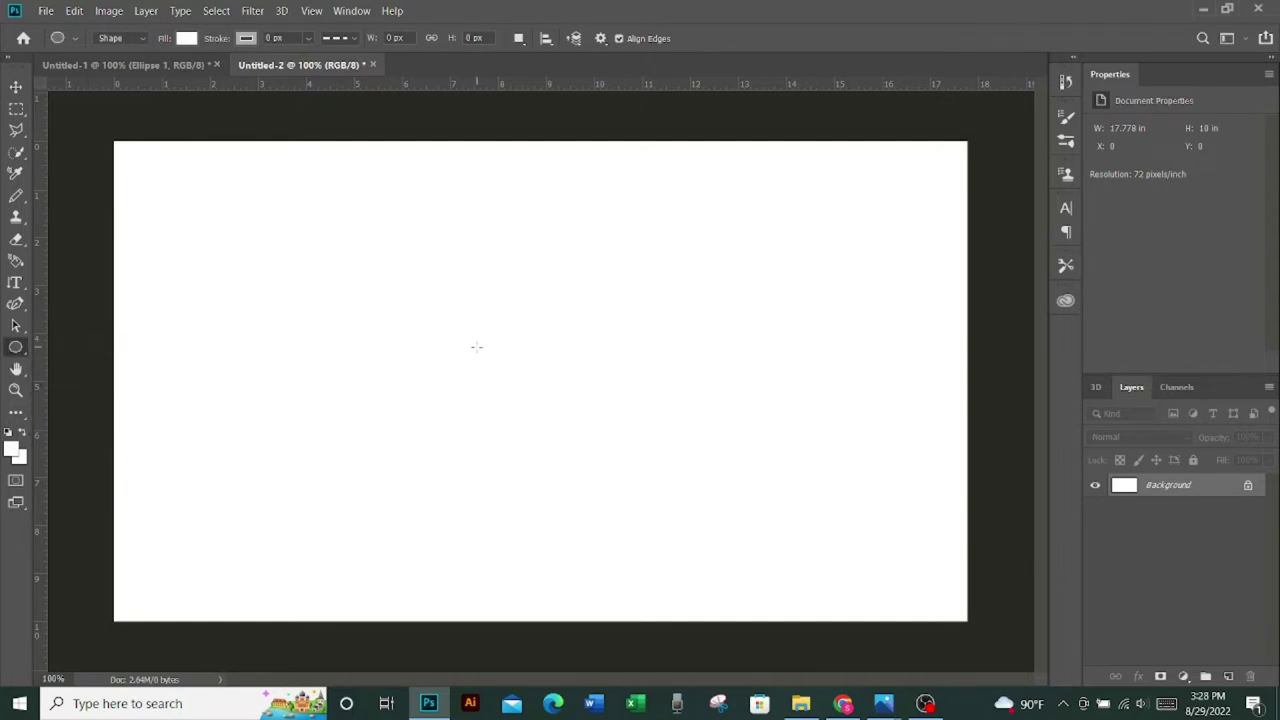
pyautogui.moveTo(465, 315); pyautogui.dragTo(748, 654)
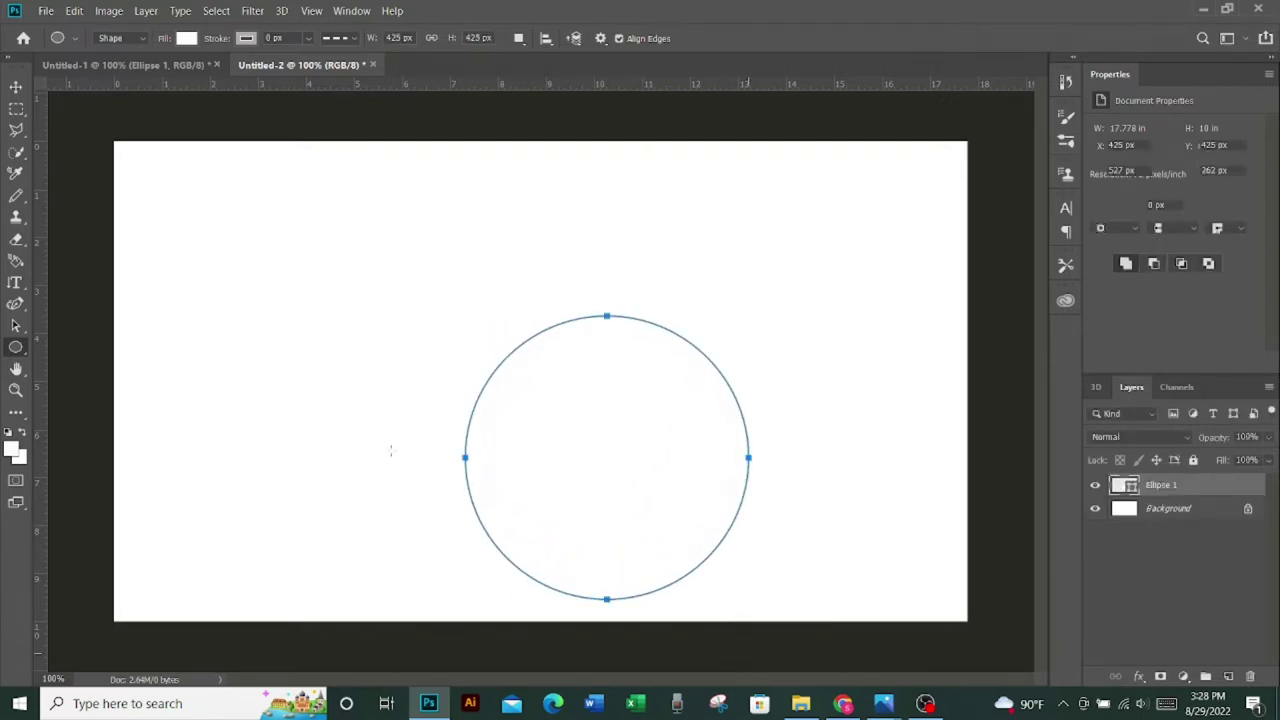
pyautogui.click(15, 87)
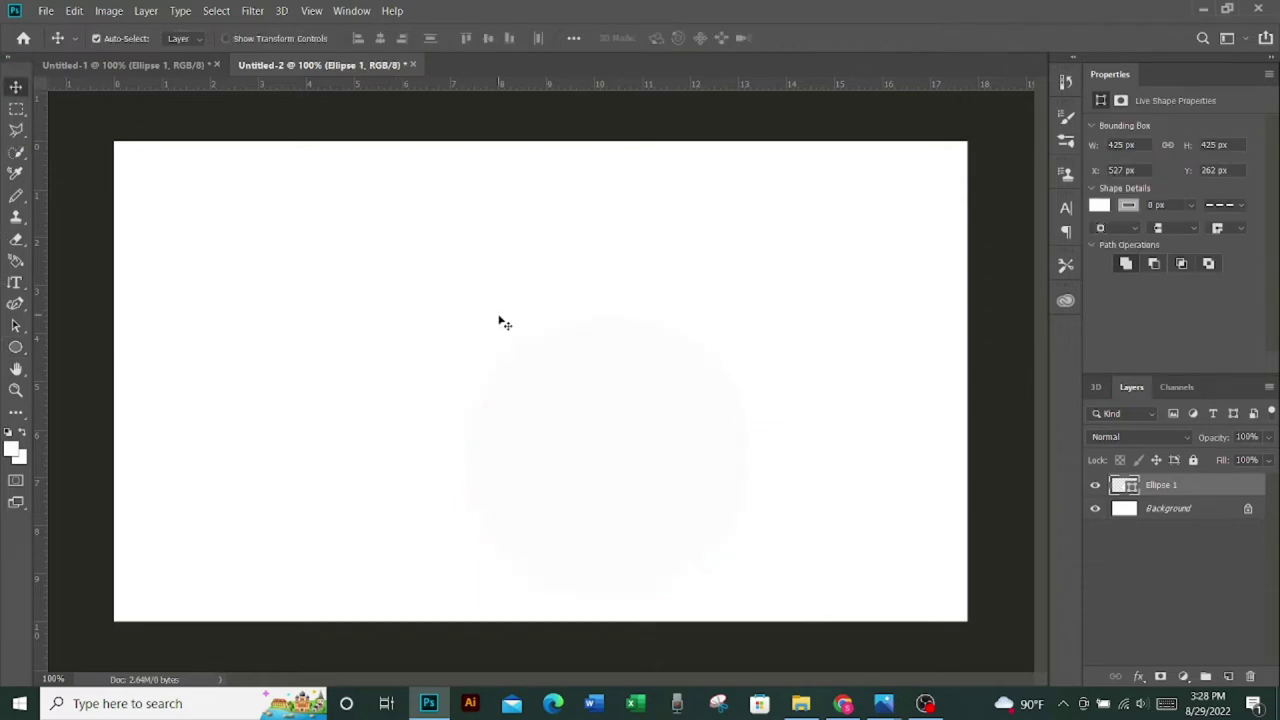
# Step: Fill the Ellipse 1 circle with the red-pink colour e77575
pyautogui.doubleClick(1125, 486)
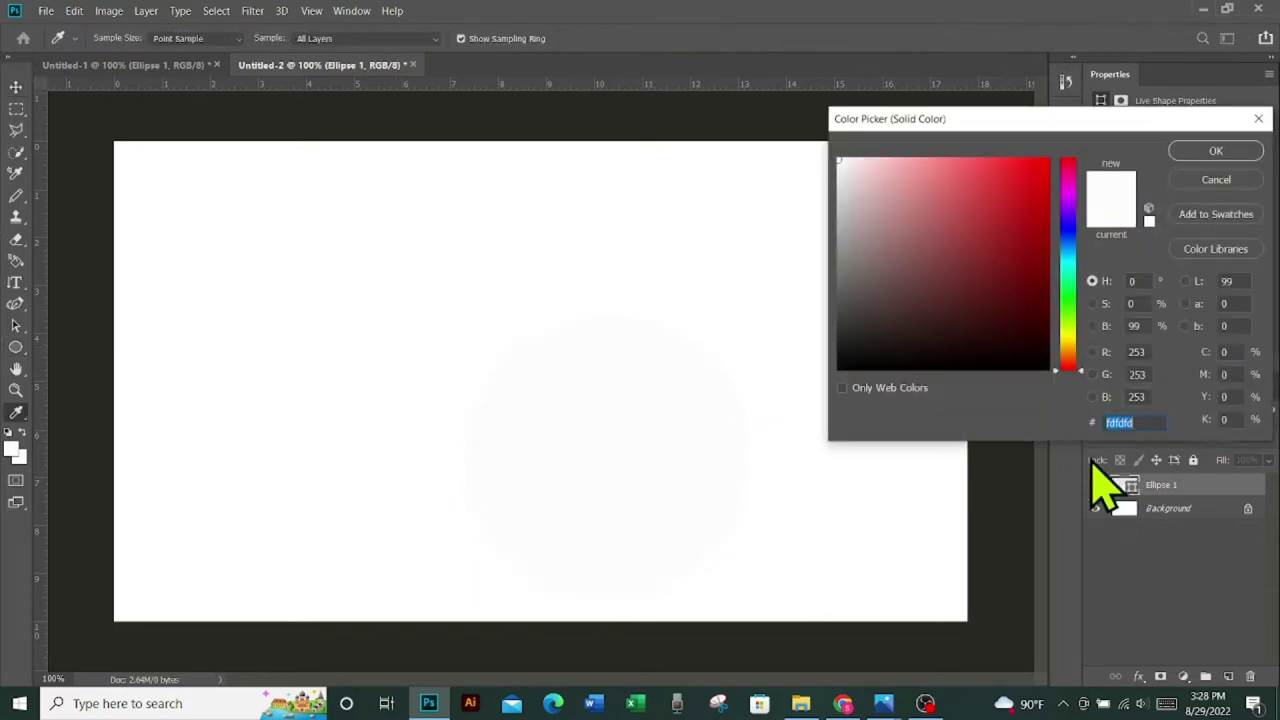
pyautogui.click(941, 178)
pyautogui.click(1212, 152)
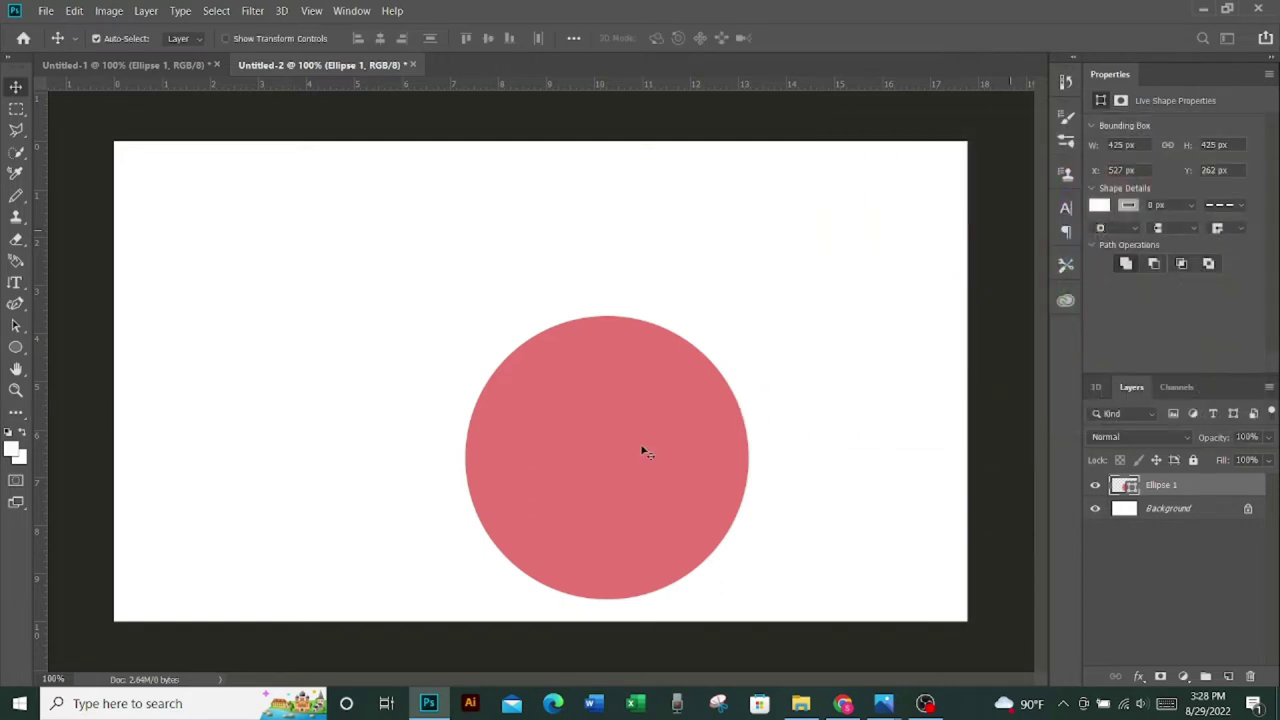
# Step: Move the circle up toward the canvas centre and unlock the Background as Layer 0
pyautogui.hotkey('ctrl', 't')
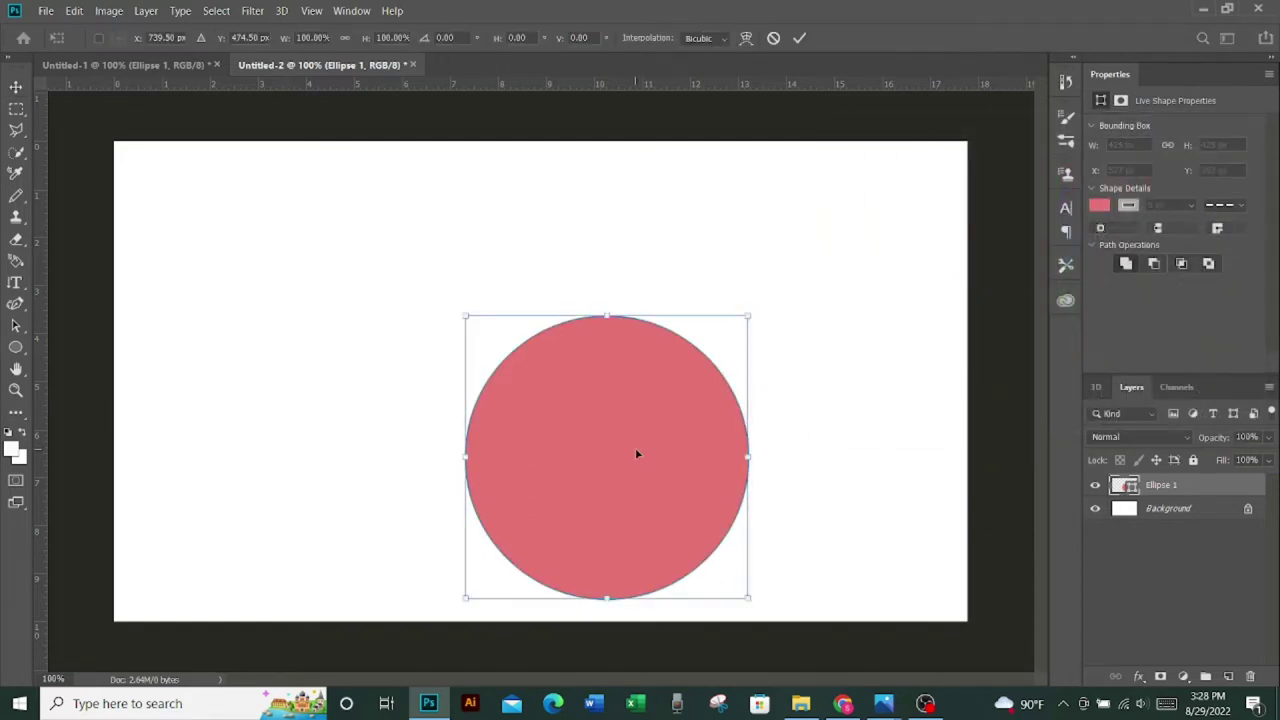
pyautogui.moveTo(567, 396)
pyautogui.mouseDown()
pyautogui.moveTo(537, 354)
pyautogui.moveTo(564, 381)
pyautogui.mouseUp()
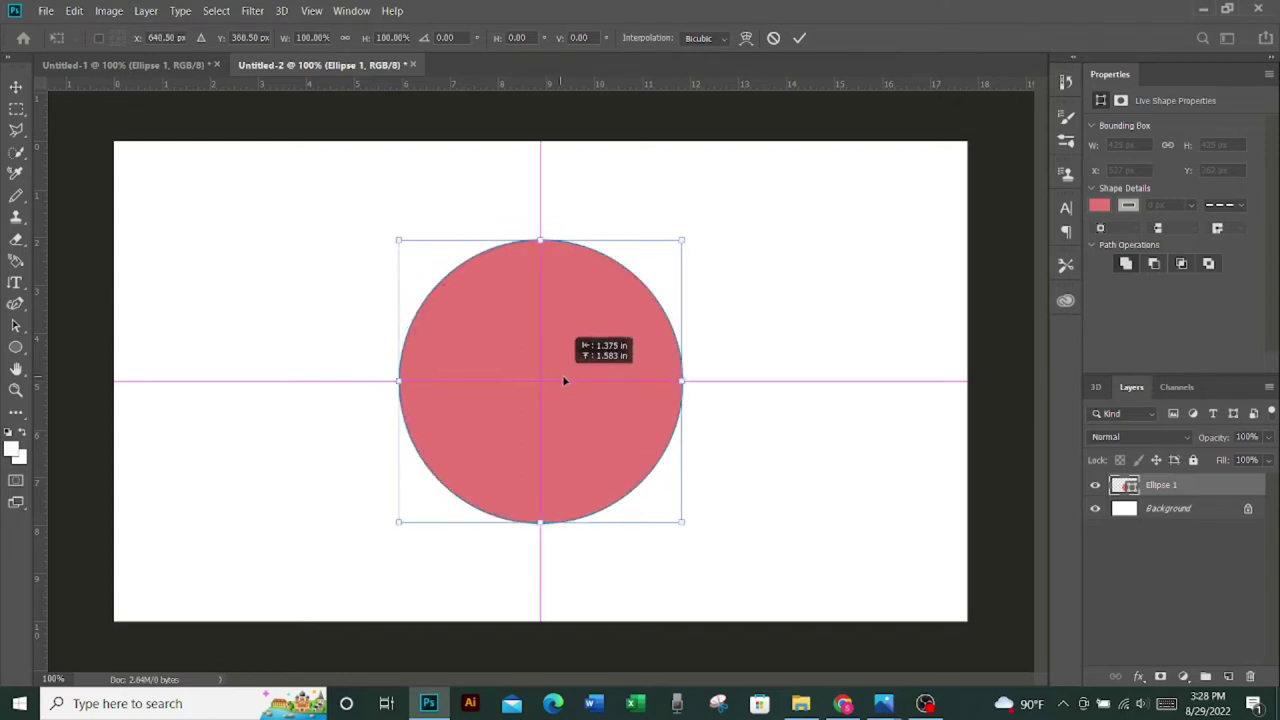
pyautogui.click(799, 38)
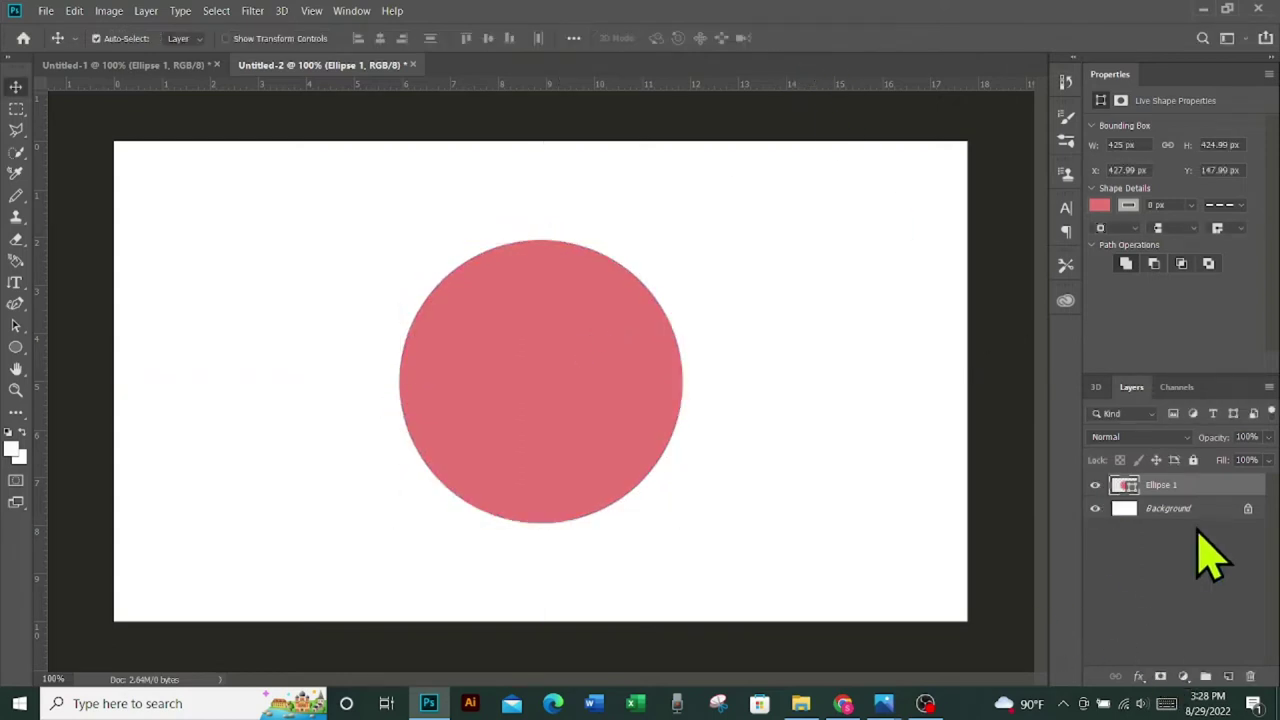
pyautogui.click(1248, 511)
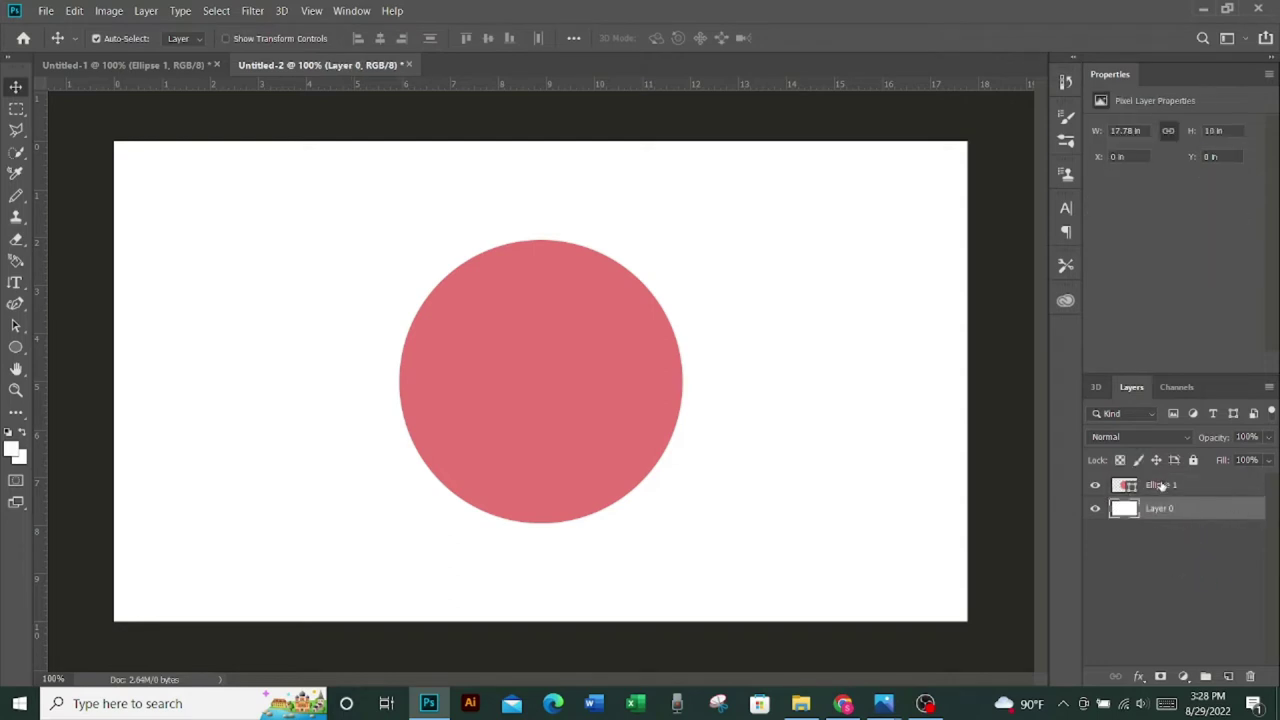
pyautogui.click(1160, 485)
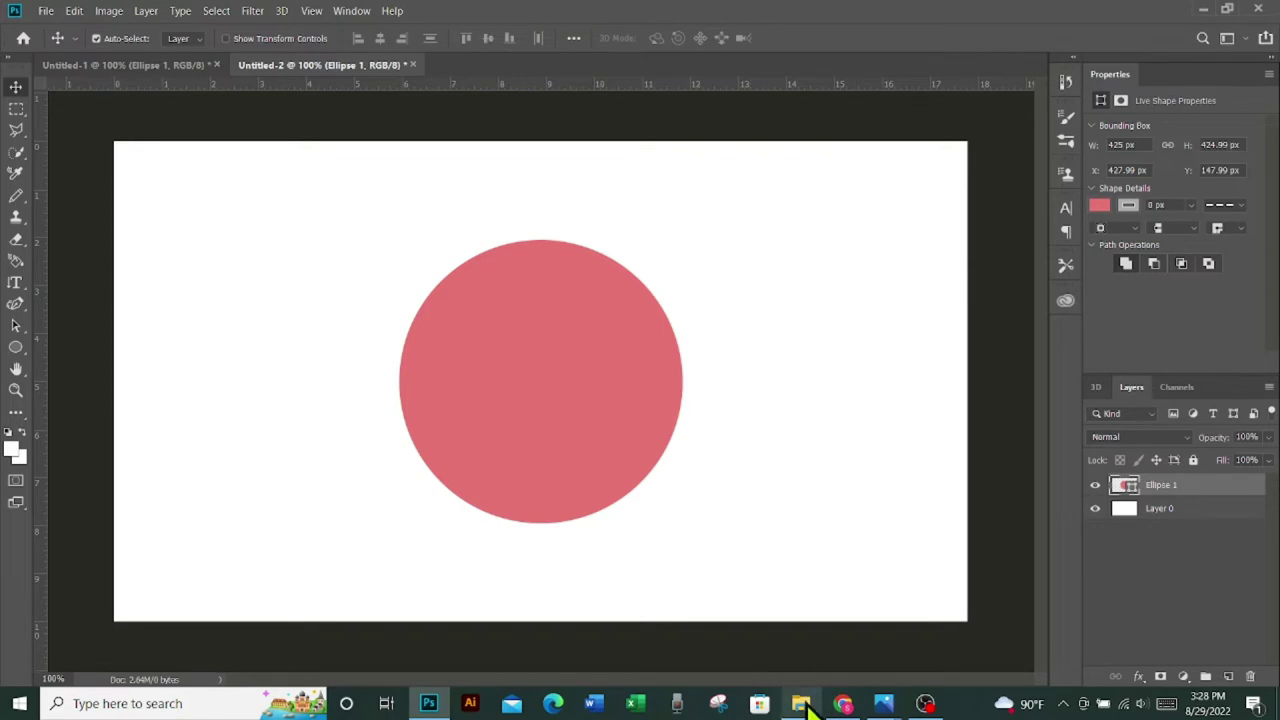
# Step: Find the m4csXx photo in the animation images folder and drag it toward Photoshop
pyautogui.moveTo(801, 703)
pyautogui.click(806, 666)
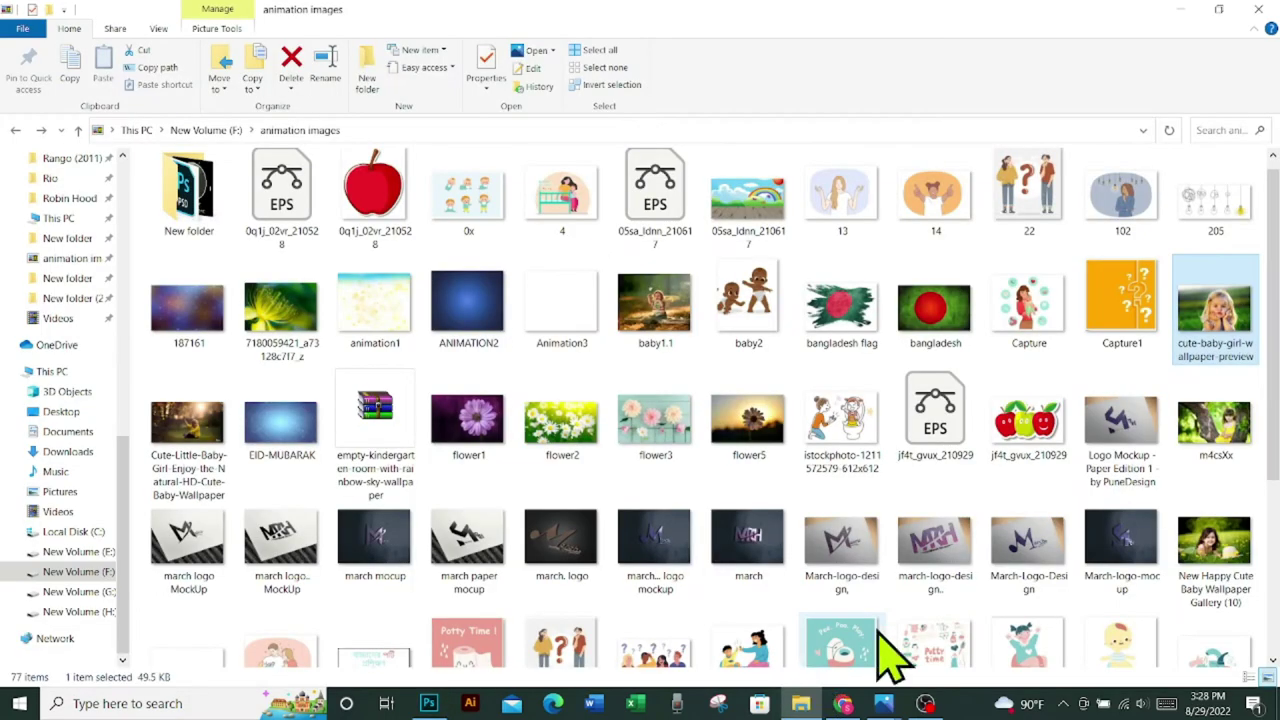
pyautogui.scroll(-2, 1275, 355)
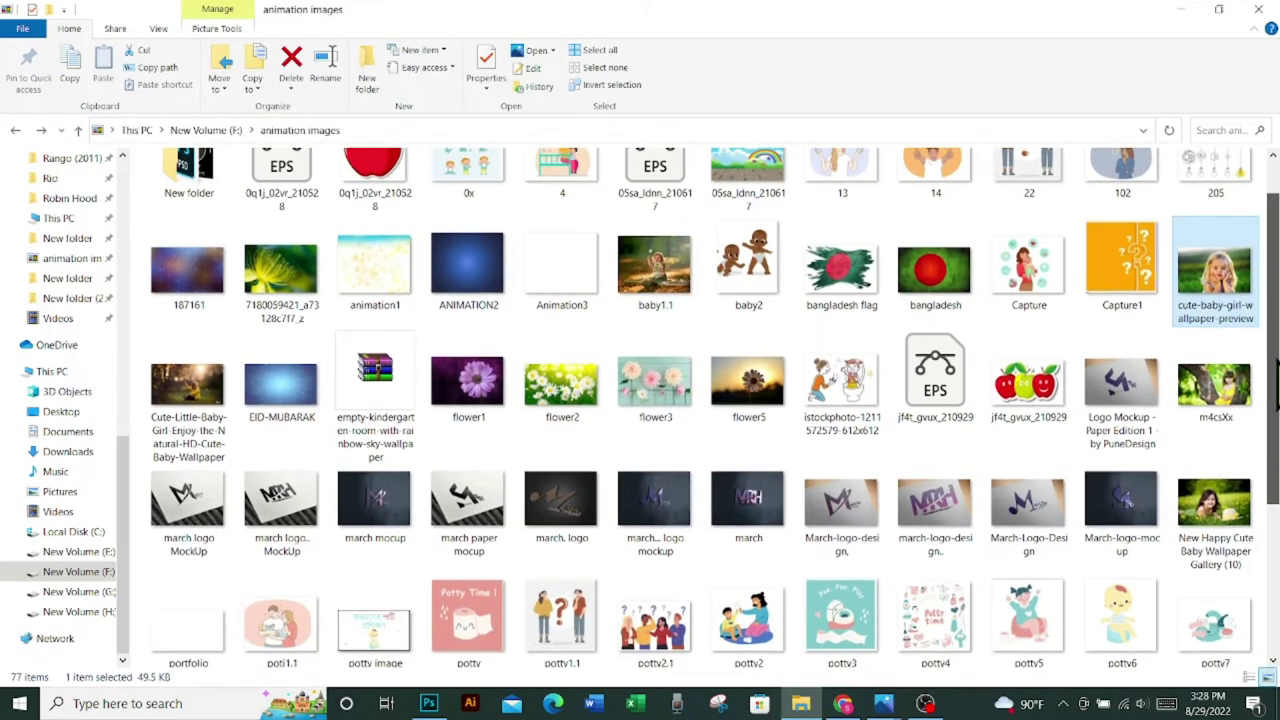
pyautogui.scroll(-2, 1275, 355)
pyautogui.scroll(-1, 1275, 355)
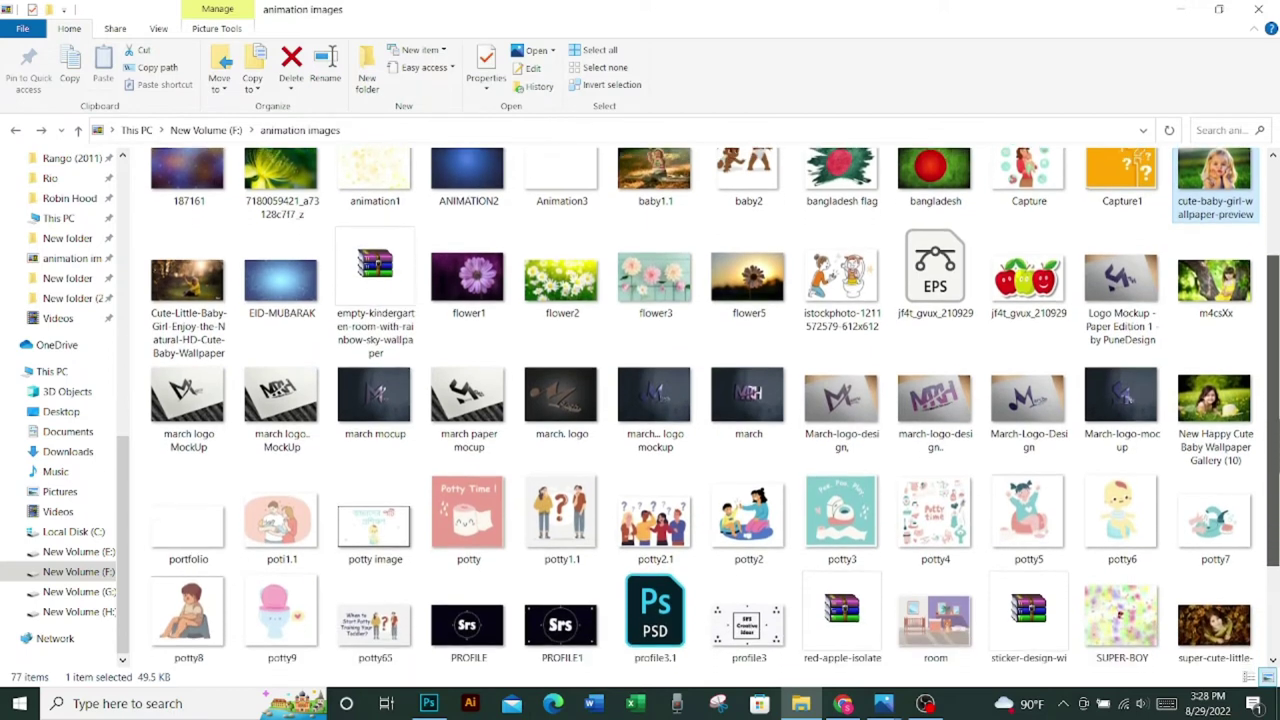
pyautogui.scroll(-1, 1275, 355)
pyautogui.click(1215, 265)
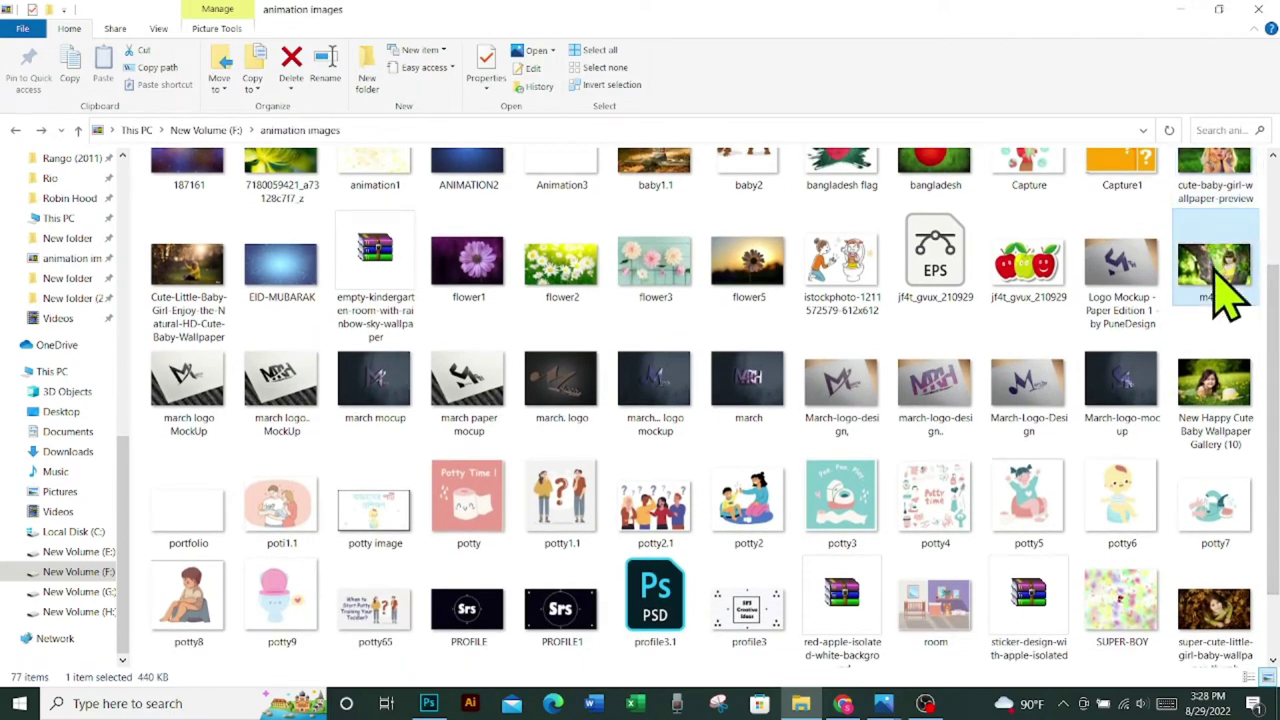
pyautogui.moveTo(1061, 367); pyautogui.dragTo(455, 657)
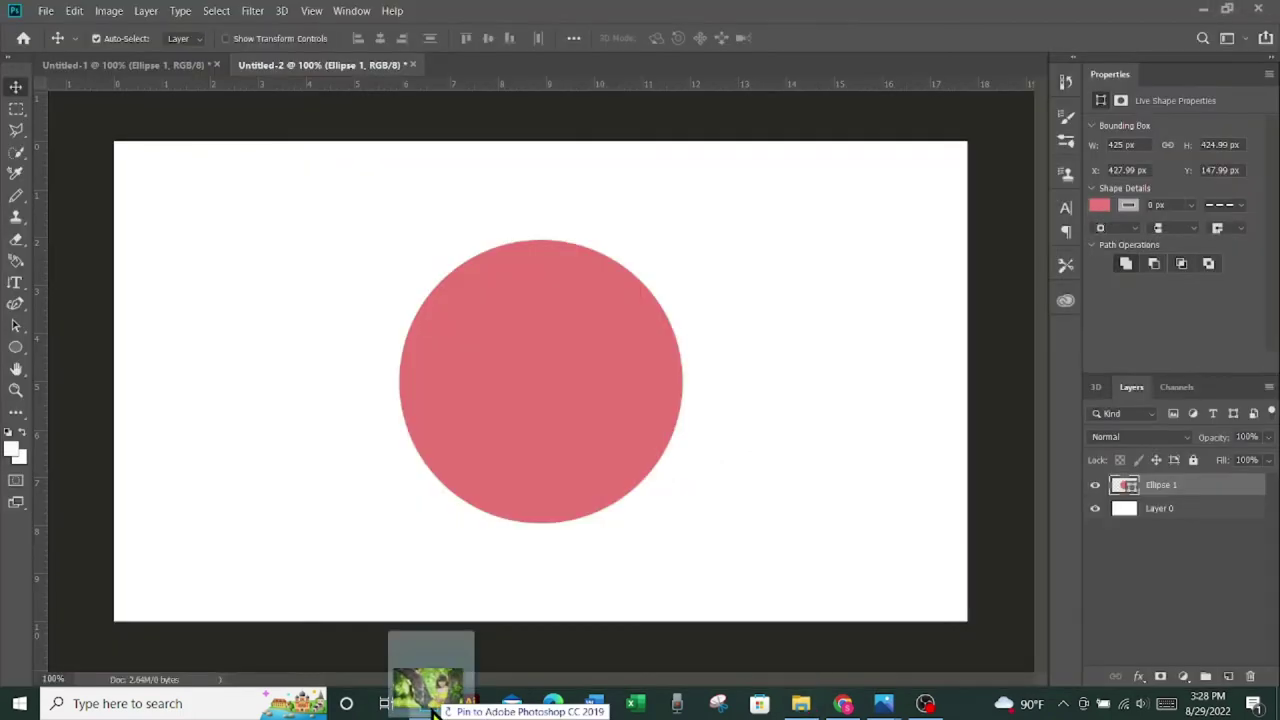
# Step: Place the m4csXx photo on the canvas at original size and move it left over the circle
pyautogui.moveTo(455, 657)
pyautogui.mouseDown()
pyautogui.moveTo(517, 420)
pyautogui.moveTo(517, 440)
pyautogui.mouseUp()
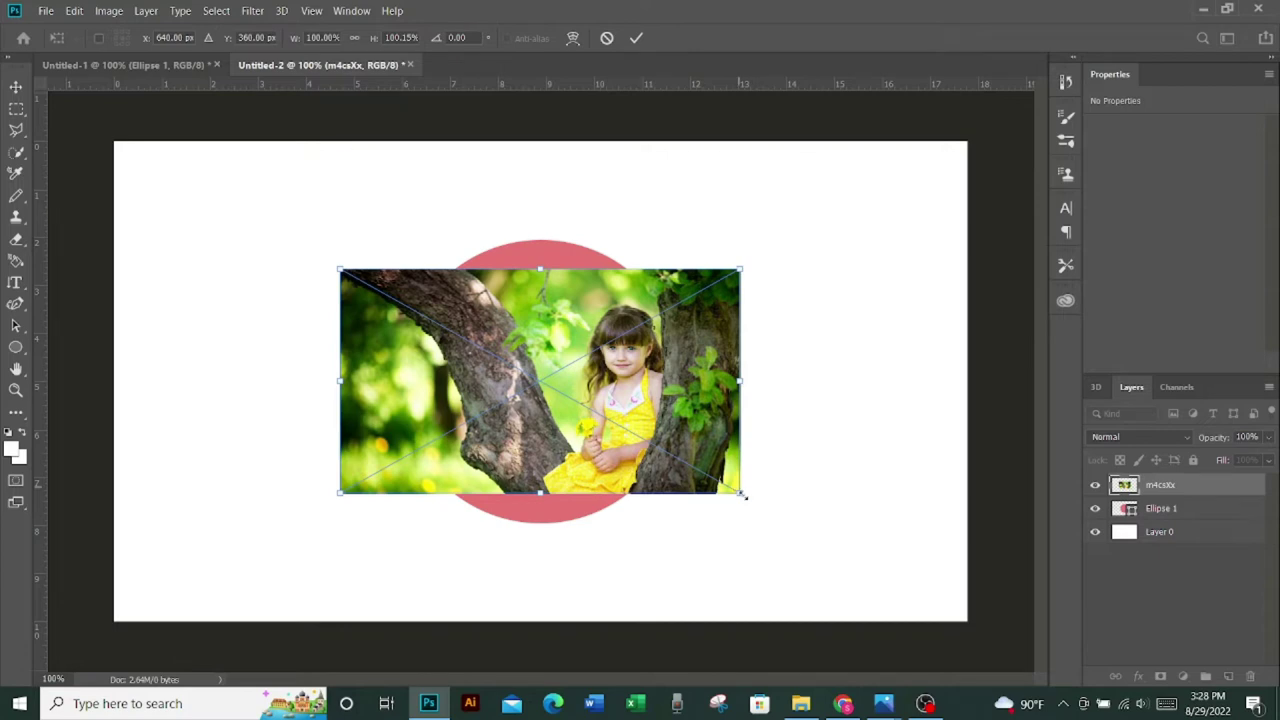
pyautogui.moveTo(739, 492); pyautogui.dragTo(833, 619)
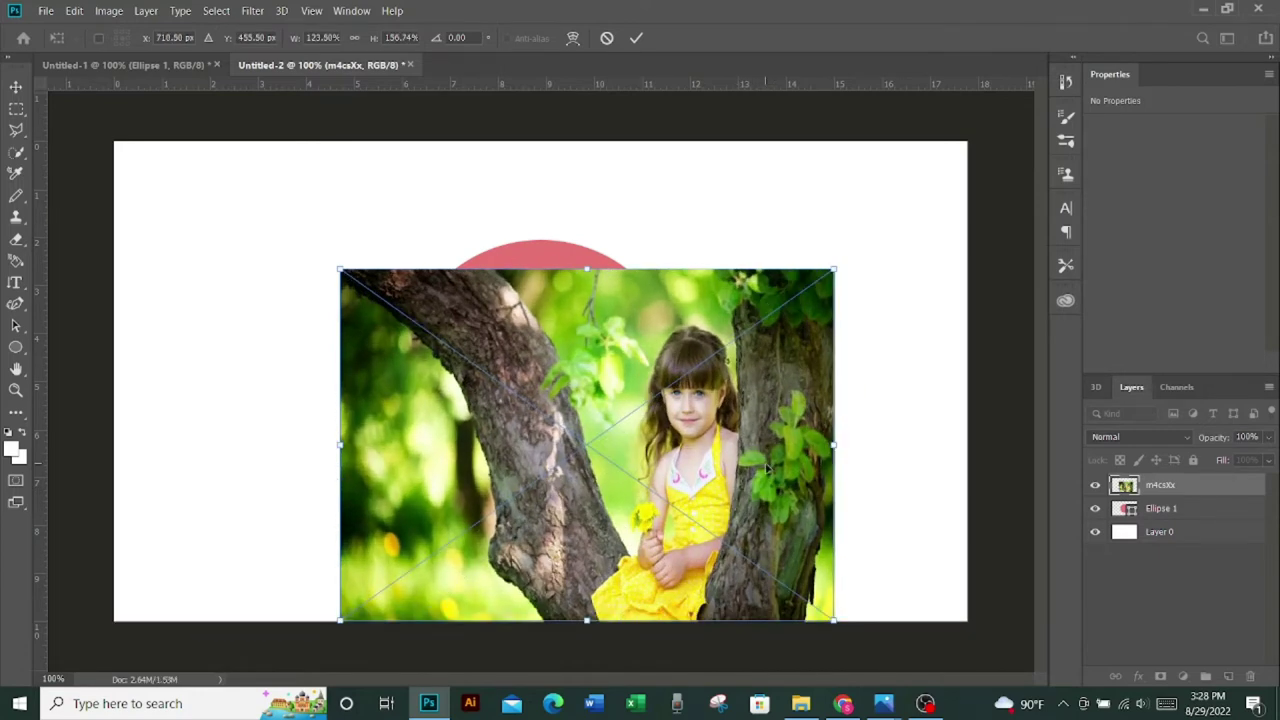
pyautogui.hotkey('ctrl', 'z')
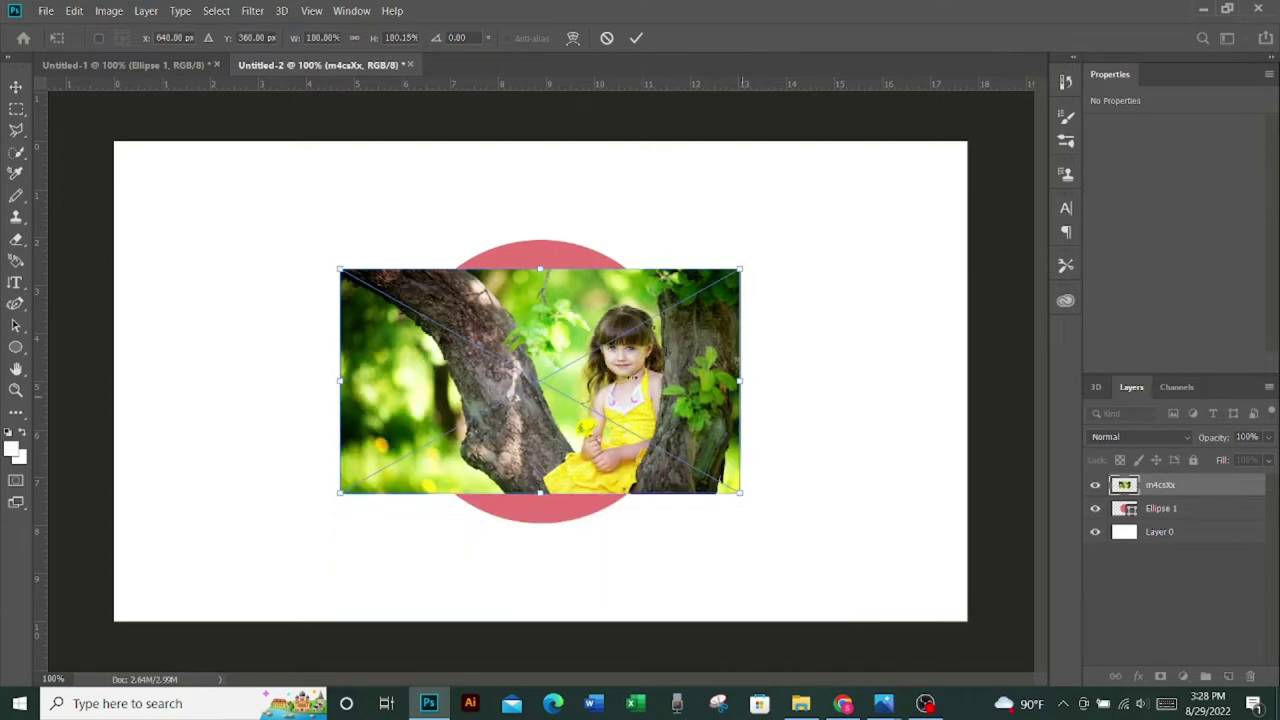
pyautogui.click(636, 38)
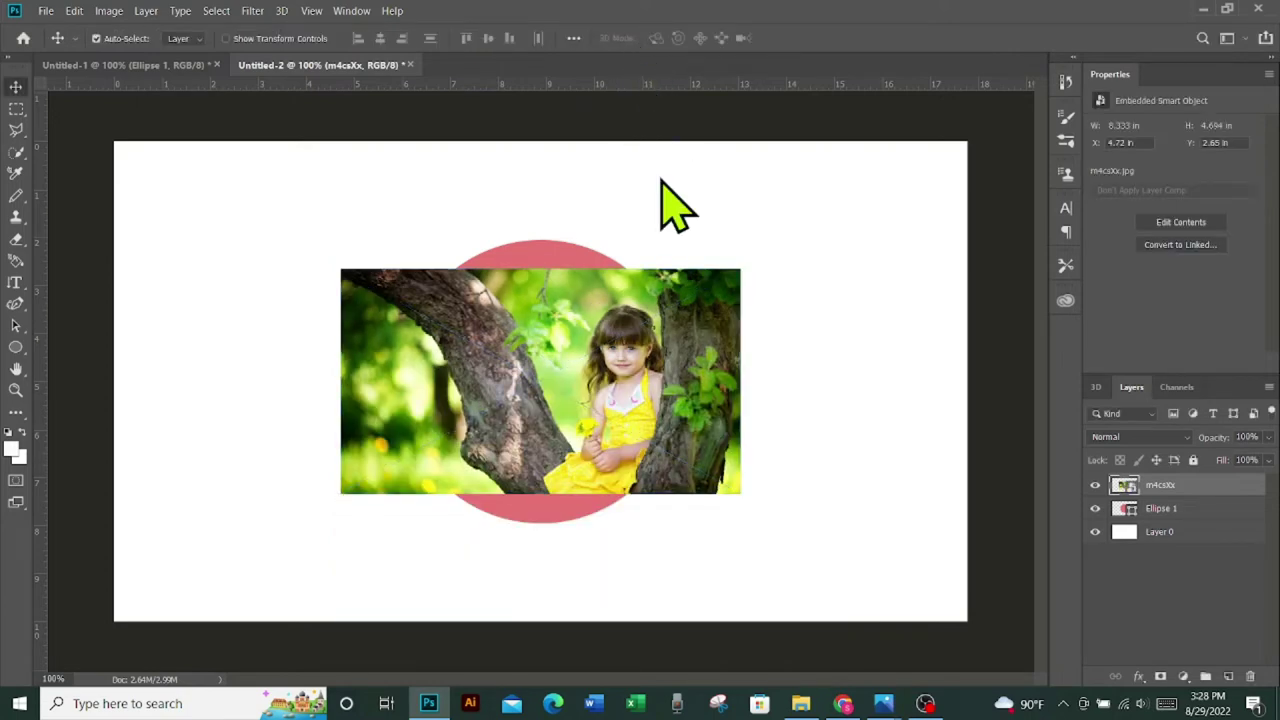
pyautogui.moveTo(632, 422); pyautogui.dragTo(592, 430)
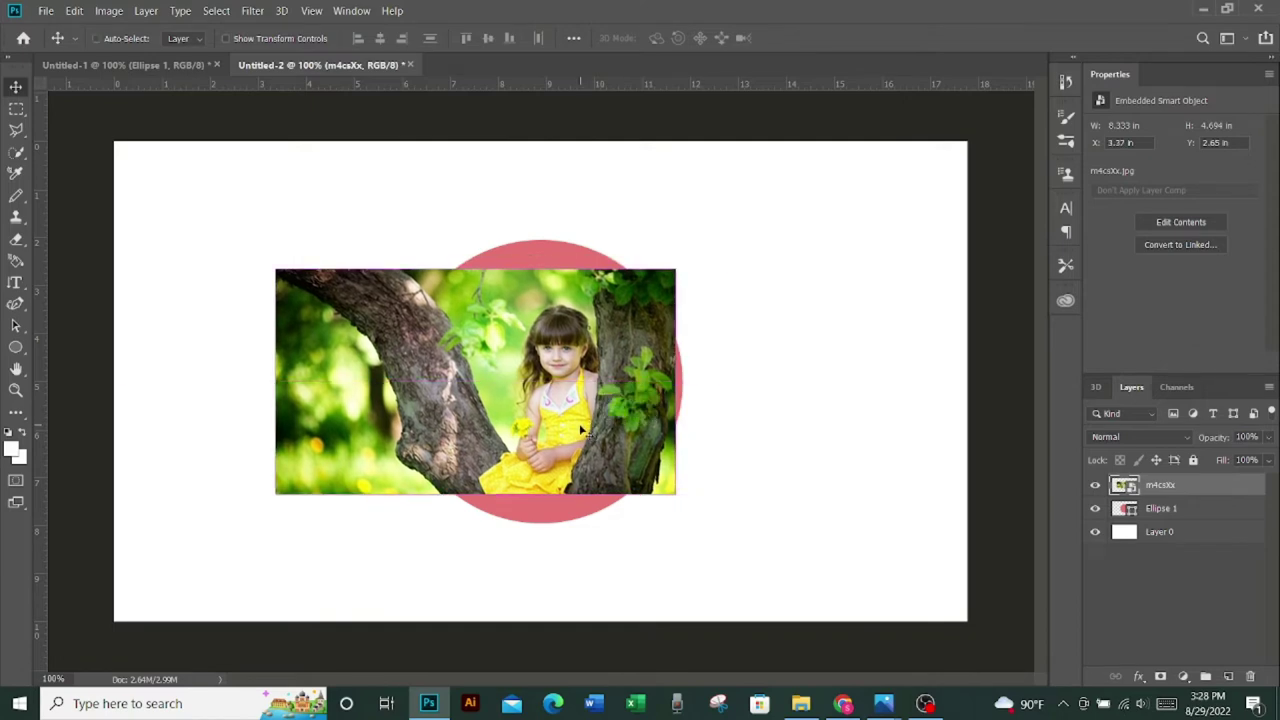
# Step: Scale the photo to about 135% and shift it up and left on the canvas
pyautogui.hotkey('ctrl', 't')
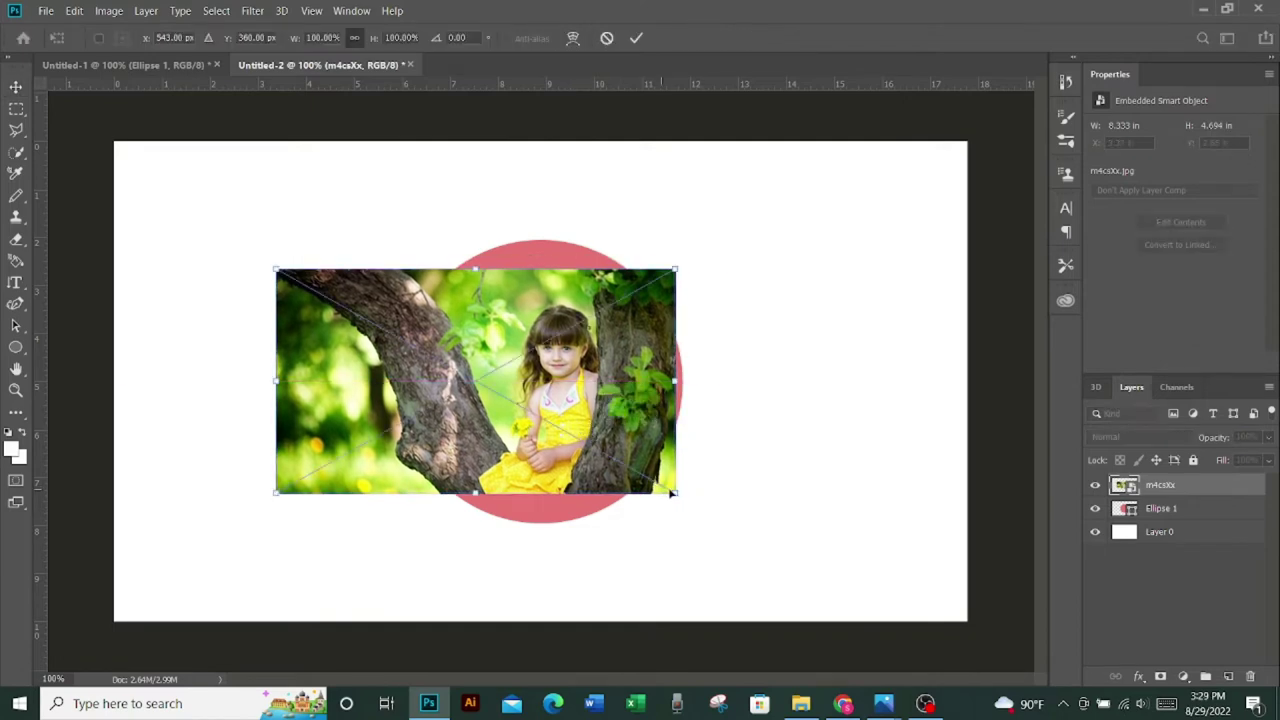
pyautogui.moveTo(672, 492)
pyautogui.mouseDown()
pyautogui.moveTo(788, 610)
pyautogui.moveTo(818, 610)
pyautogui.mouseUp()
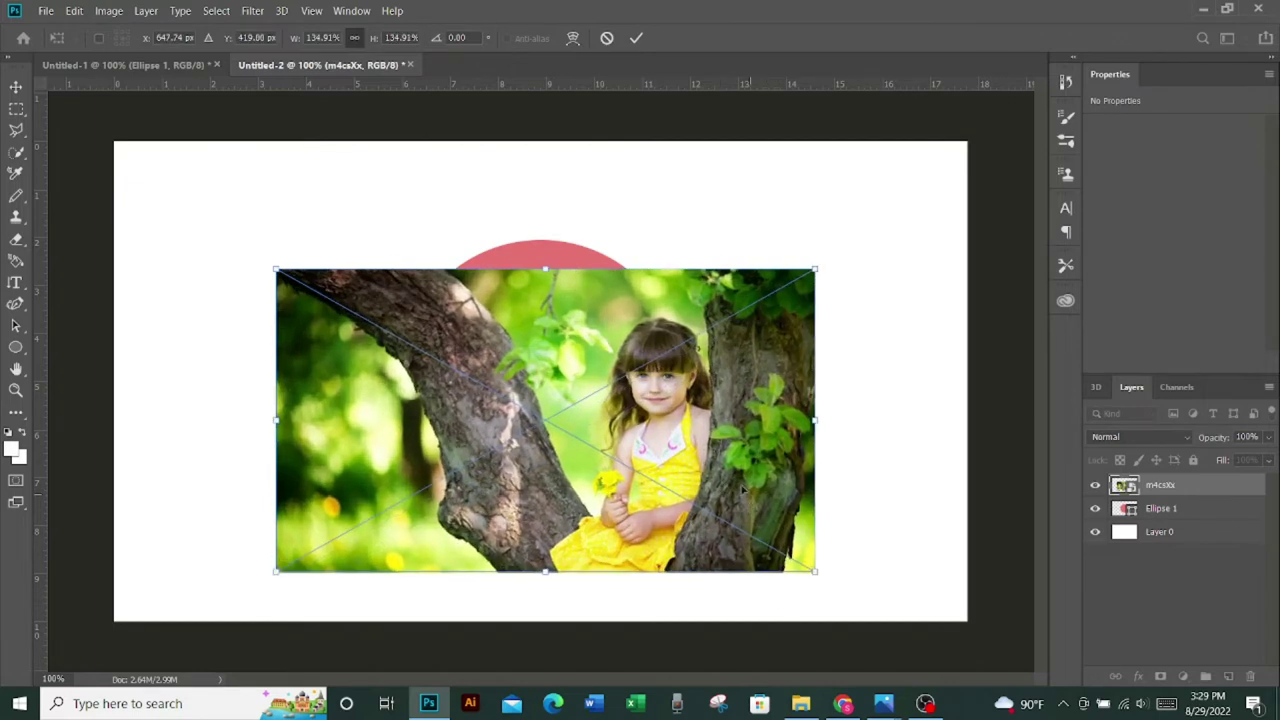
pyautogui.moveTo(743, 488); pyautogui.dragTo(607, 438)
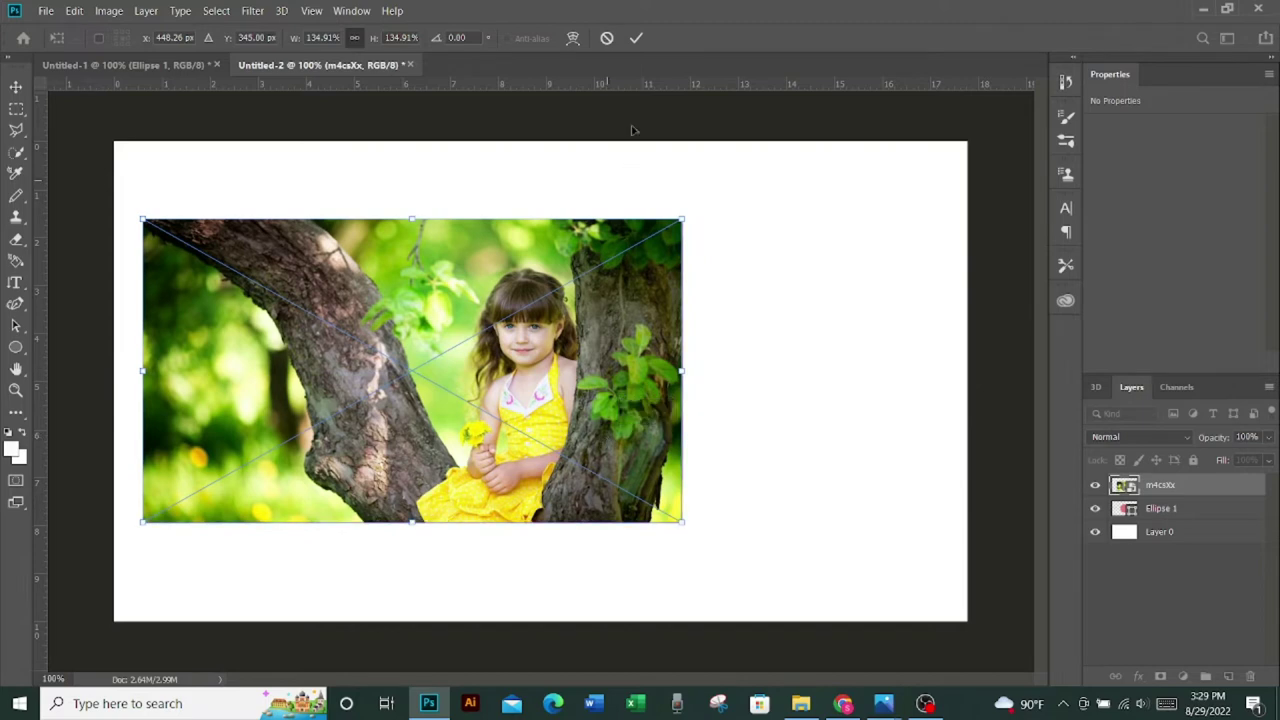
pyautogui.click(636, 40)
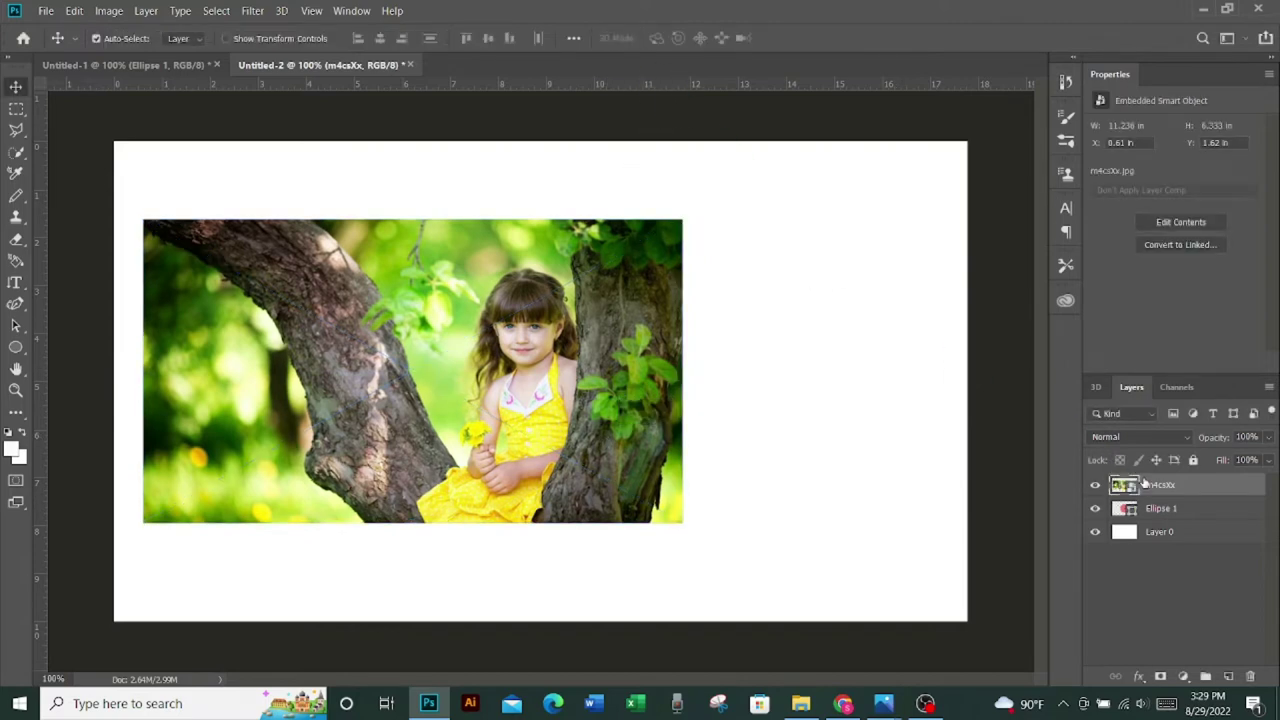
# Step: Clip the m4csXx photo to Ellipse 1 and nudge it right to centre the girl
pyautogui.rightClick(1159, 485)
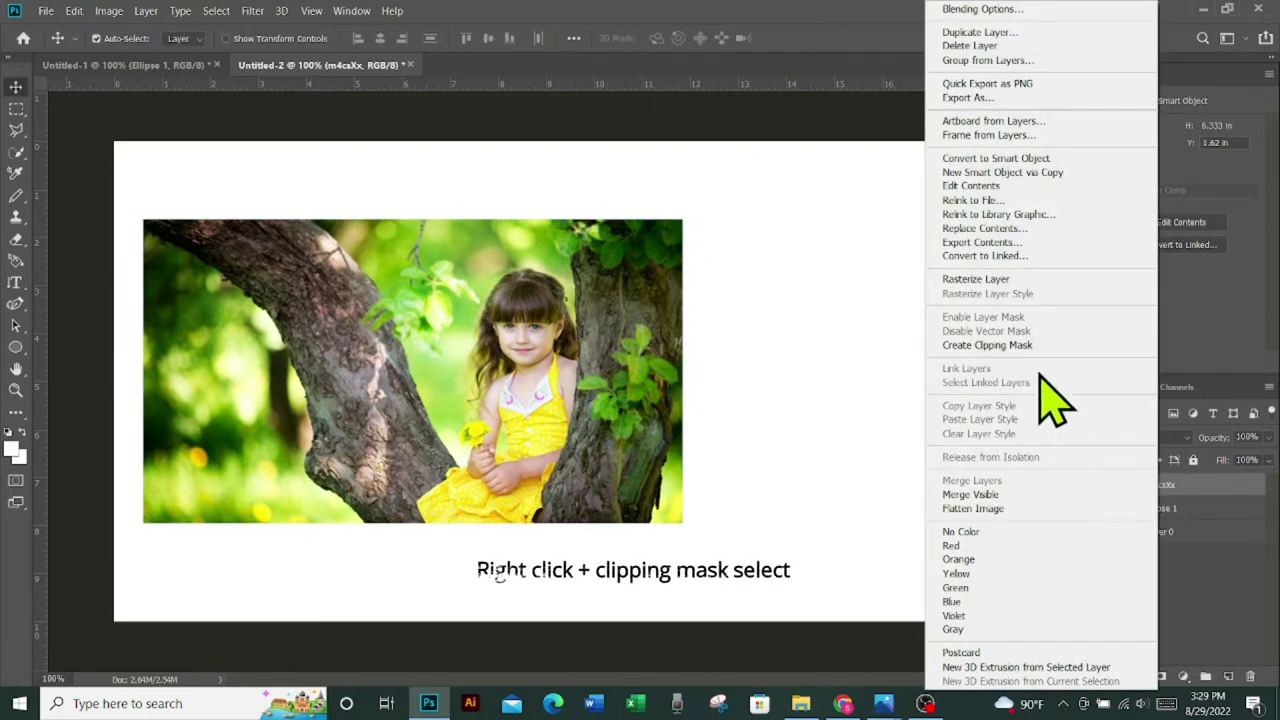
pyautogui.click(985, 345)
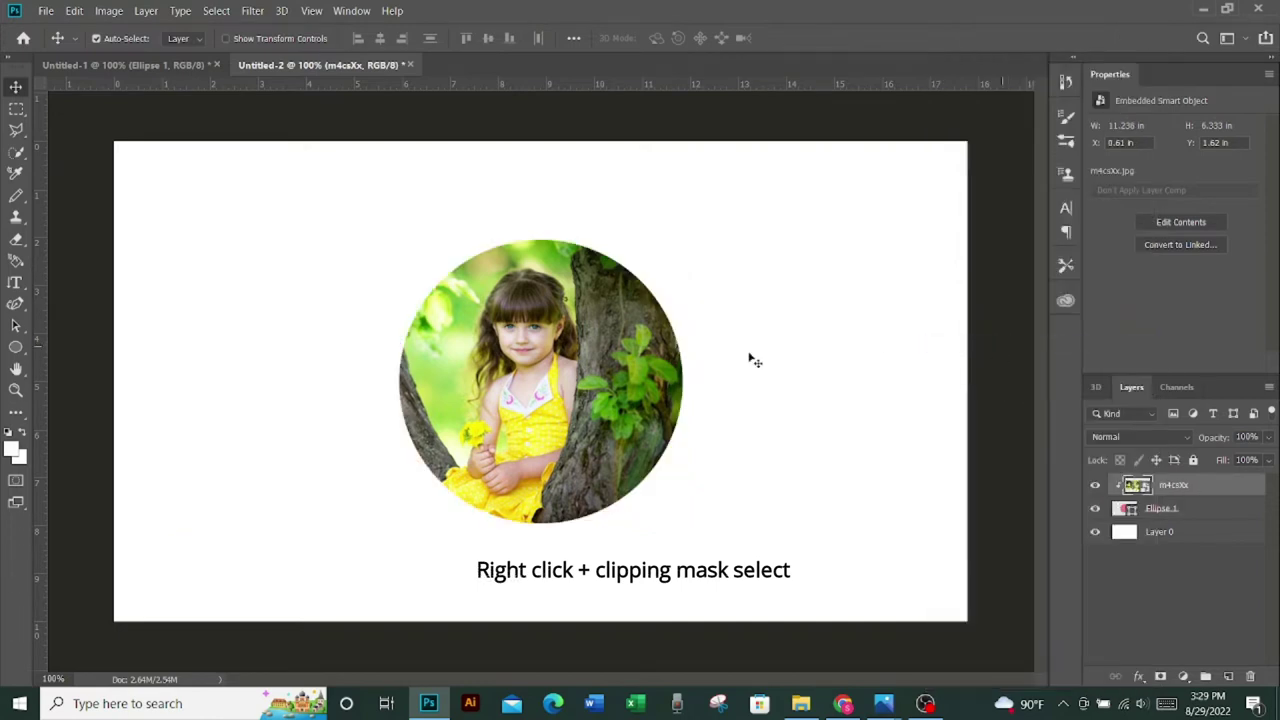
pyautogui.moveTo(603, 397); pyautogui.dragTo(620, 397)
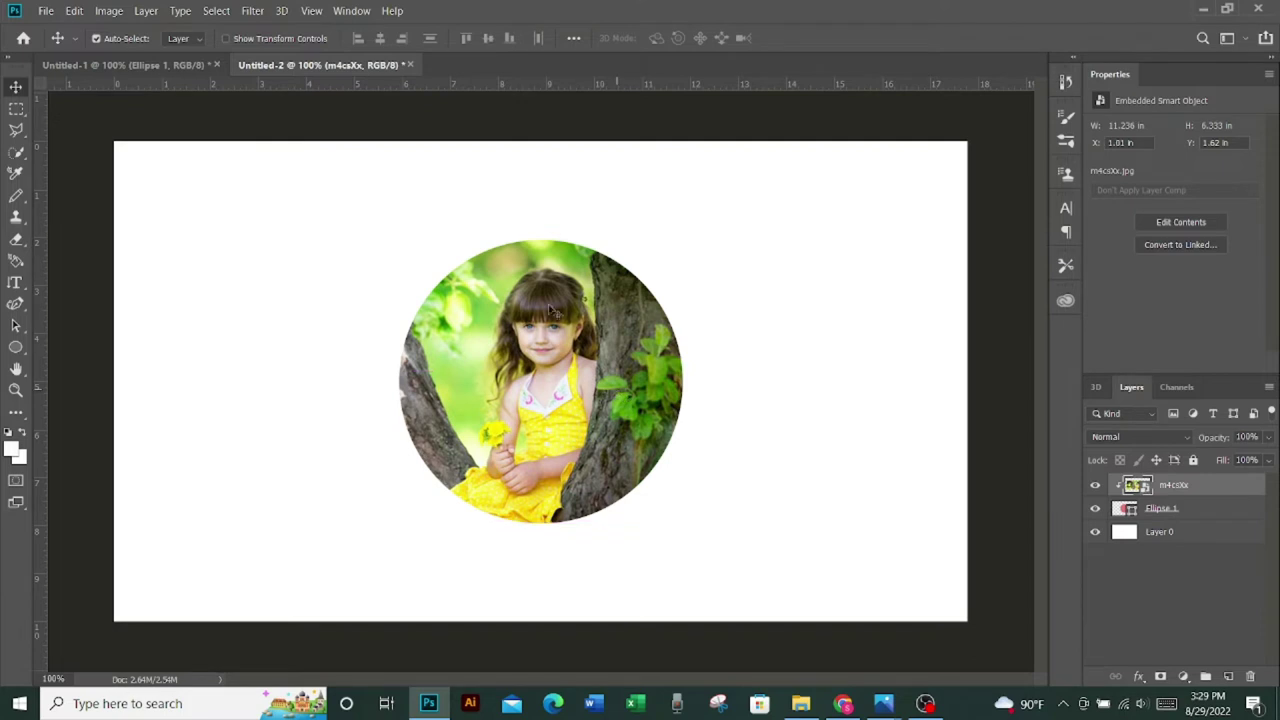
# Step: Keep Ellipse 1's pink fill and give it a solid stroke about 4.43 px wide
pyautogui.click(1194, 510)
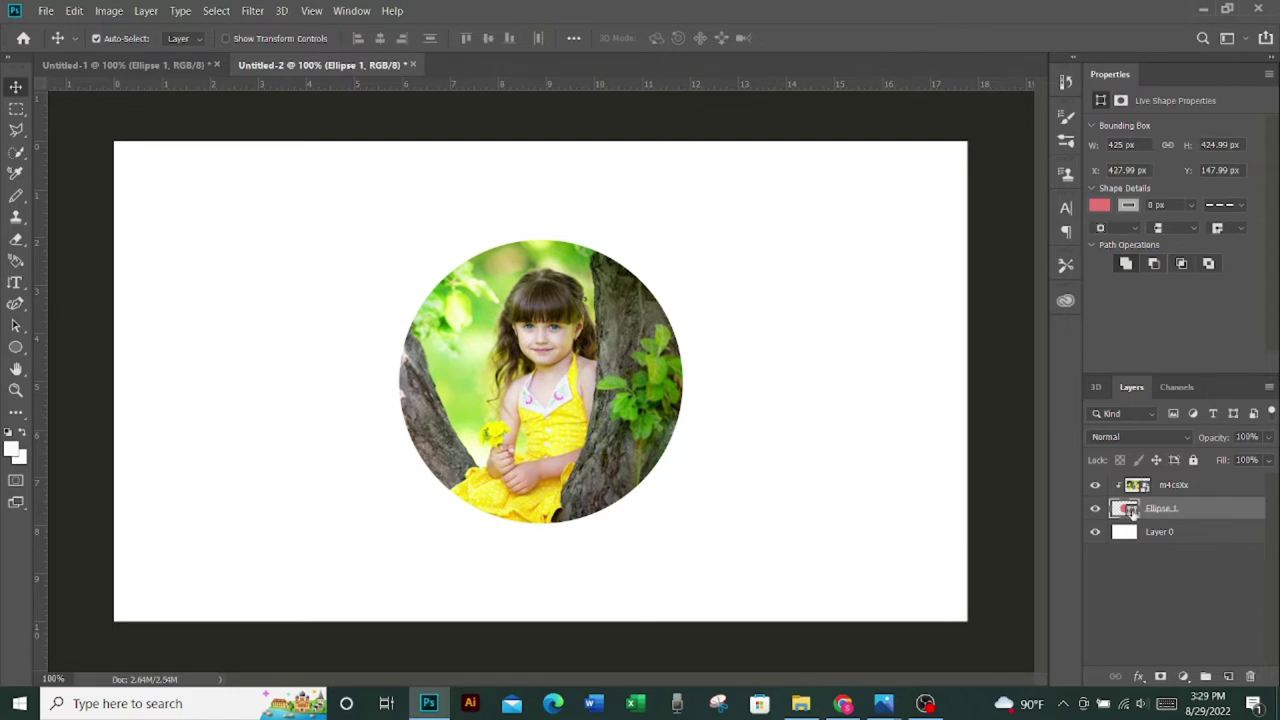
pyautogui.doubleClick(1128, 510)
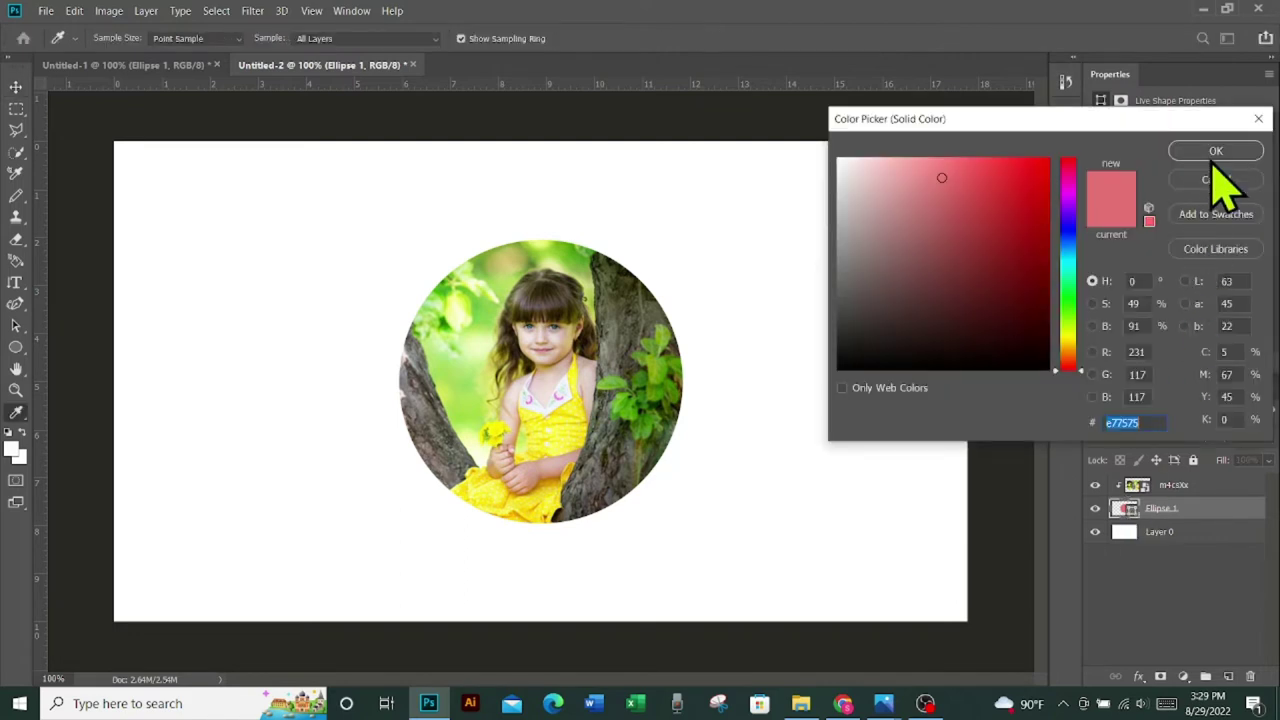
pyautogui.click(1248, 148)
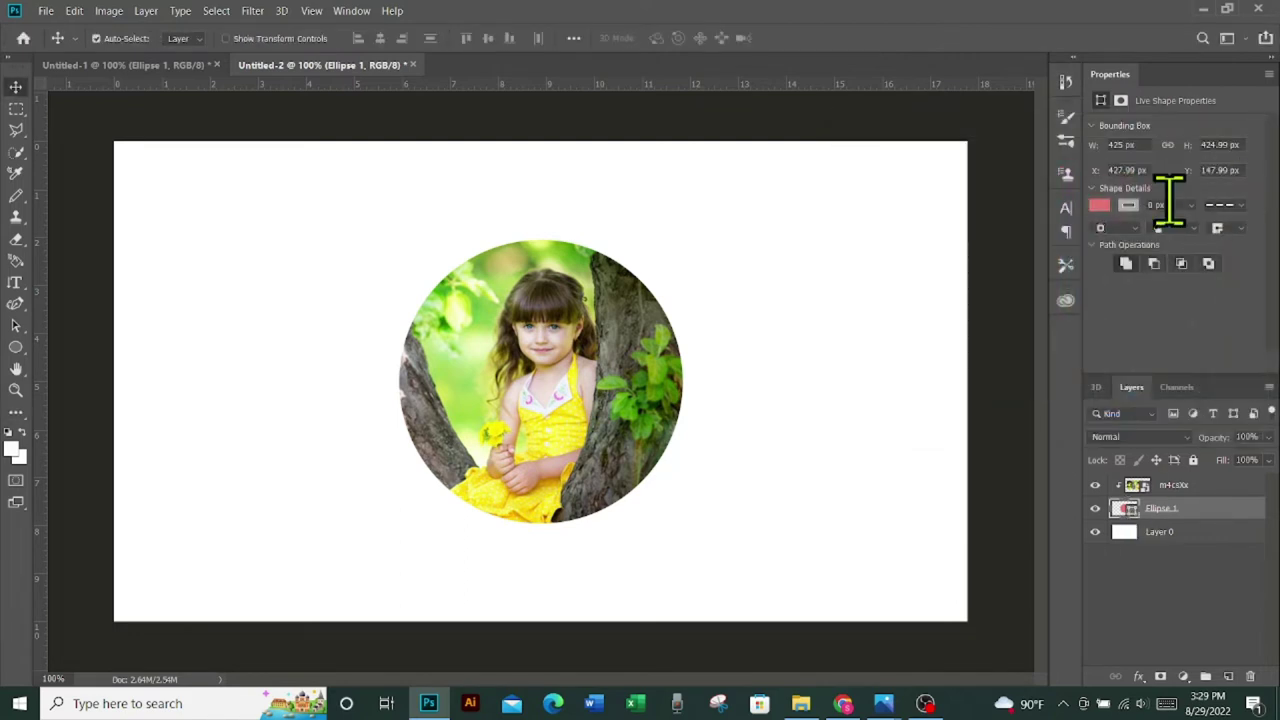
pyautogui.click(1130, 206)
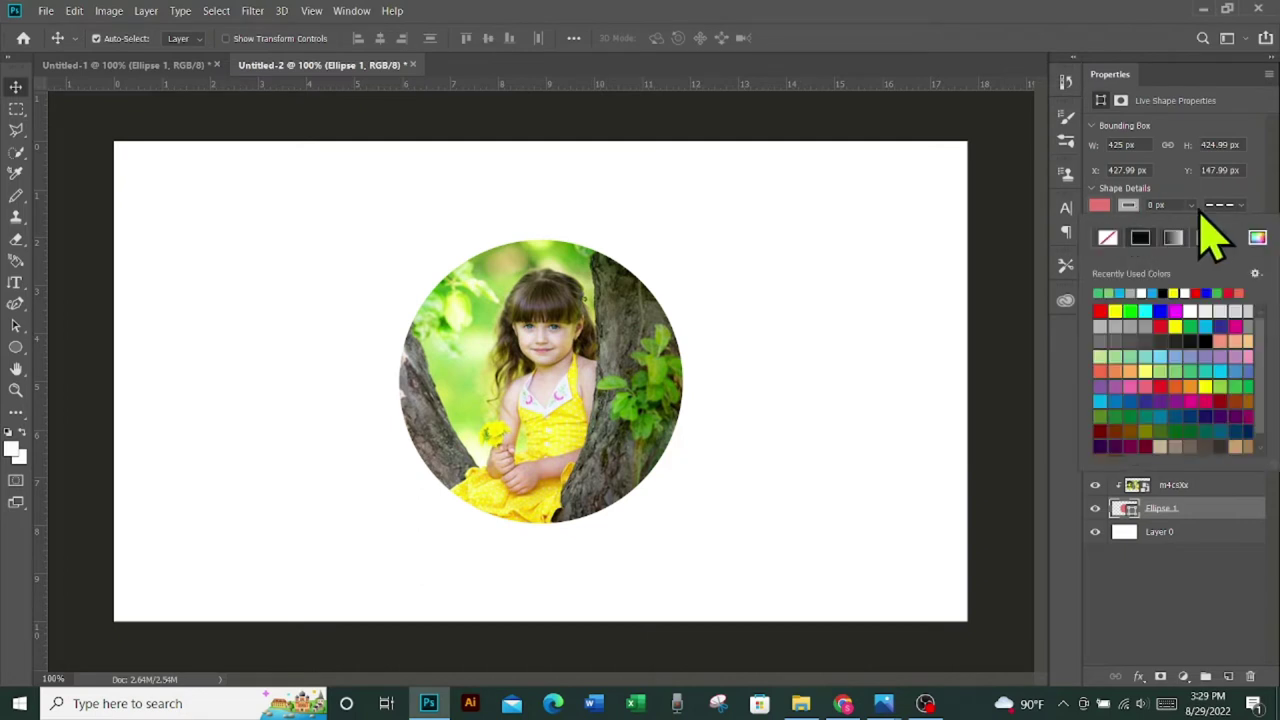
pyautogui.click(1236, 206)
pyautogui.click(1224, 262)
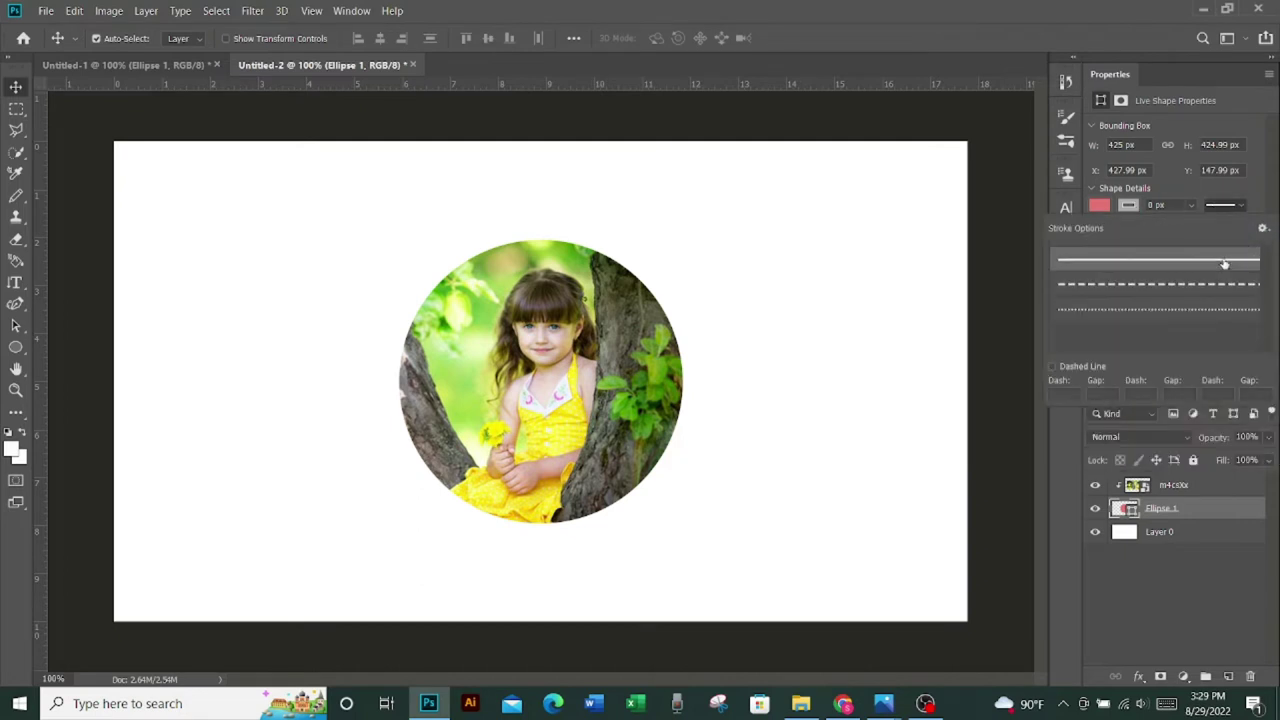
pyautogui.click(1191, 205)
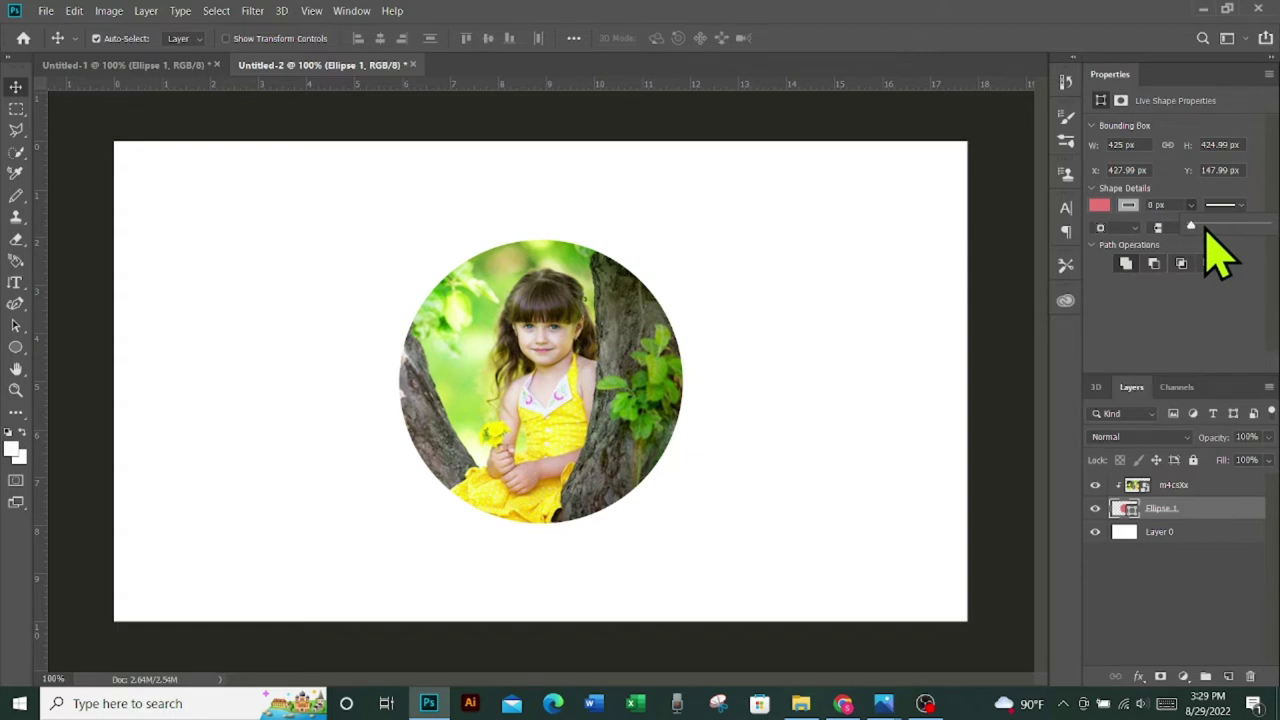
pyautogui.click(1205, 228)
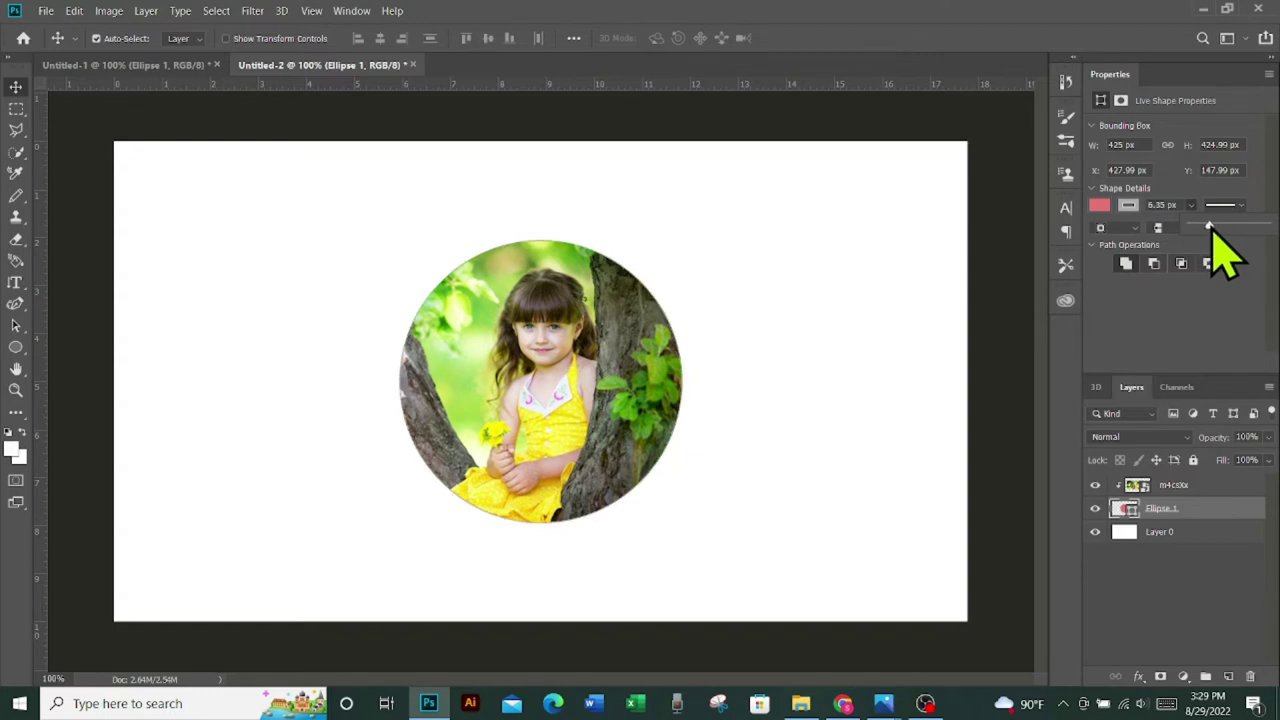
pyautogui.moveTo(1205, 226); pyautogui.dragTo(1207, 228)
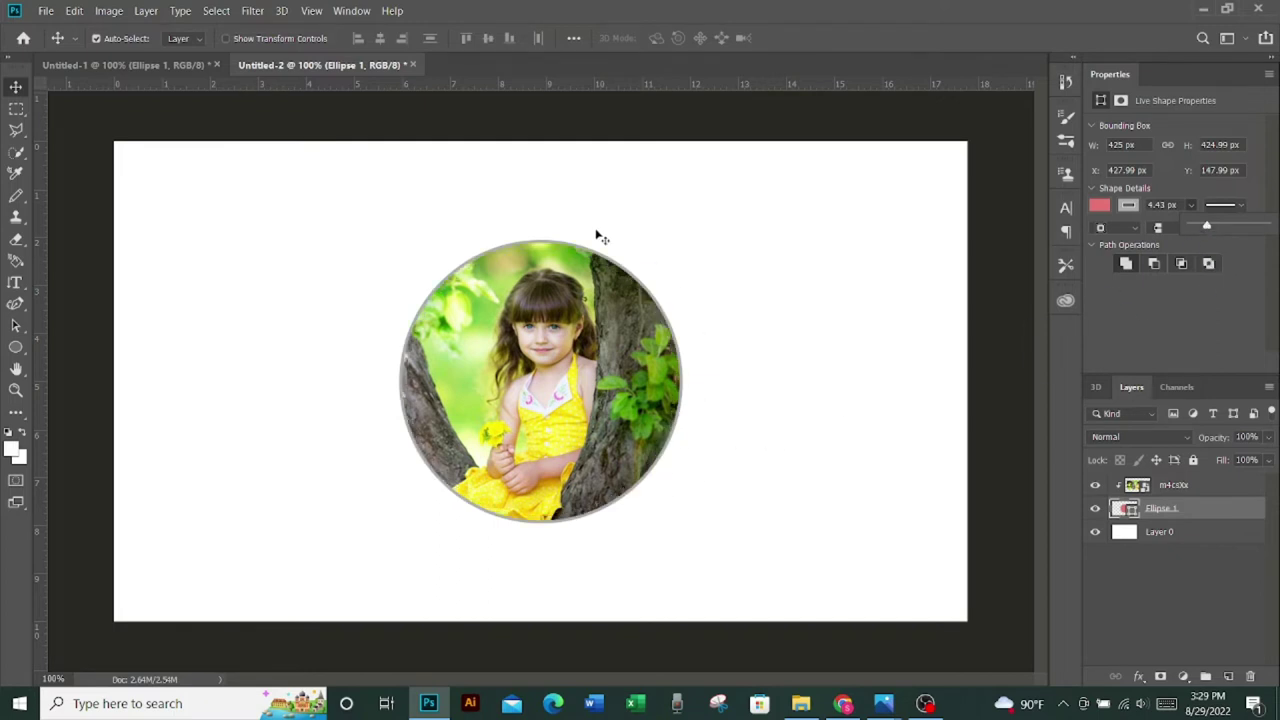
# Step: Create a new 1280×720 document and unlock its Background as Layer 0
pyautogui.click(46, 12)
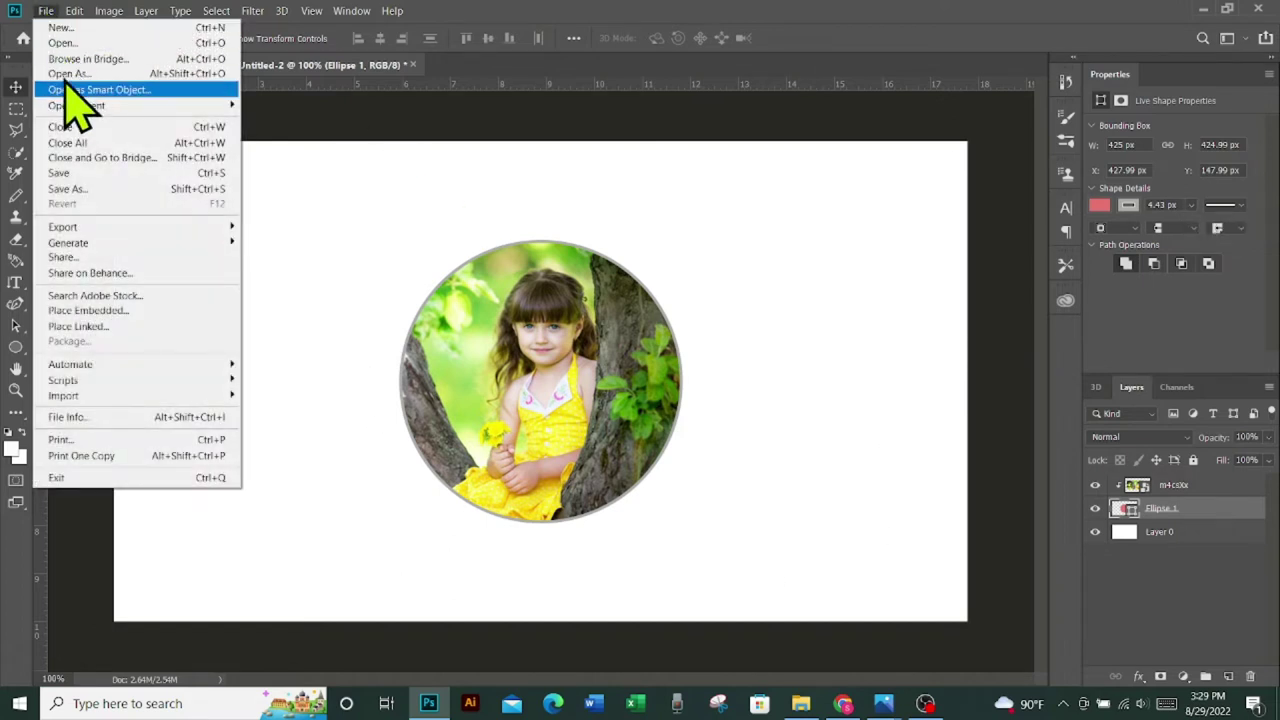
pyautogui.click(60, 30)
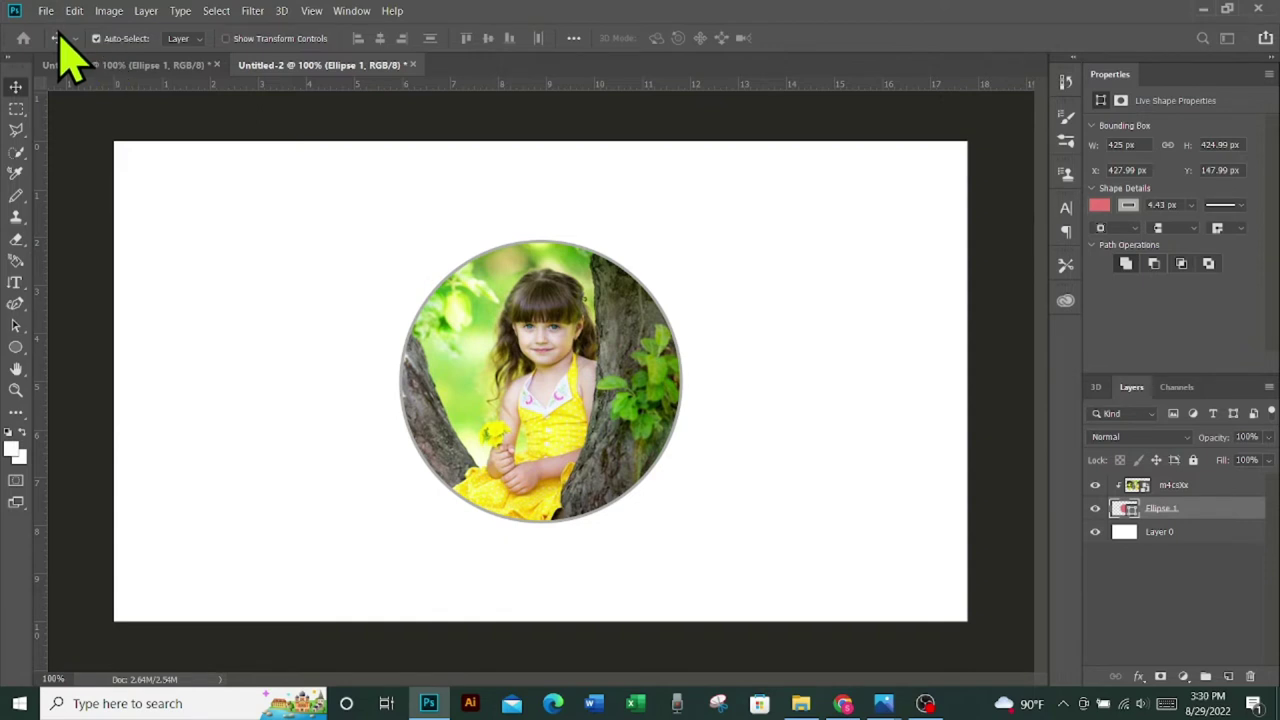
pyautogui.hotkey('ctrl', 'n')
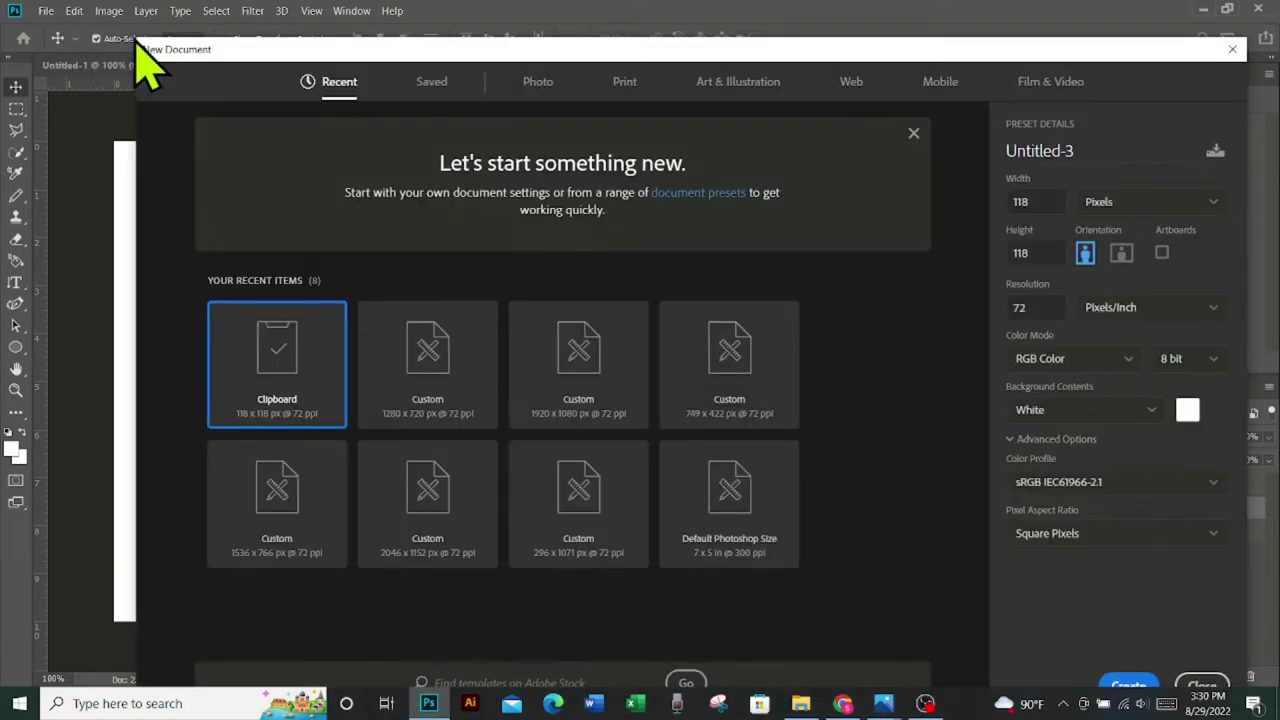
pyautogui.click(450, 380)
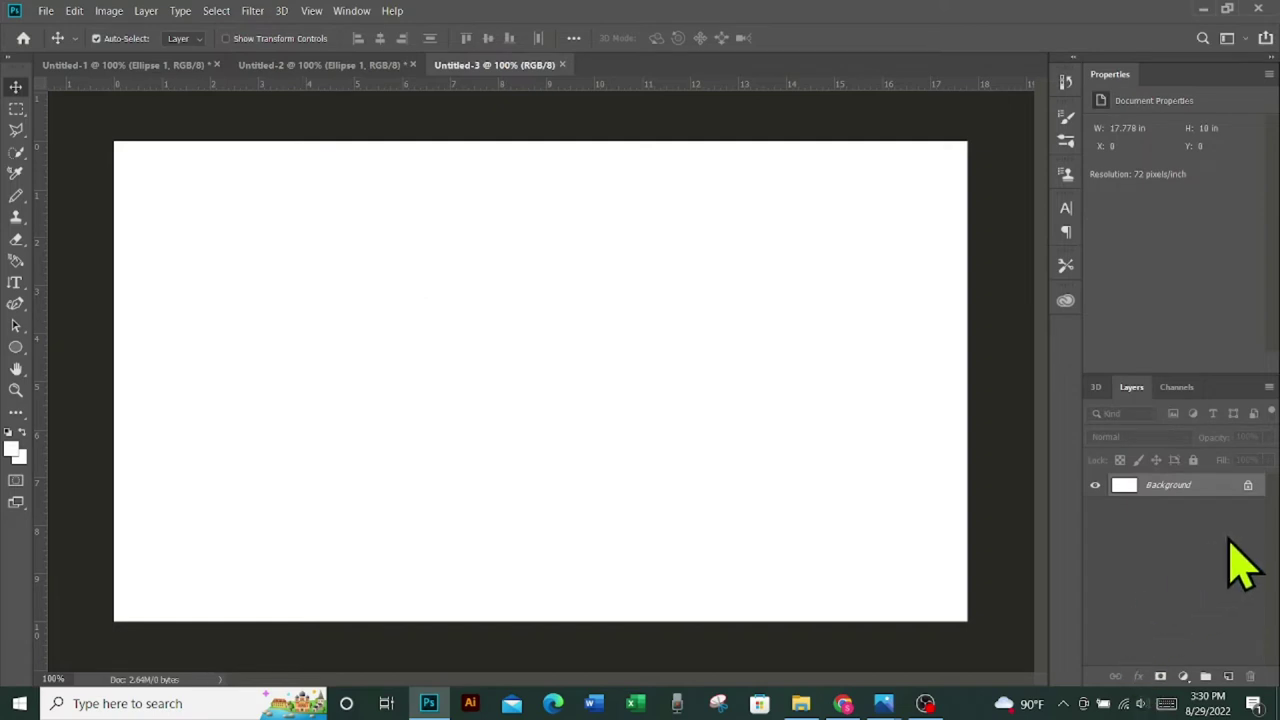
pyautogui.click(1248, 485)
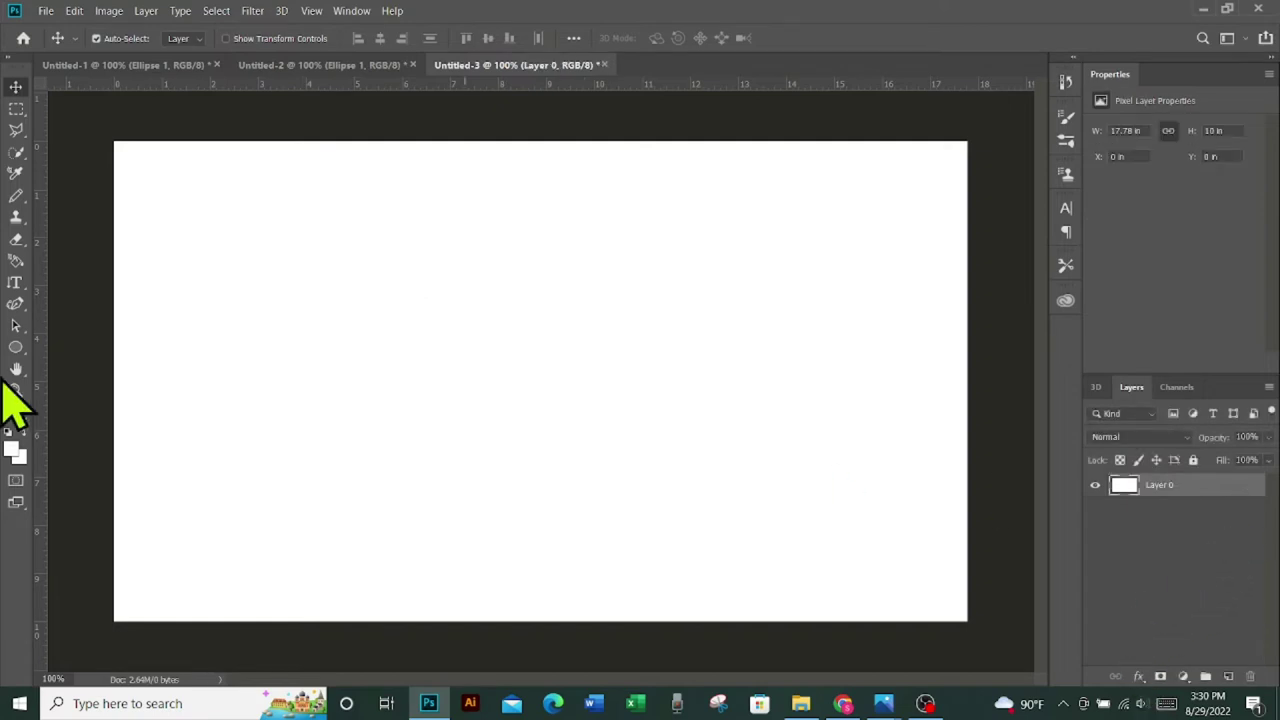
# Step: Drag three vertical guides onto the canvas at roughly 3, 6.3 and 8.9 inches
pyautogui.moveTo(42, 412); pyautogui.dragTo(268, 444)
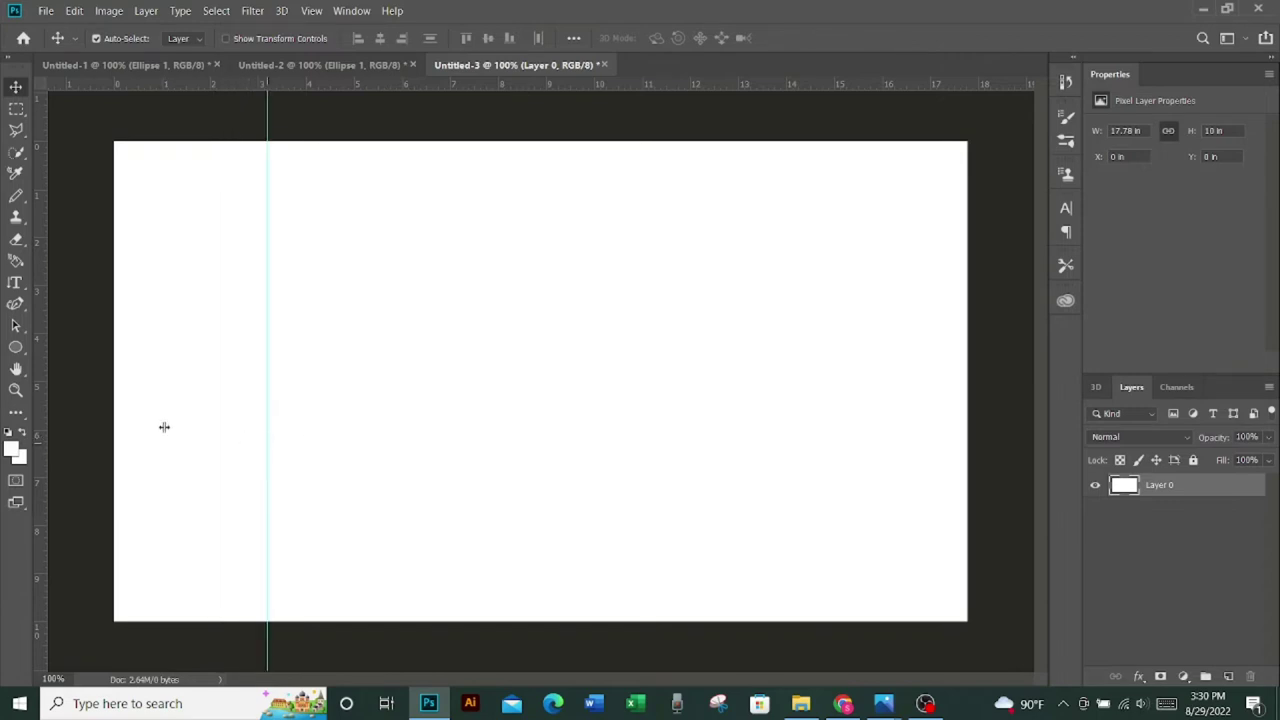
pyautogui.moveTo(42, 418)
pyautogui.mouseDown()
pyautogui.moveTo(434, 420)
pyautogui.moveTo(405, 423)
pyautogui.mouseUp()
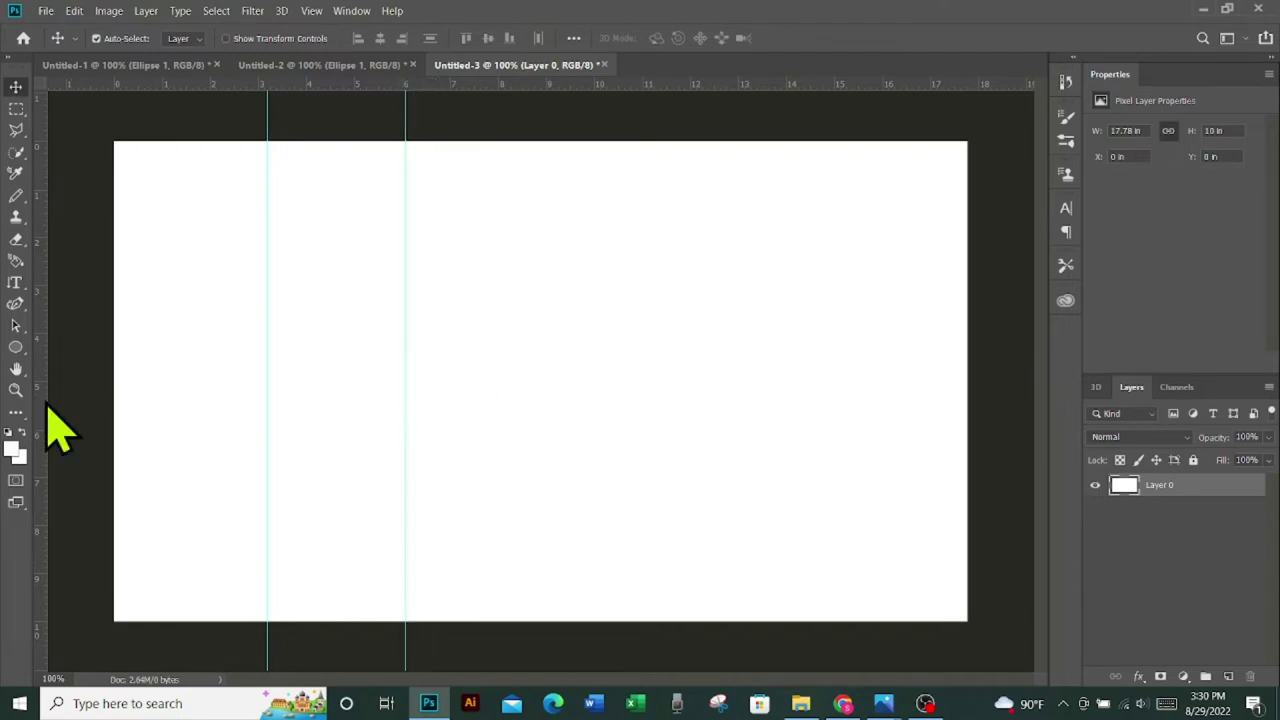
pyautogui.moveTo(44, 415); pyautogui.dragTo(549, 407)
# Step: Draw a 152 × 152 px square beside the first guide with the Rectangle Tool
pyautogui.click(20, 348)
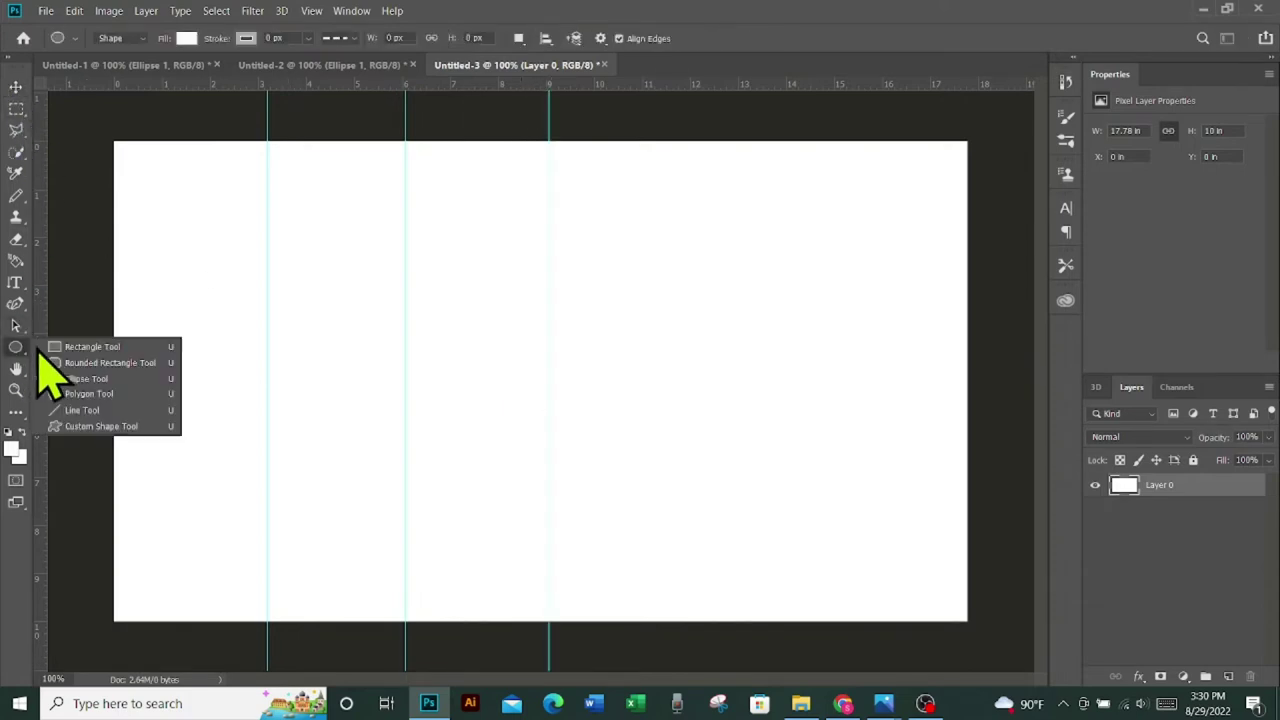
pyautogui.click(60, 341)
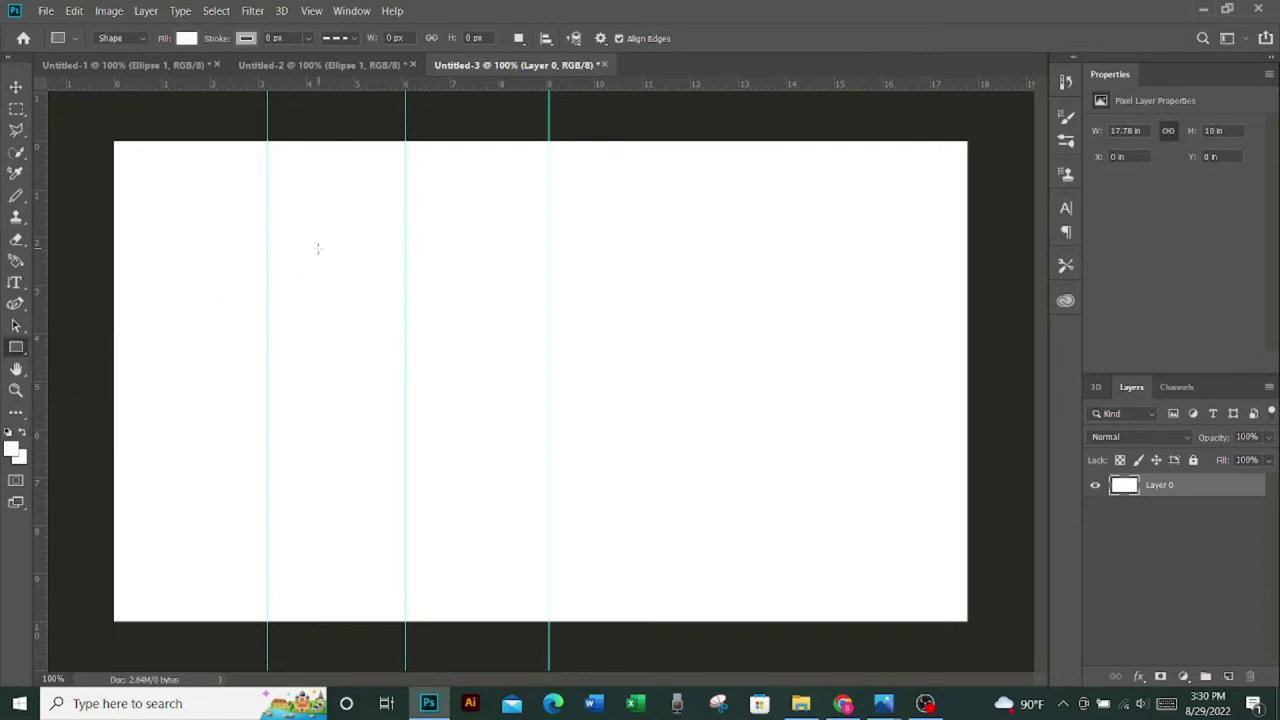
pyautogui.moveTo(318, 248); pyautogui.dragTo(346, 296)
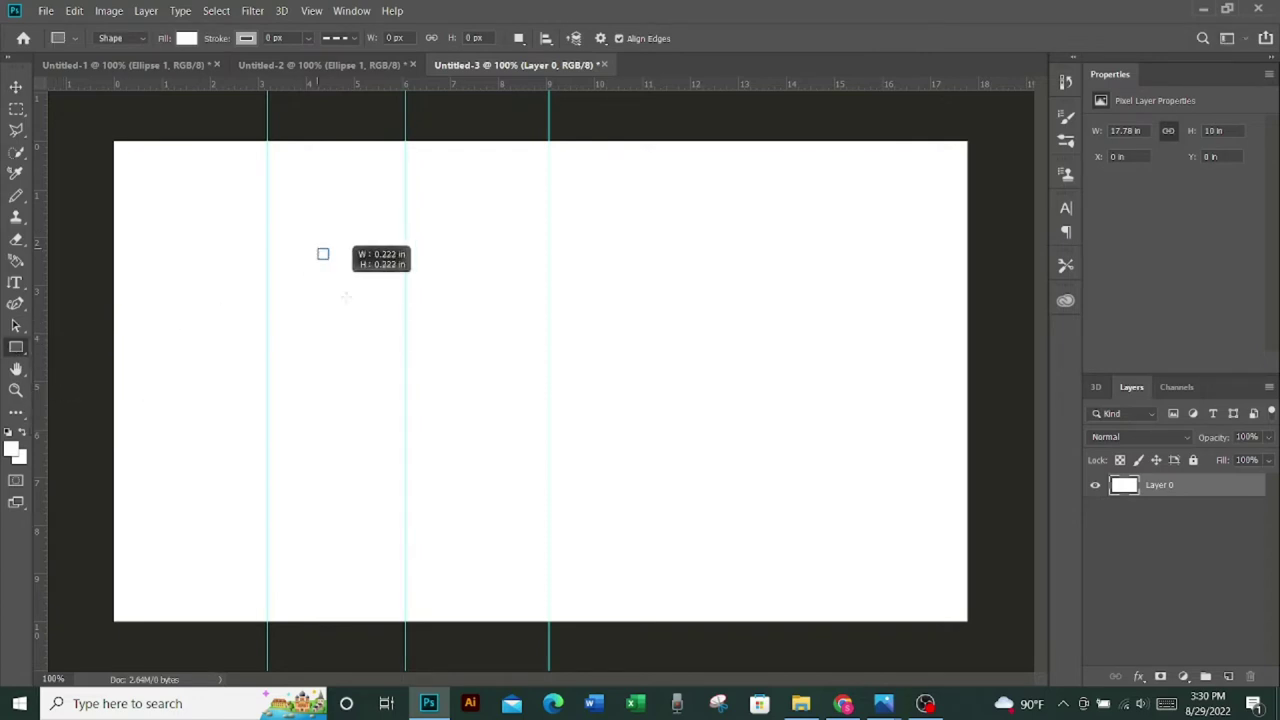
pyautogui.moveTo(346, 296); pyautogui.dragTo(419, 427)
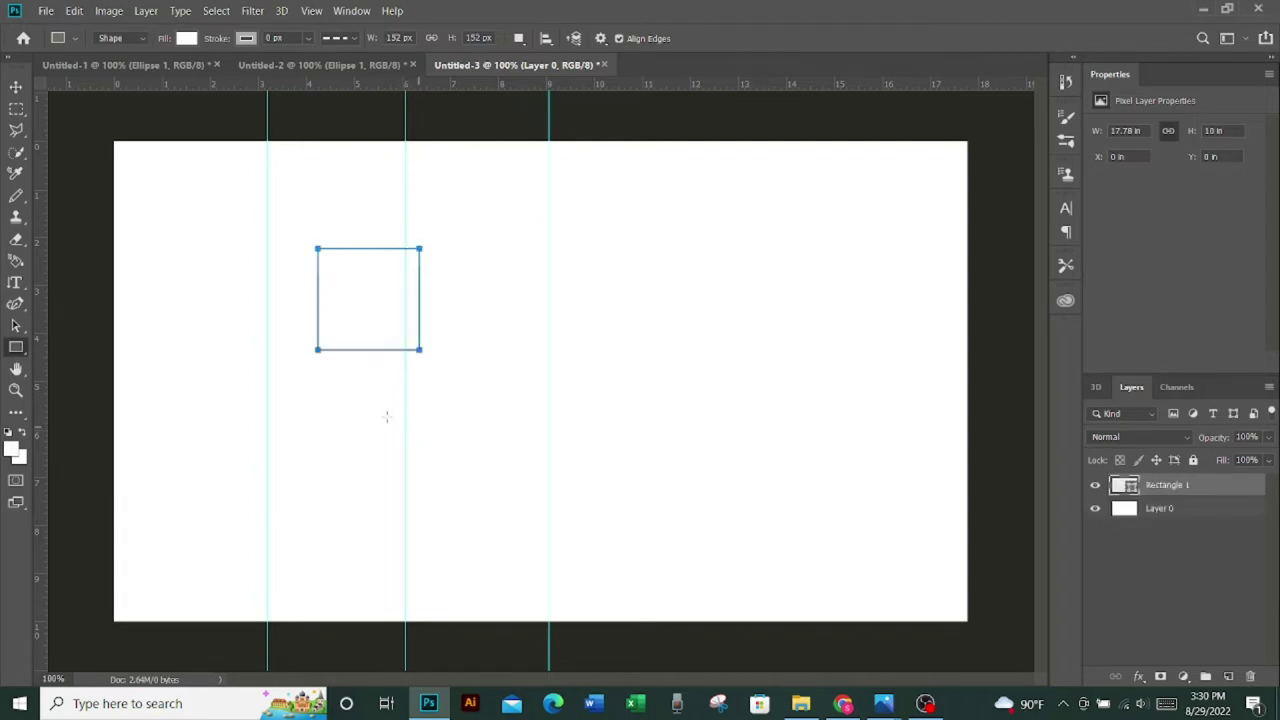
# Step: Fill Rectangle 1 with bright yellow f1ff11
pyautogui.doubleClick(1128, 484)
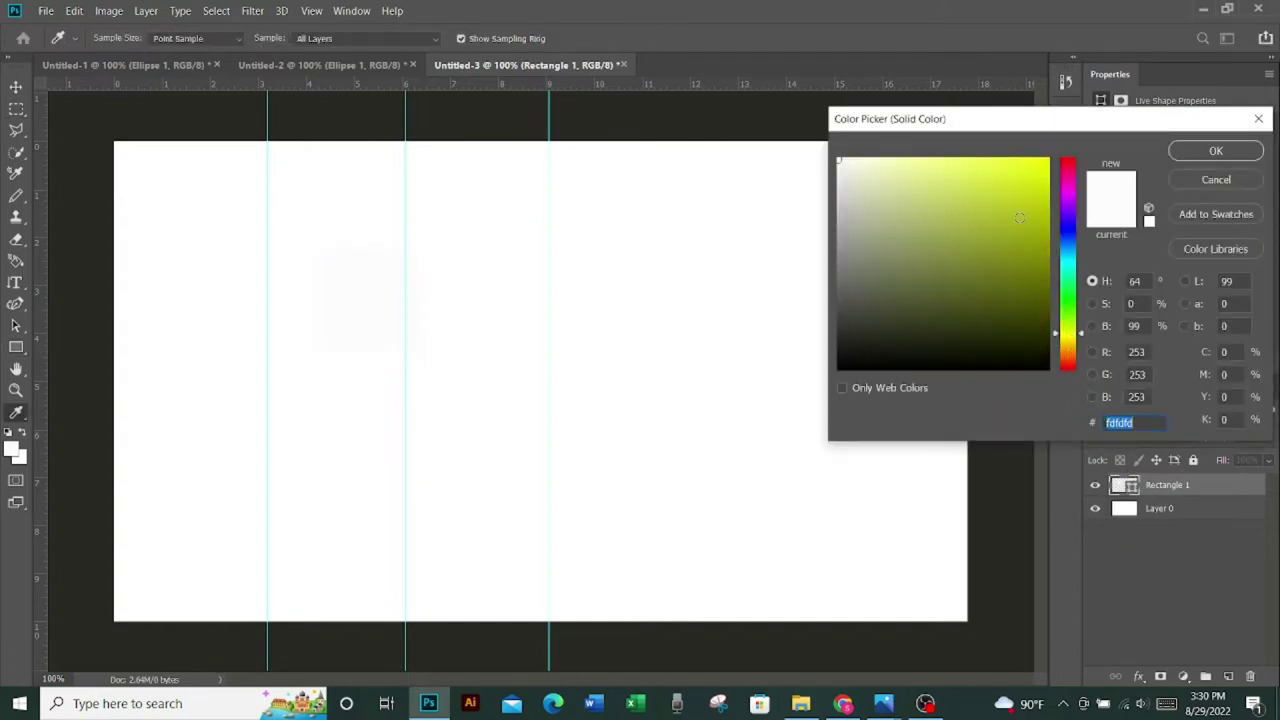
pyautogui.moveTo(1018, 230); pyautogui.dragTo(1036, 153)
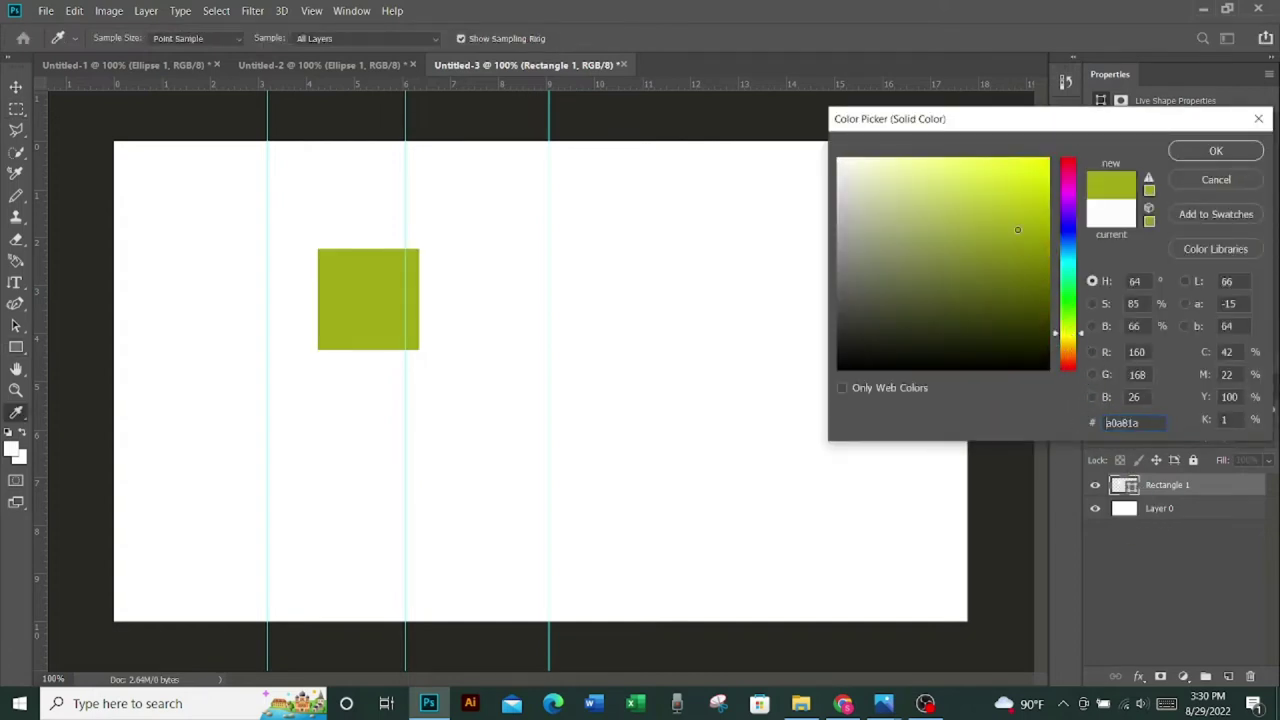
pyautogui.click(1201, 151)
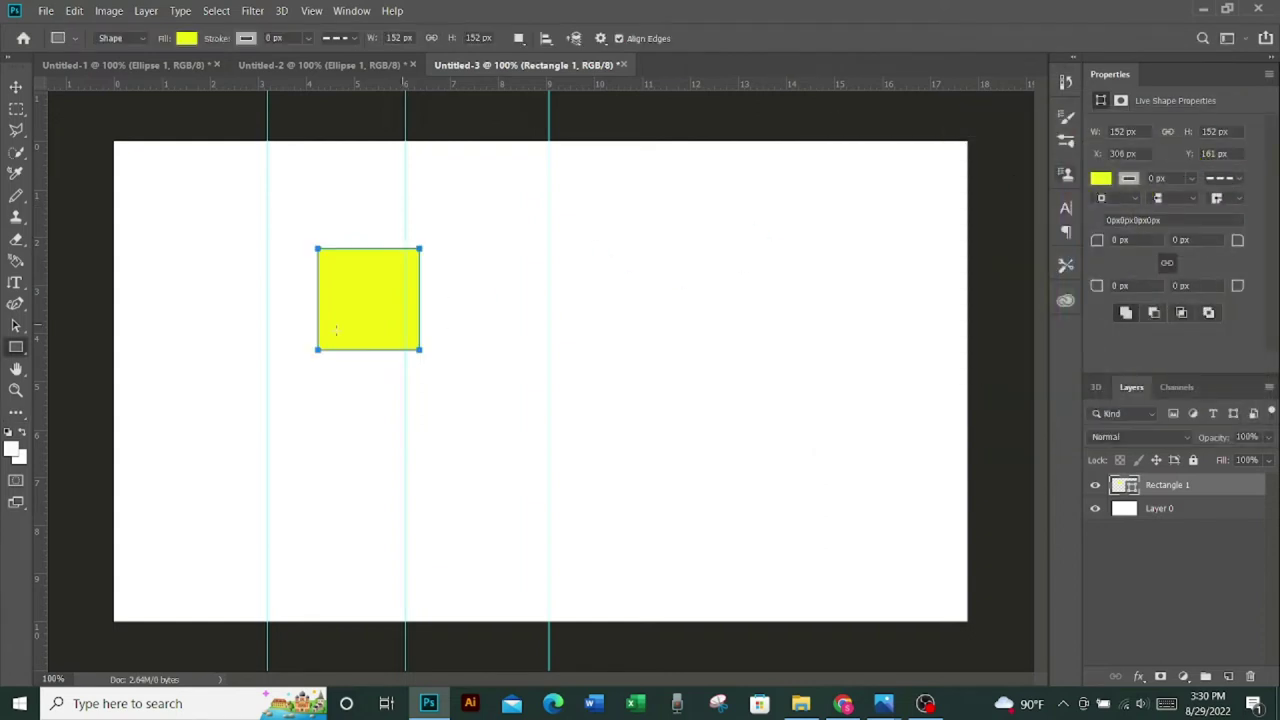
# Step: Snap the yellow square to the first guide at X 230 px and realign the other two guides
pyautogui.click(16, 87)
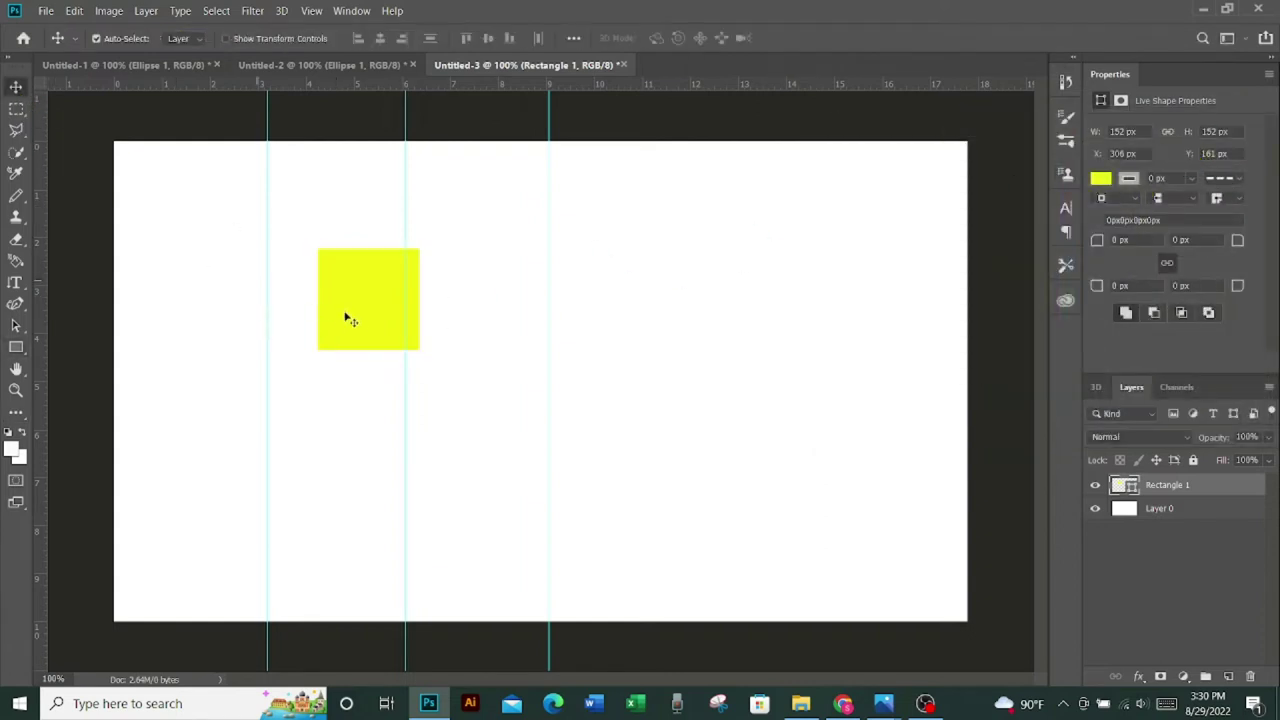
pyautogui.moveTo(355, 322); pyautogui.dragTo(324, 313)
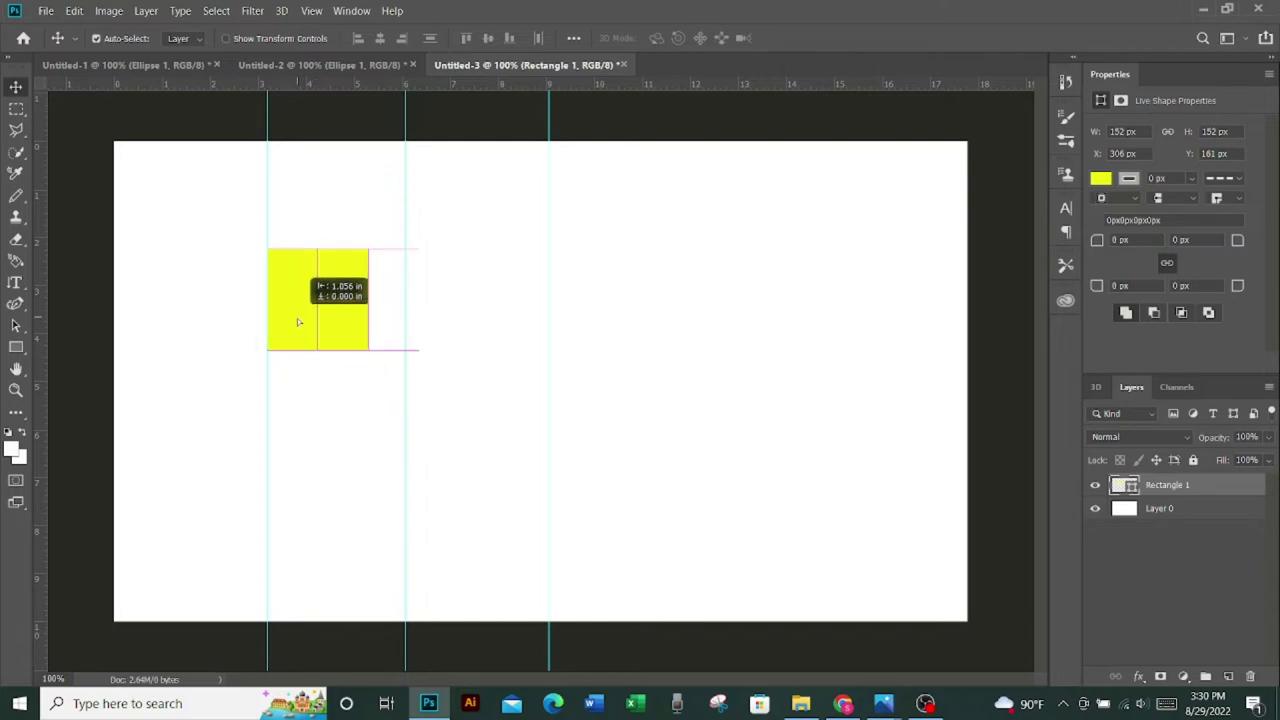
pyautogui.moveTo(323, 313); pyautogui.dragTo(302, 321)
pyautogui.moveTo(405, 290); pyautogui.dragTo(370, 288)
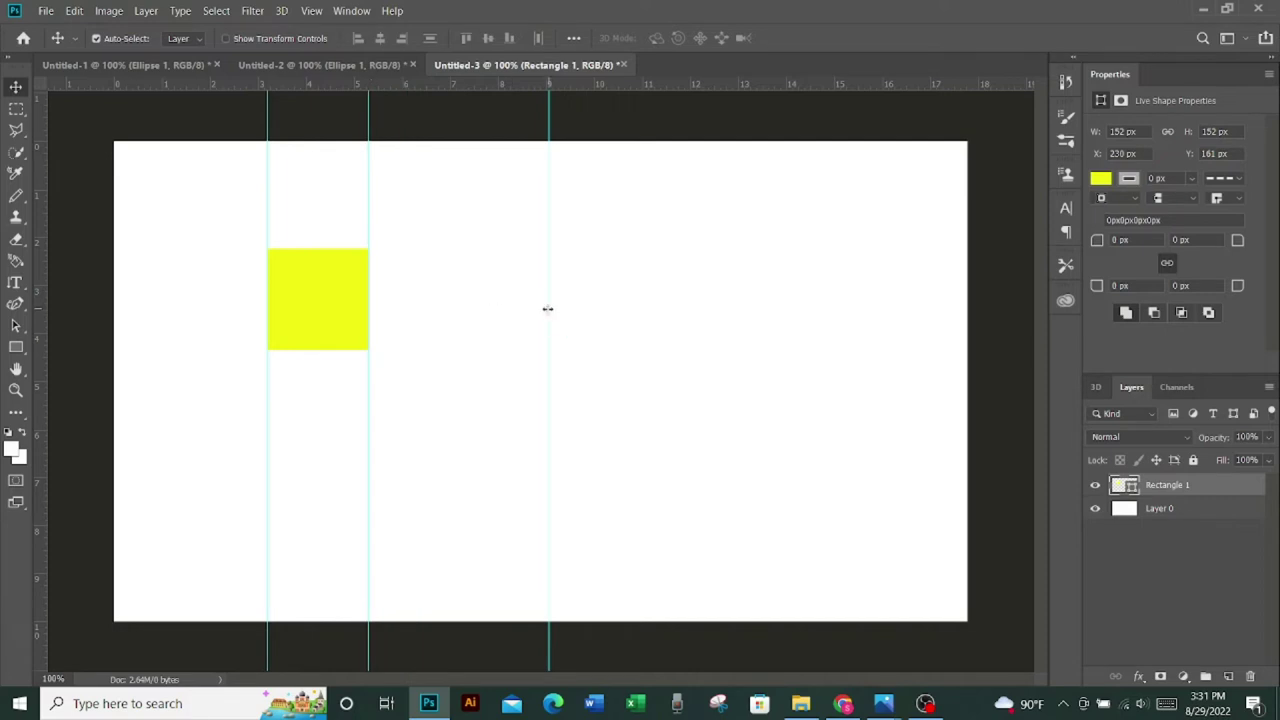
pyautogui.moveTo(547, 308); pyautogui.dragTo(465, 343)
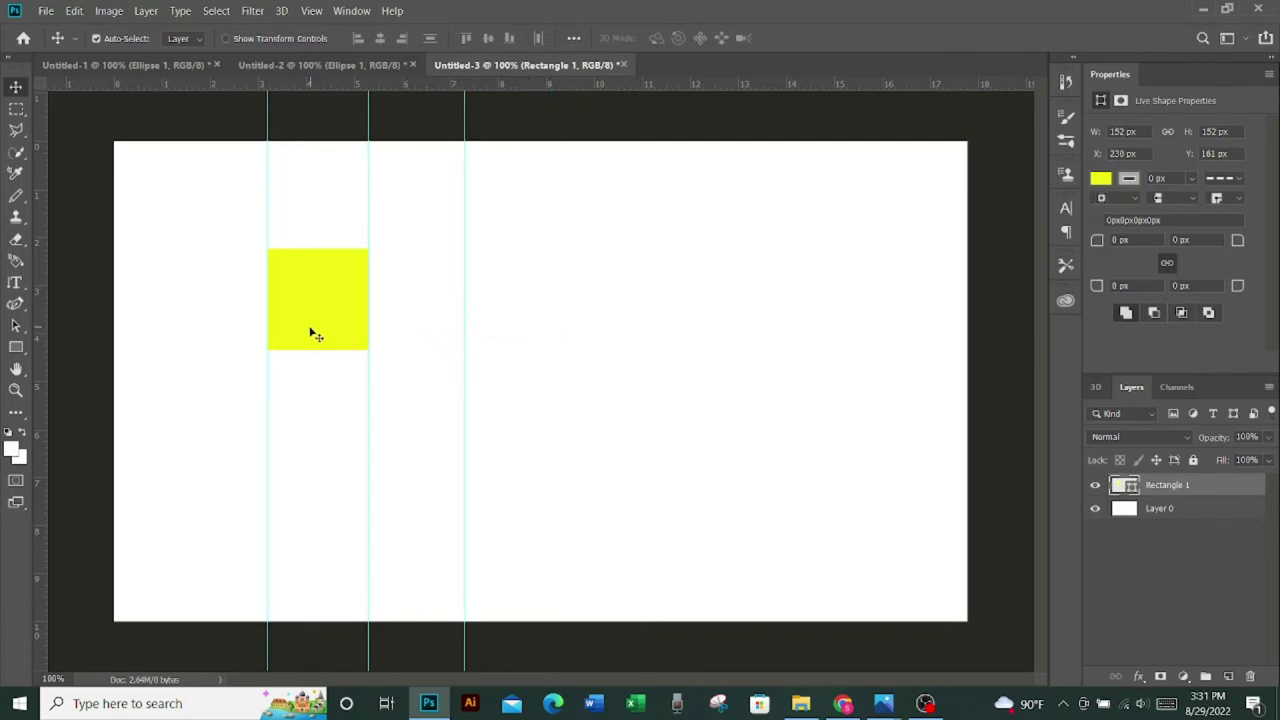
# Step: Copy the yellow square layer and paste eight more duplicates of it
pyautogui.click(74, 10)
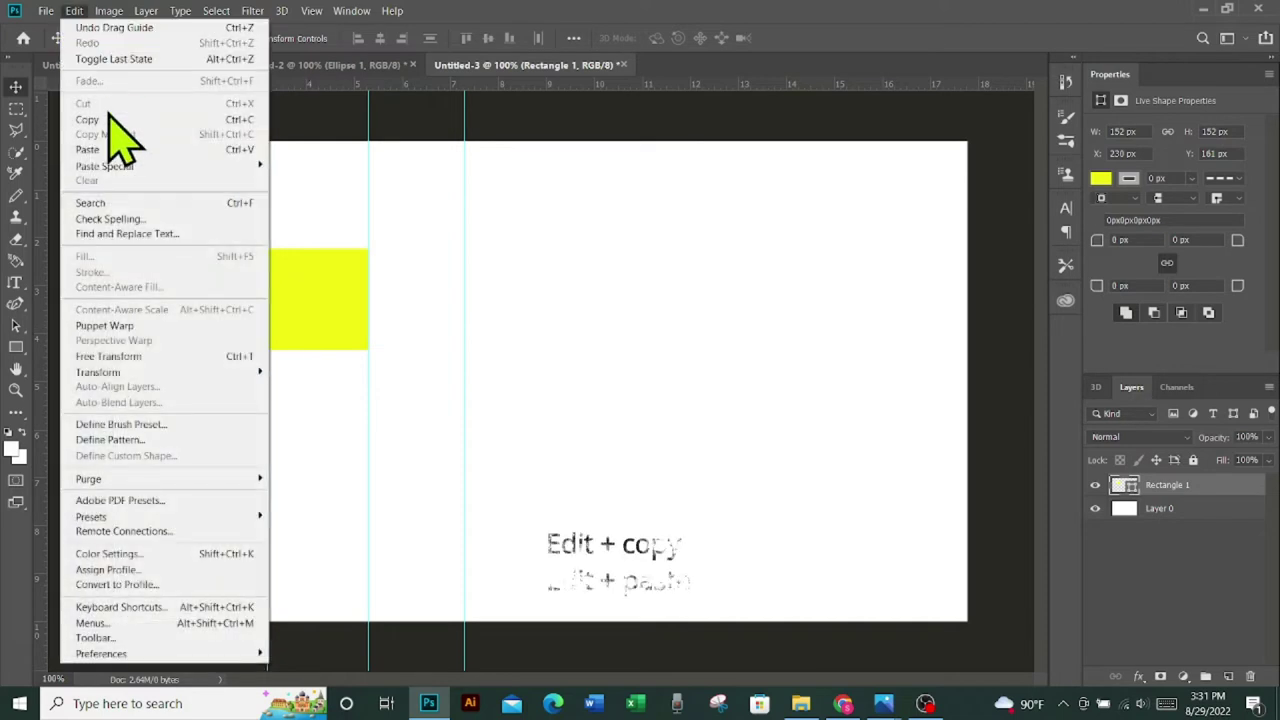
pyautogui.click(108, 120)
pyautogui.click(74, 10)
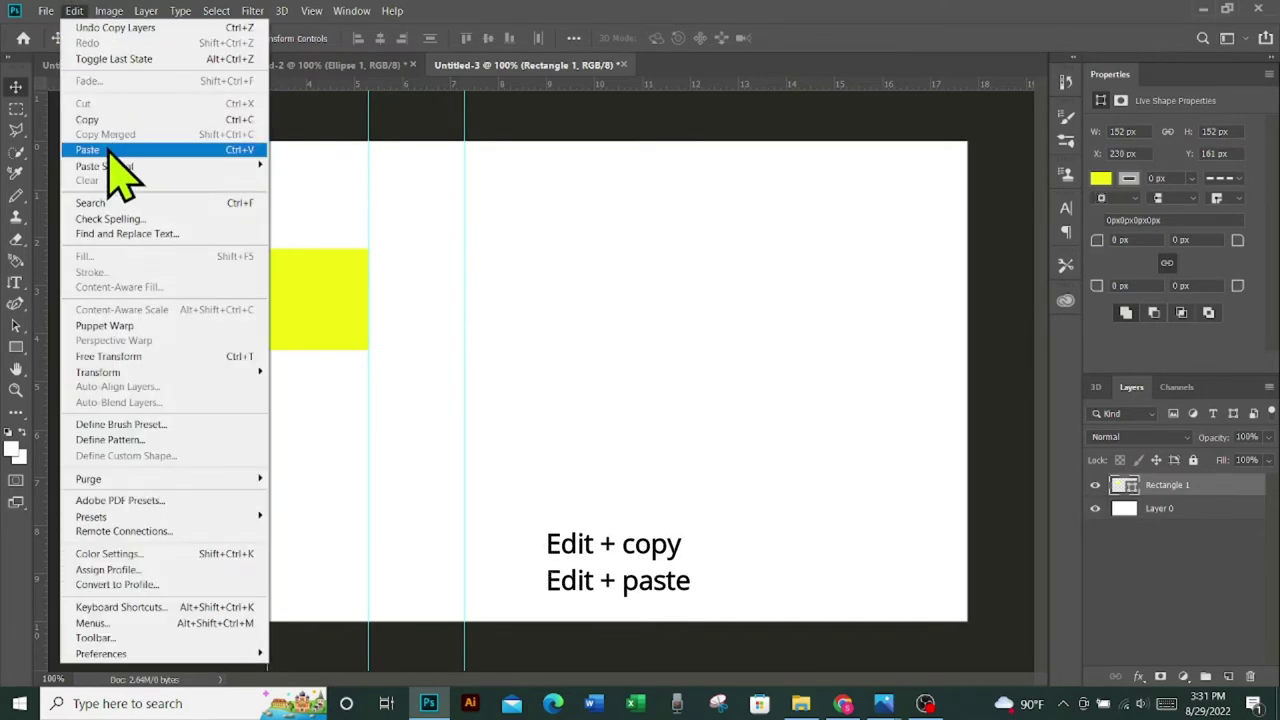
pyautogui.click(105, 150)
pyautogui.click(74, 10)
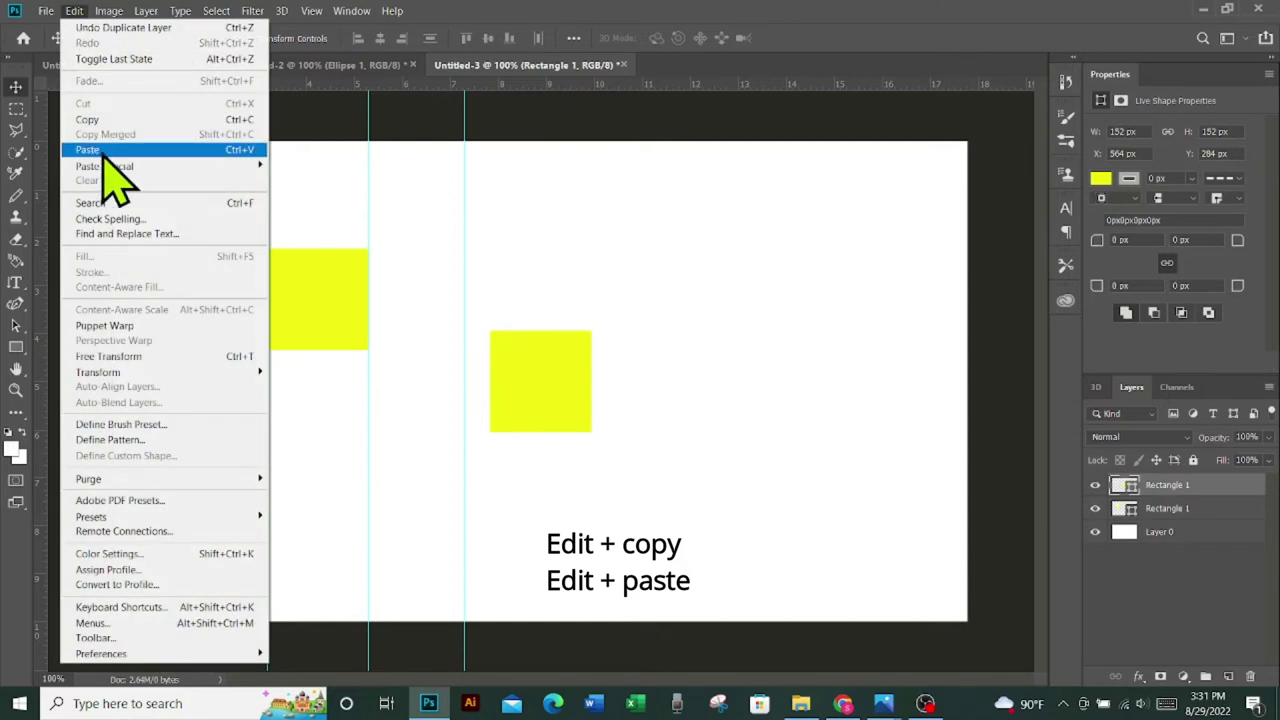
pyautogui.click(105, 150)
pyautogui.click(74, 10)
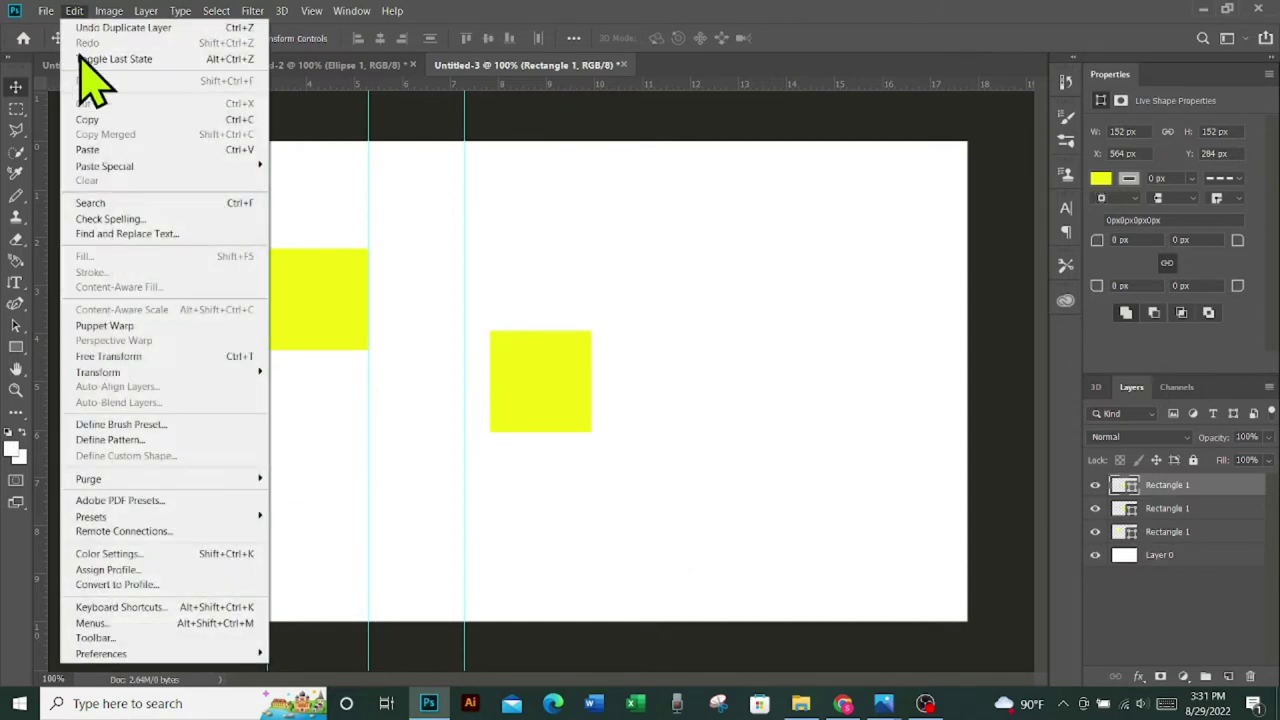
pyautogui.click(88, 150)
pyautogui.click(74, 10)
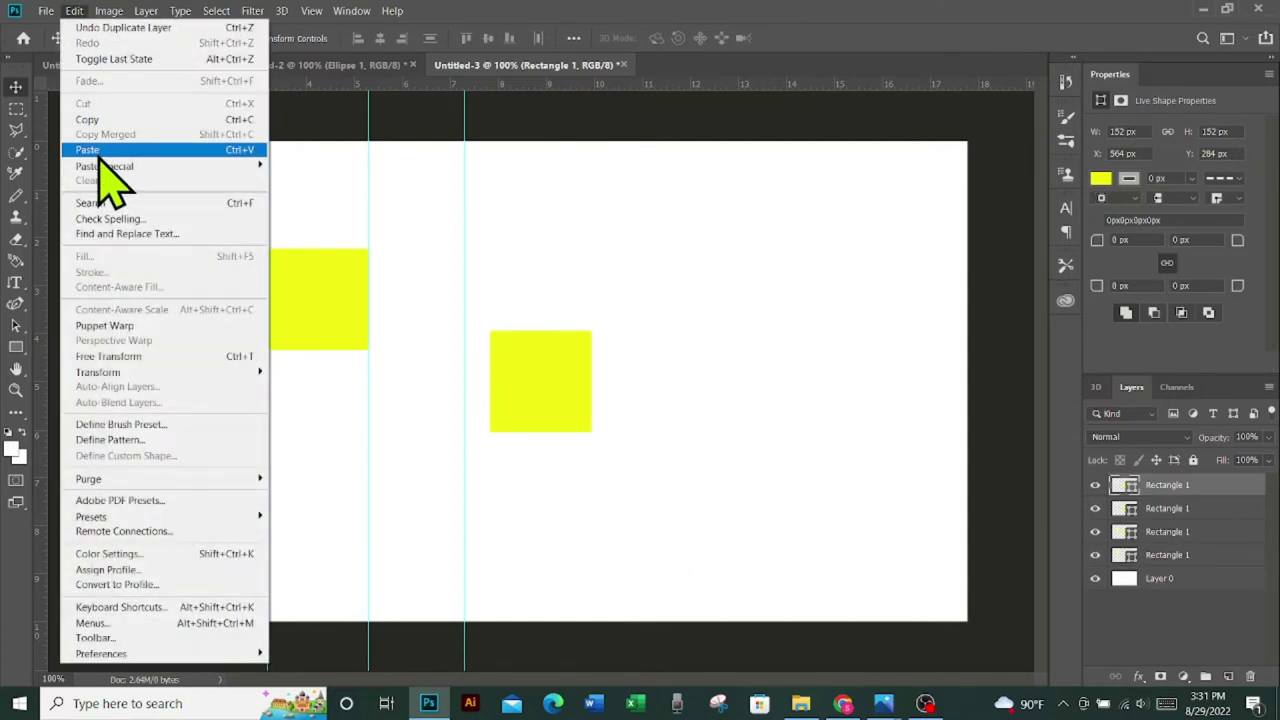
pyautogui.click(100, 150)
pyautogui.click(74, 10)
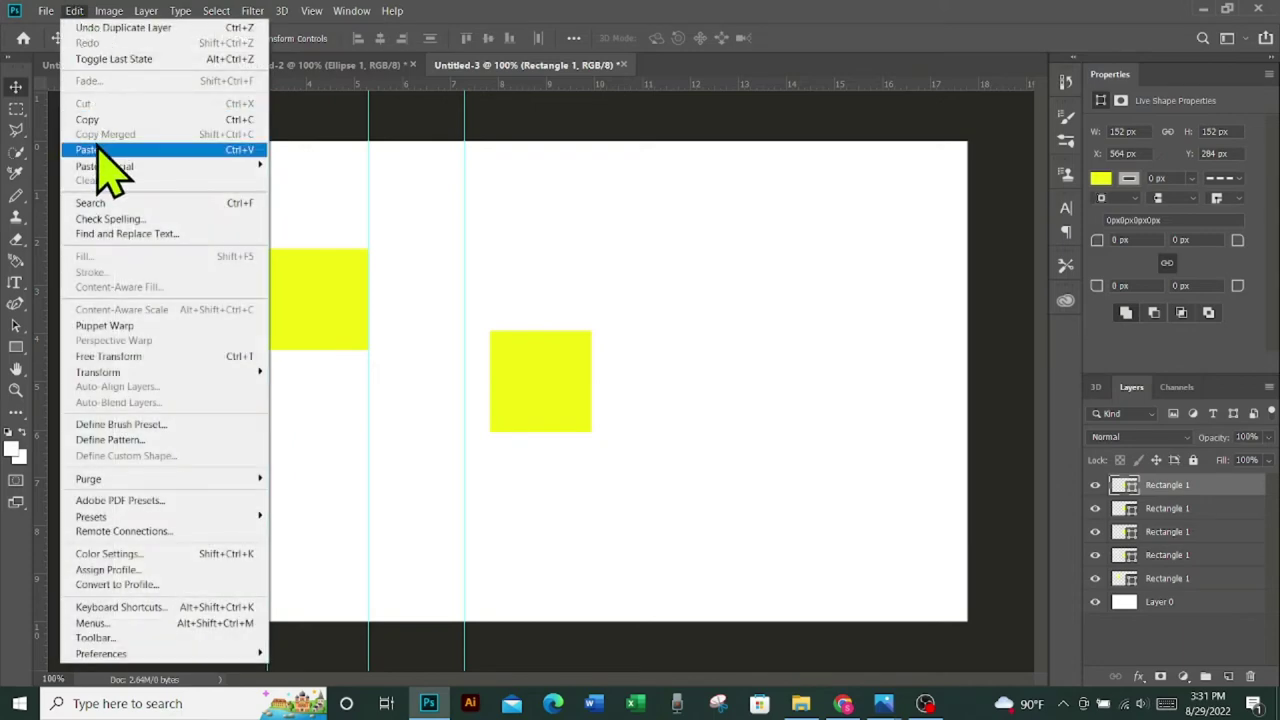
pyautogui.click(86, 150)
pyautogui.click(74, 10)
pyautogui.click(100, 150)
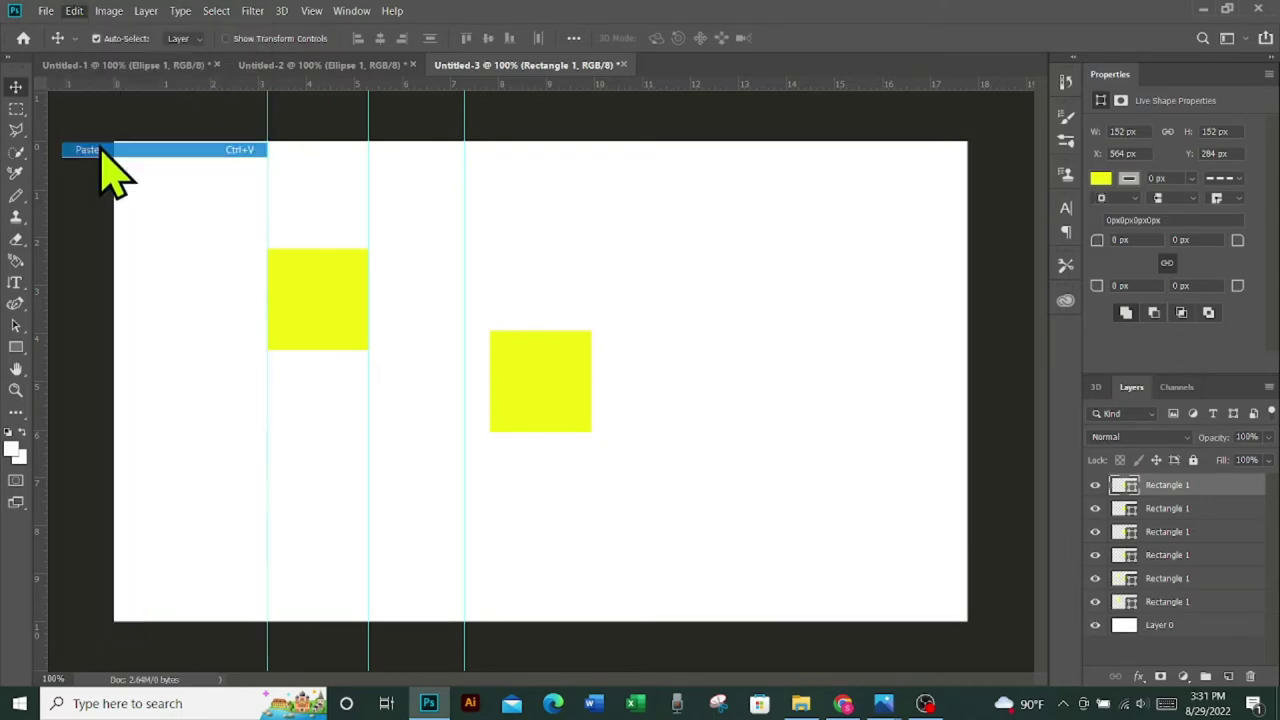
pyautogui.click(74, 10)
pyautogui.click(86, 148)
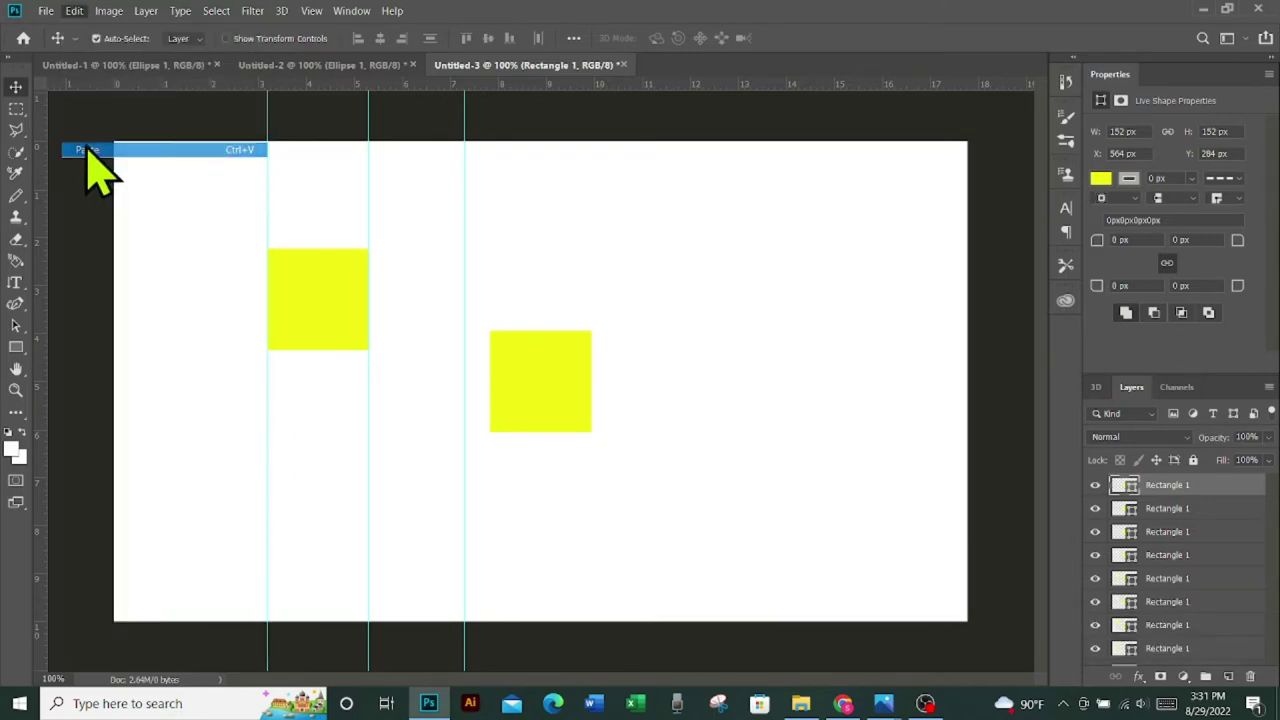
pyautogui.click(74, 12)
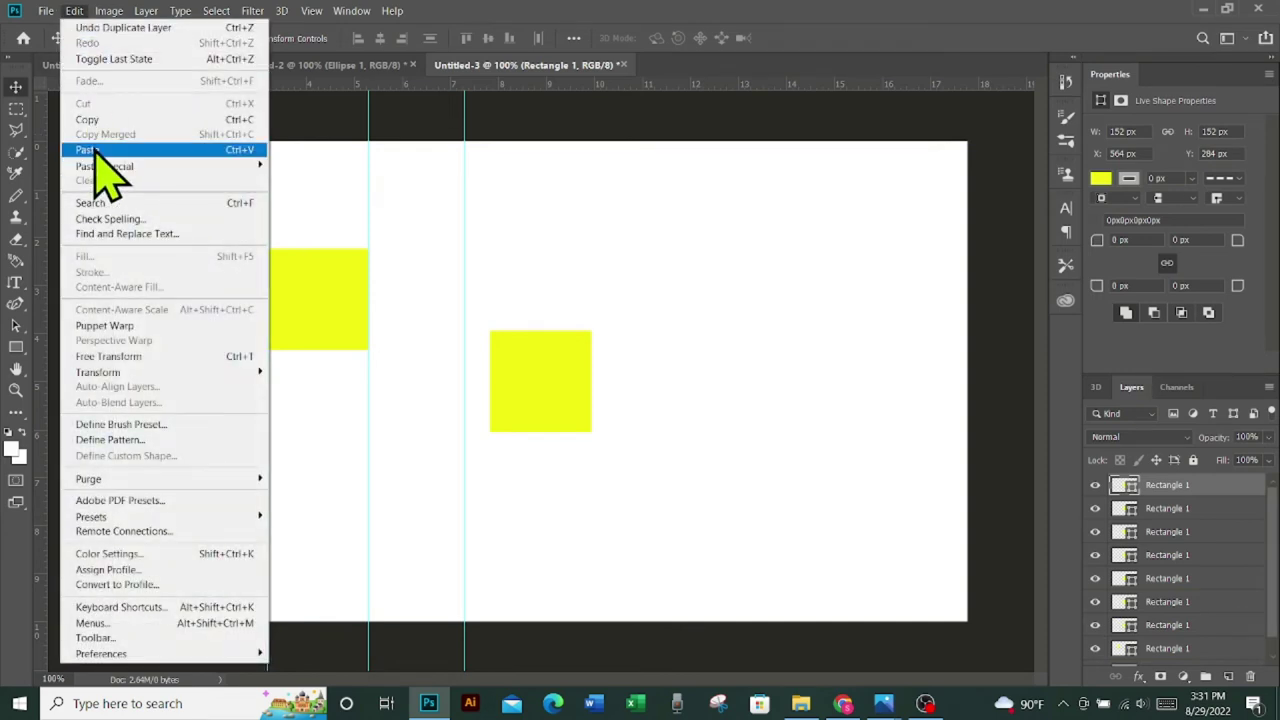
pyautogui.click(100, 151)
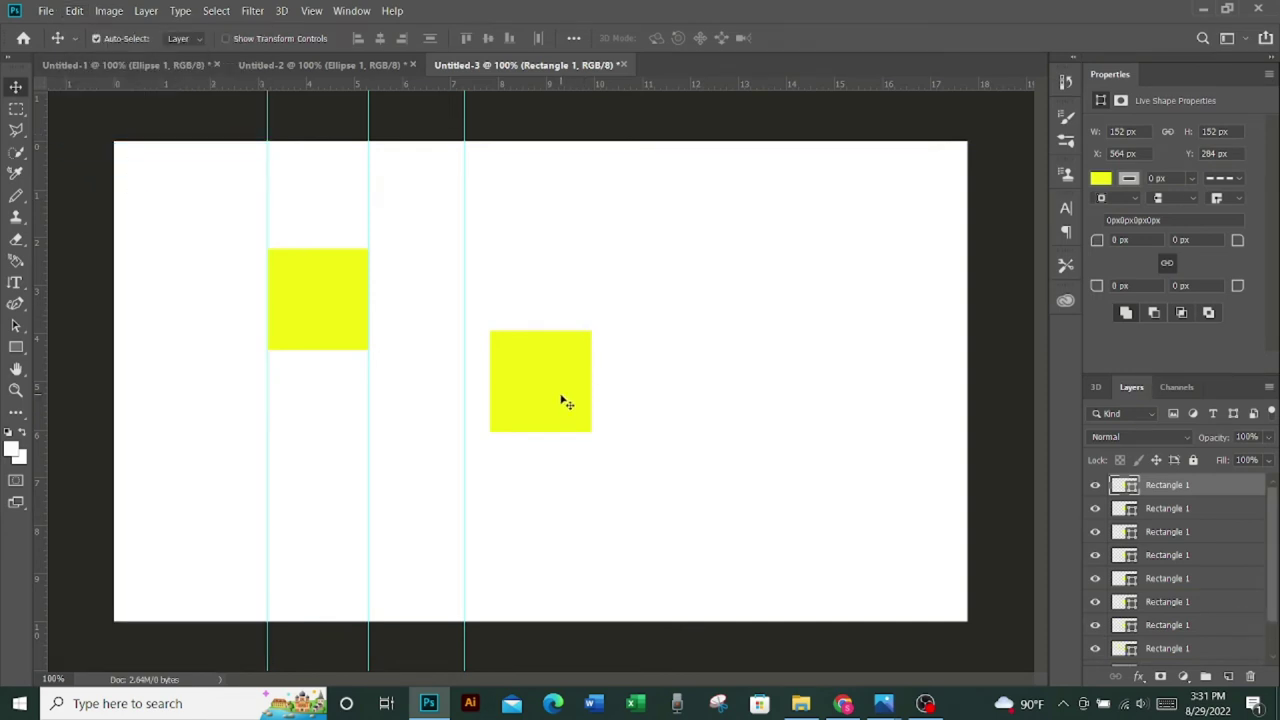
# Step: Drag squares into evenly spaced left and centre columns of the grid
pyautogui.moveTo(562, 401); pyautogui.dragTo(337, 434)
pyautogui.moveTo(531, 390)
pyautogui.mouseDown()
pyautogui.moveTo(389, 473)
pyautogui.moveTo(306, 544)
pyautogui.mouseUp()
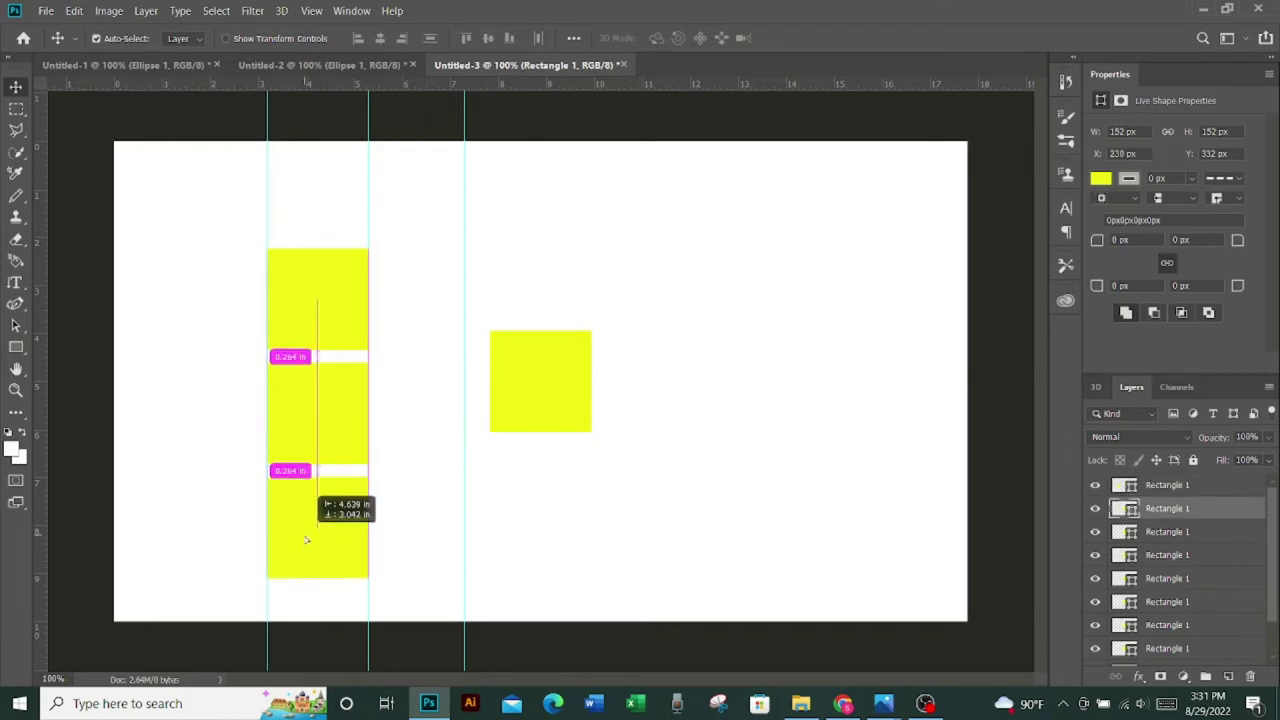
pyautogui.moveTo(306, 544); pyautogui.dragTo(306, 531)
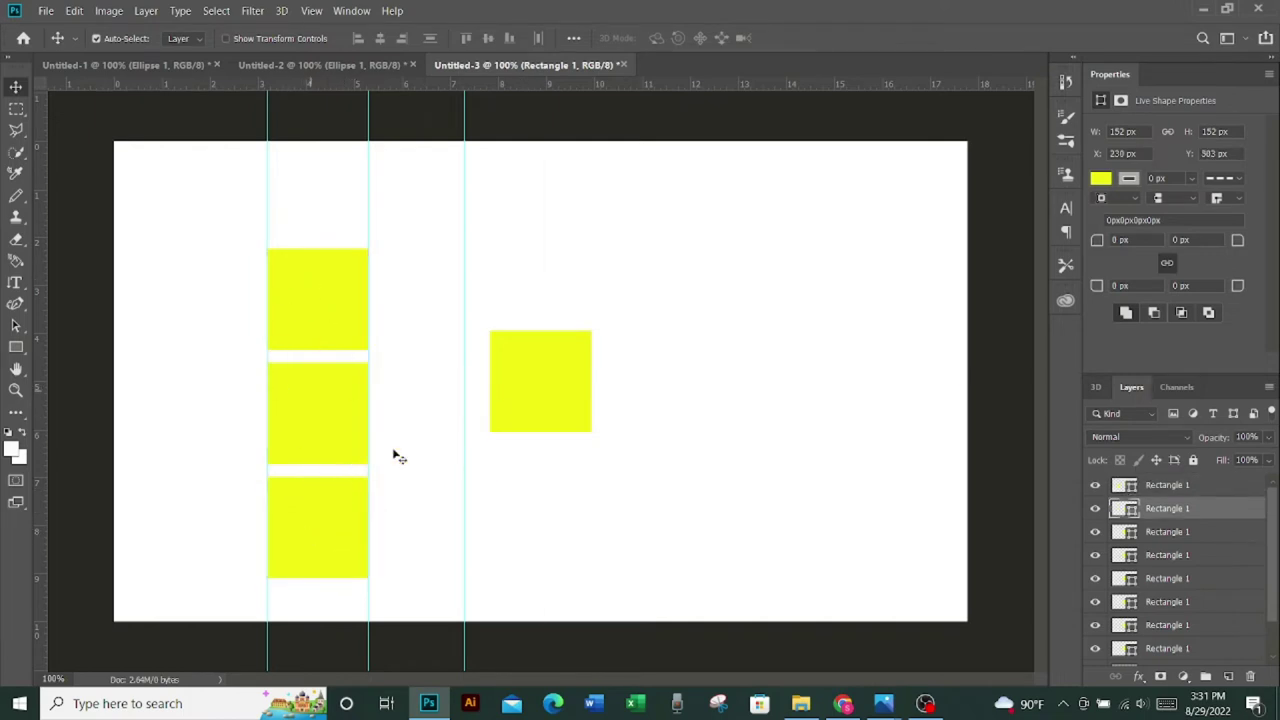
pyautogui.moveTo(529, 387)
pyautogui.mouseDown()
pyautogui.moveTo(408, 307)
pyautogui.moveTo(418, 314)
pyautogui.mouseUp()
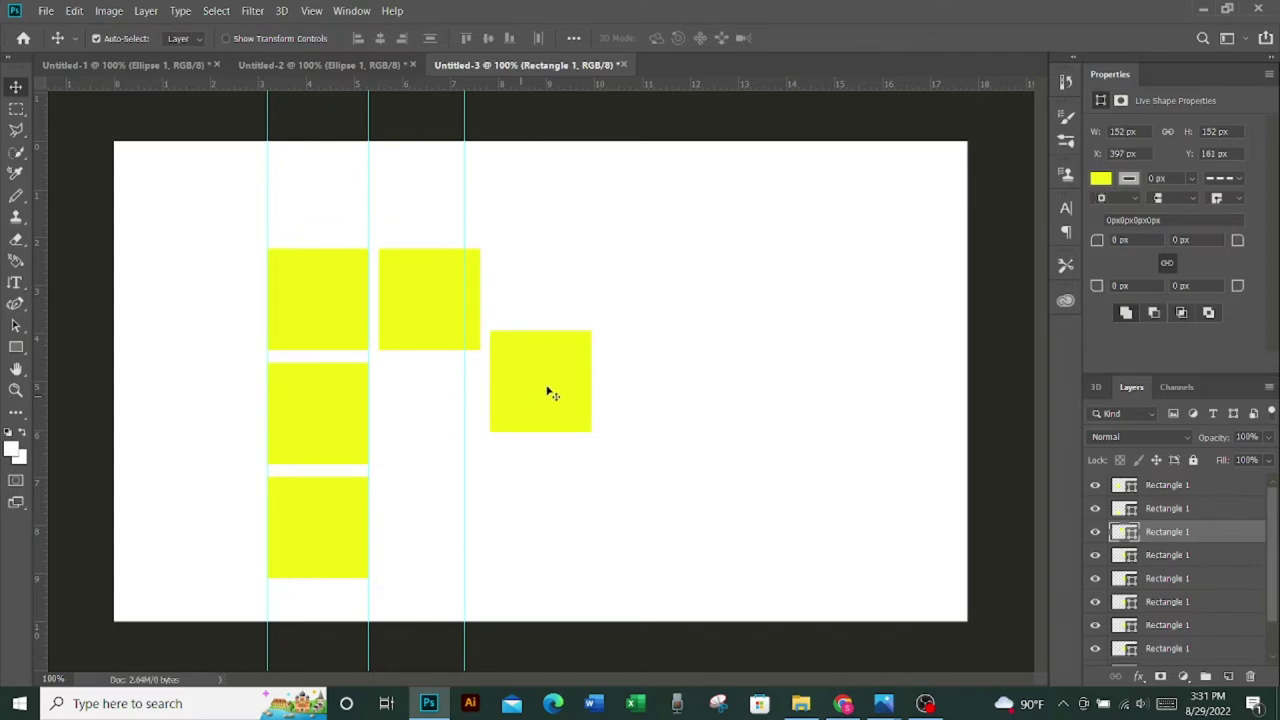
pyautogui.moveTo(549, 393)
pyautogui.mouseDown()
pyautogui.moveTo(423, 447)
pyautogui.moveTo(432, 427)
pyautogui.mouseUp()
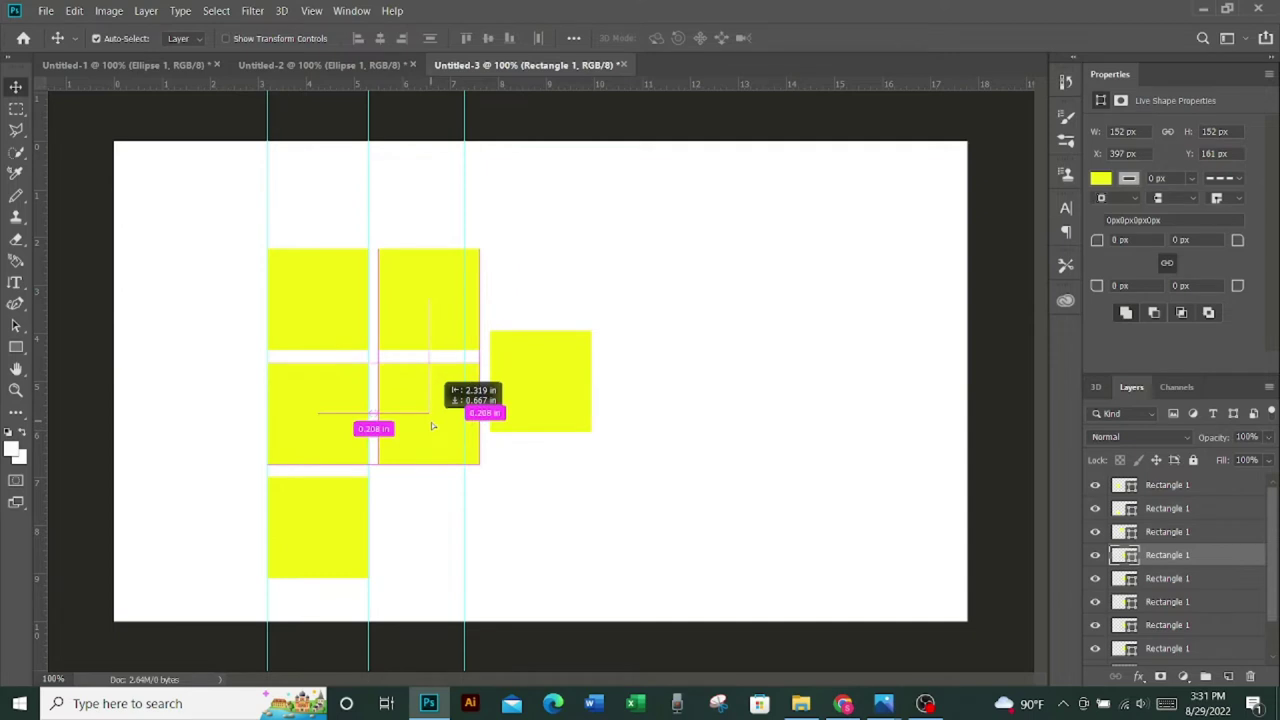
pyautogui.moveTo(432, 427); pyautogui.dragTo(432, 427)
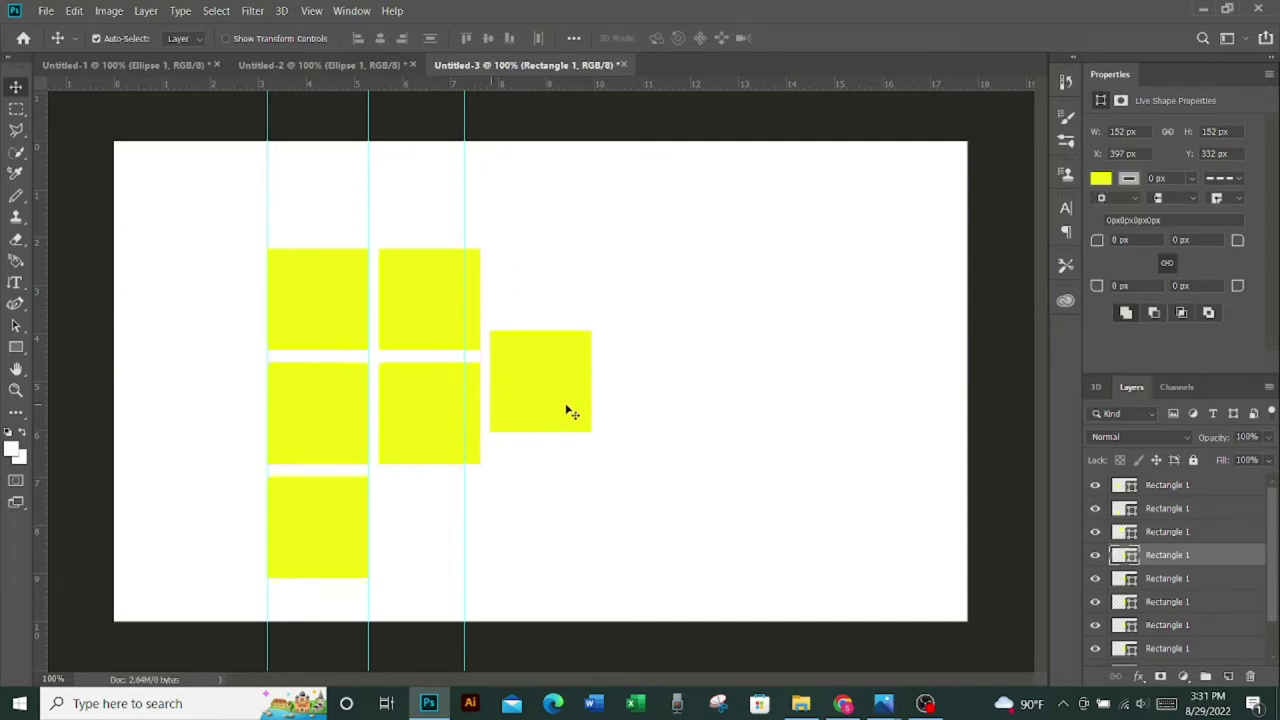
pyautogui.moveTo(569, 411); pyautogui.dragTo(452, 560)
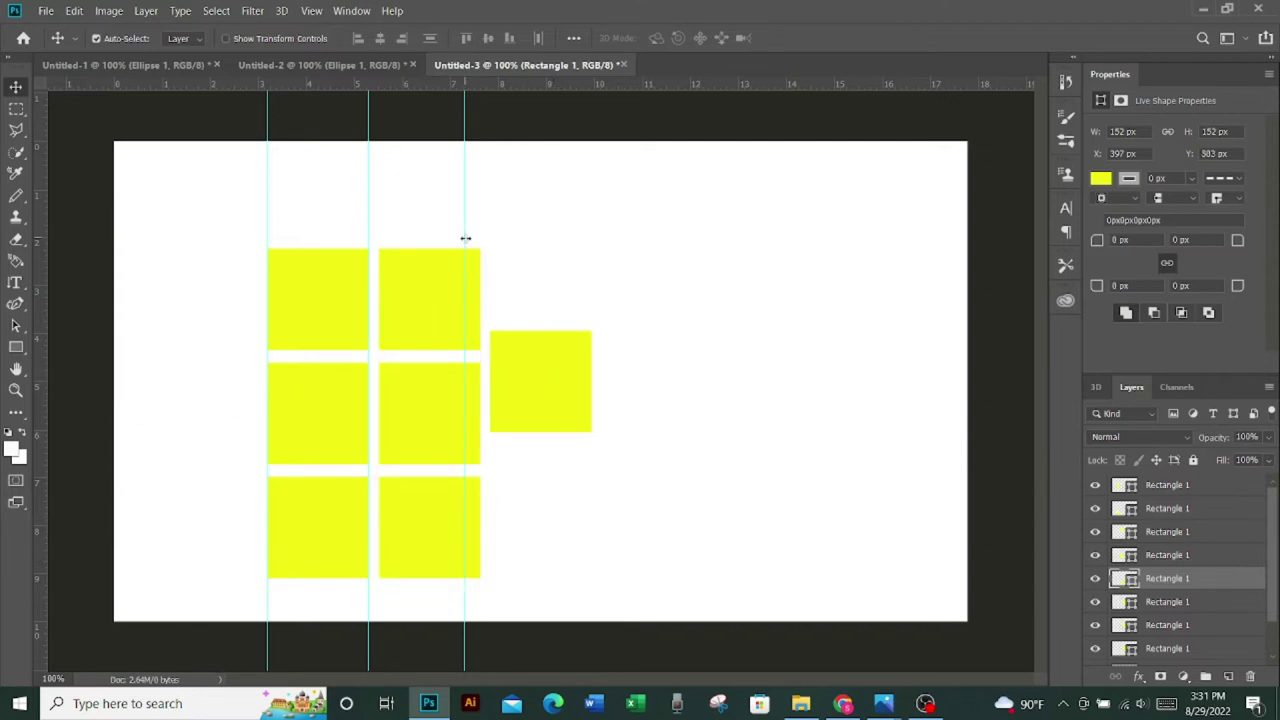
# Step: Complete the right column of squares and drag the leftmost guide off the canvas
pyautogui.moveTo(465, 238); pyautogui.dragTo(490, 251)
pyautogui.moveTo(550, 415); pyautogui.dragTo(550, 336)
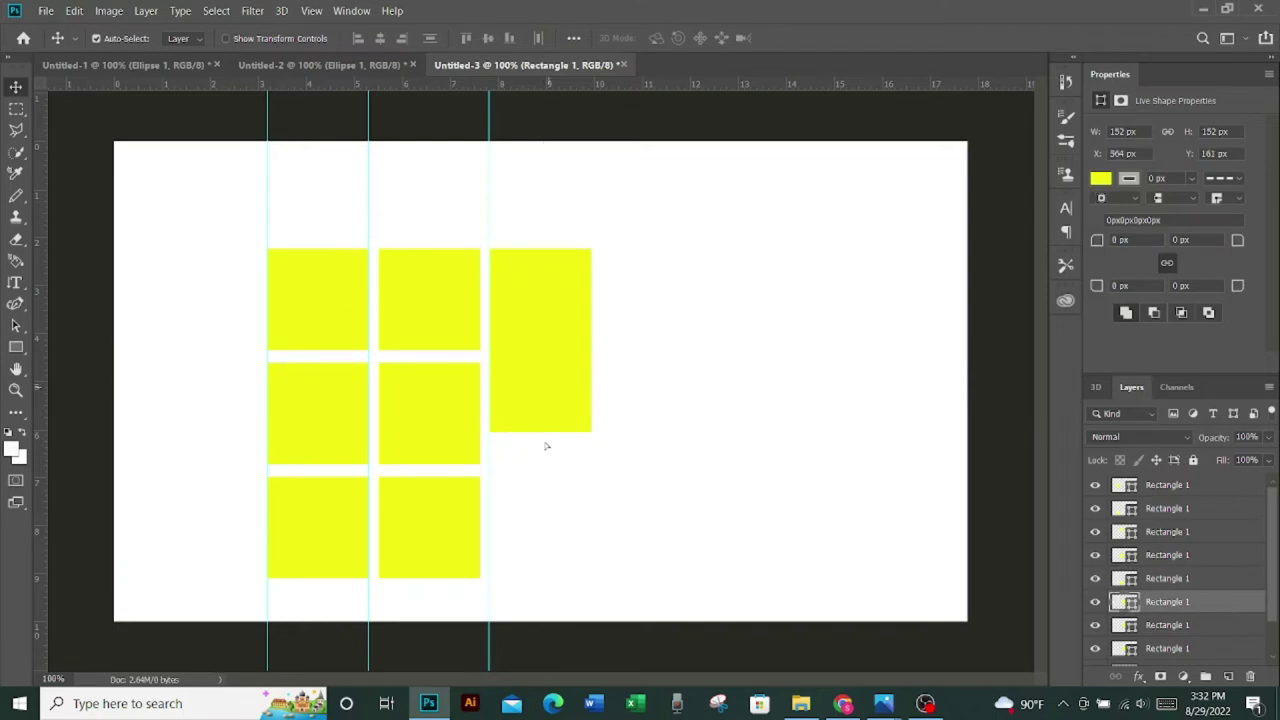
pyautogui.moveTo(550, 410); pyautogui.dragTo(548, 572)
pyautogui.moveTo(548, 388)
pyautogui.mouseDown()
pyautogui.moveTo(551, 431)
pyautogui.moveTo(548, 421)
pyautogui.mouseUp()
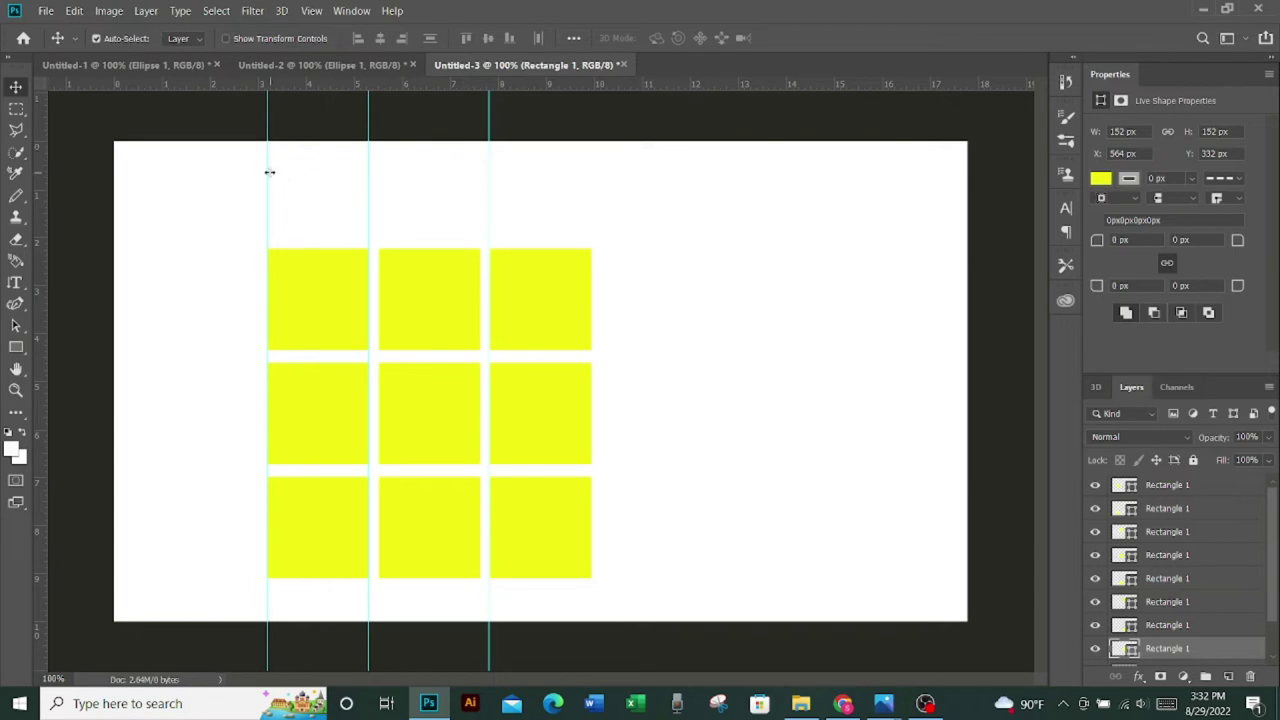
pyautogui.moveTo(269, 172); pyautogui.dragTo(22, 244)
pyautogui.moveTo(366, 212); pyautogui.dragTo(160, 276)
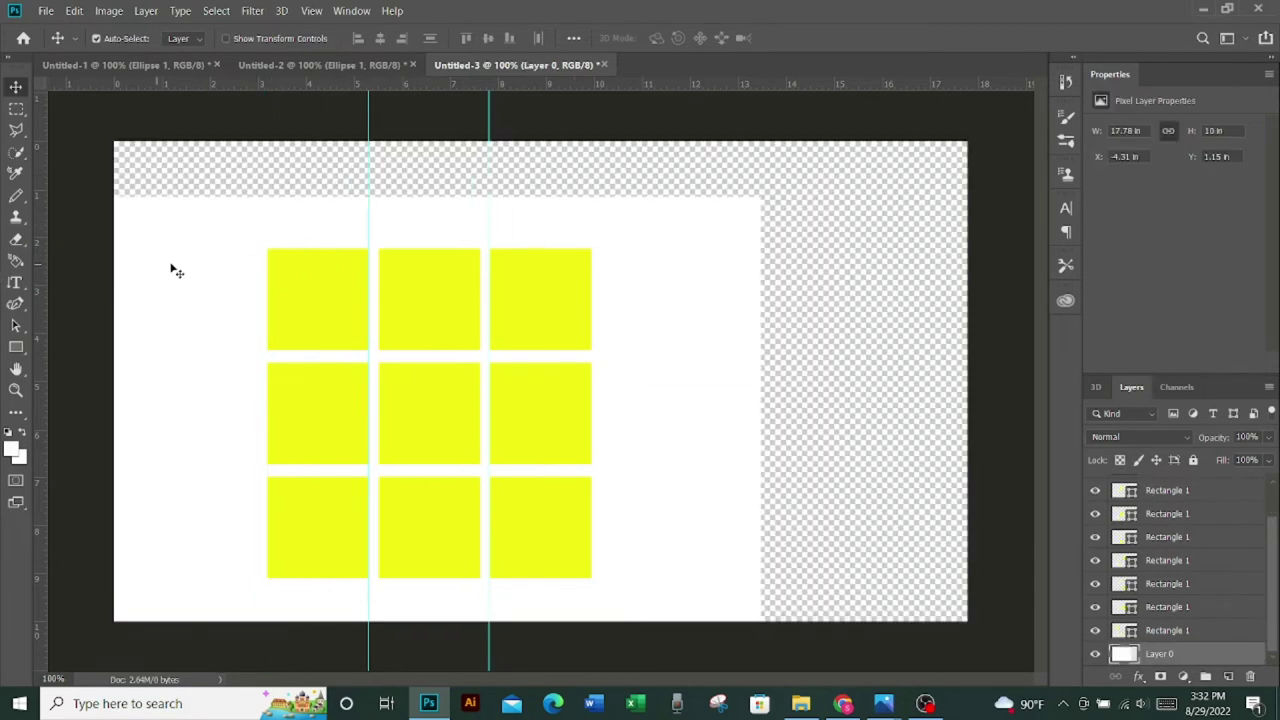
# Step: Undo the background move, drag the last two guides off, and select the top-left square
pyautogui.hotkey('ctrl', 'z')
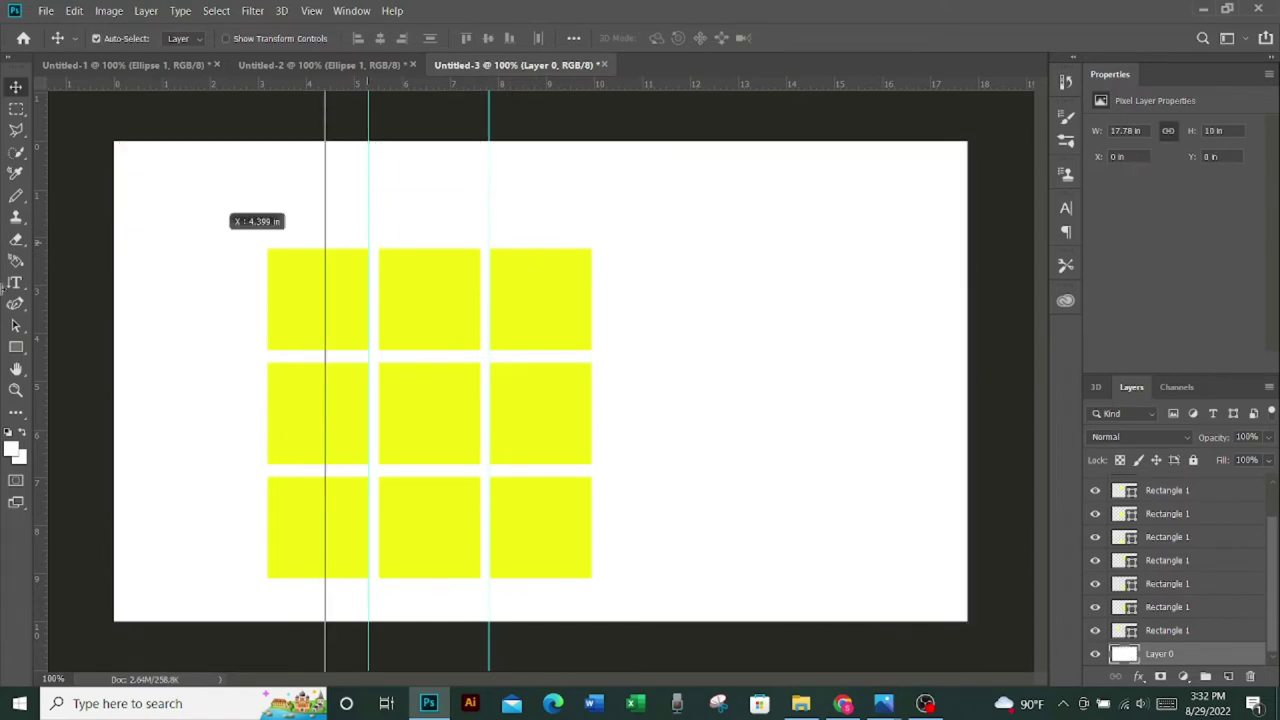
pyautogui.moveTo(368, 222); pyautogui.dragTo(30, 222)
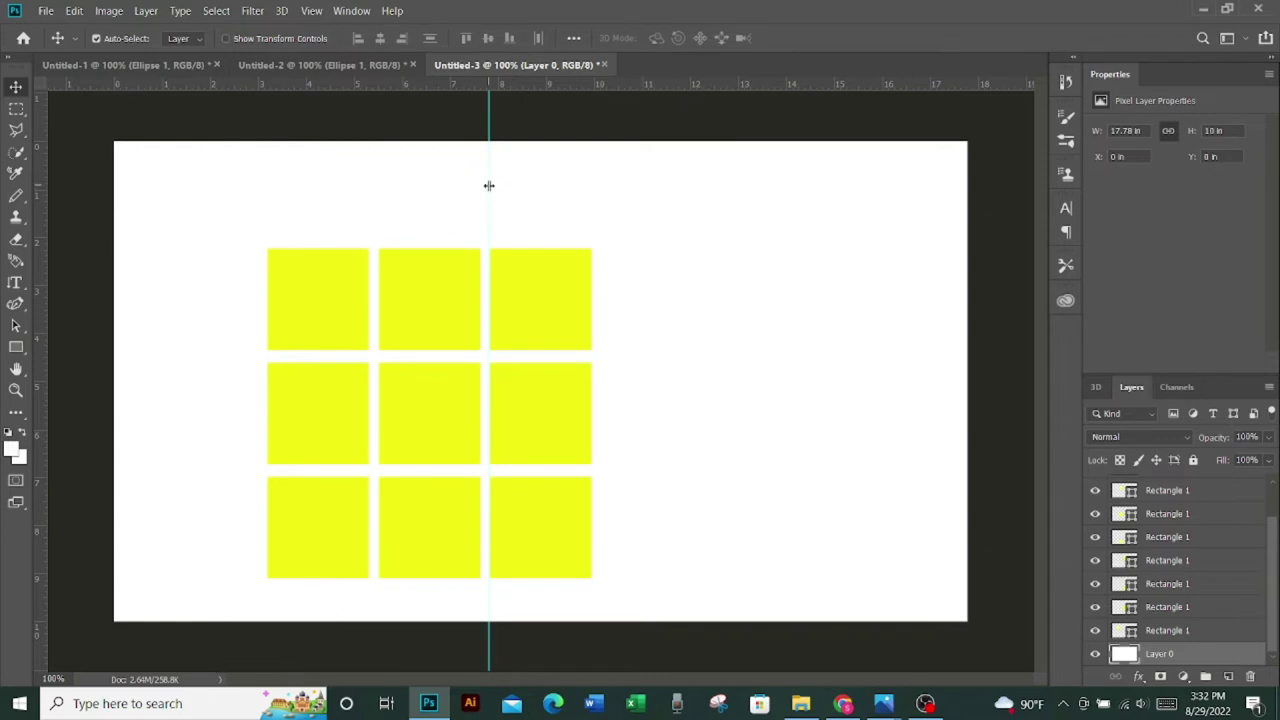
pyautogui.moveTo(488, 185); pyautogui.dragTo(40, 300)
pyautogui.scroll(1, 1276, 560)
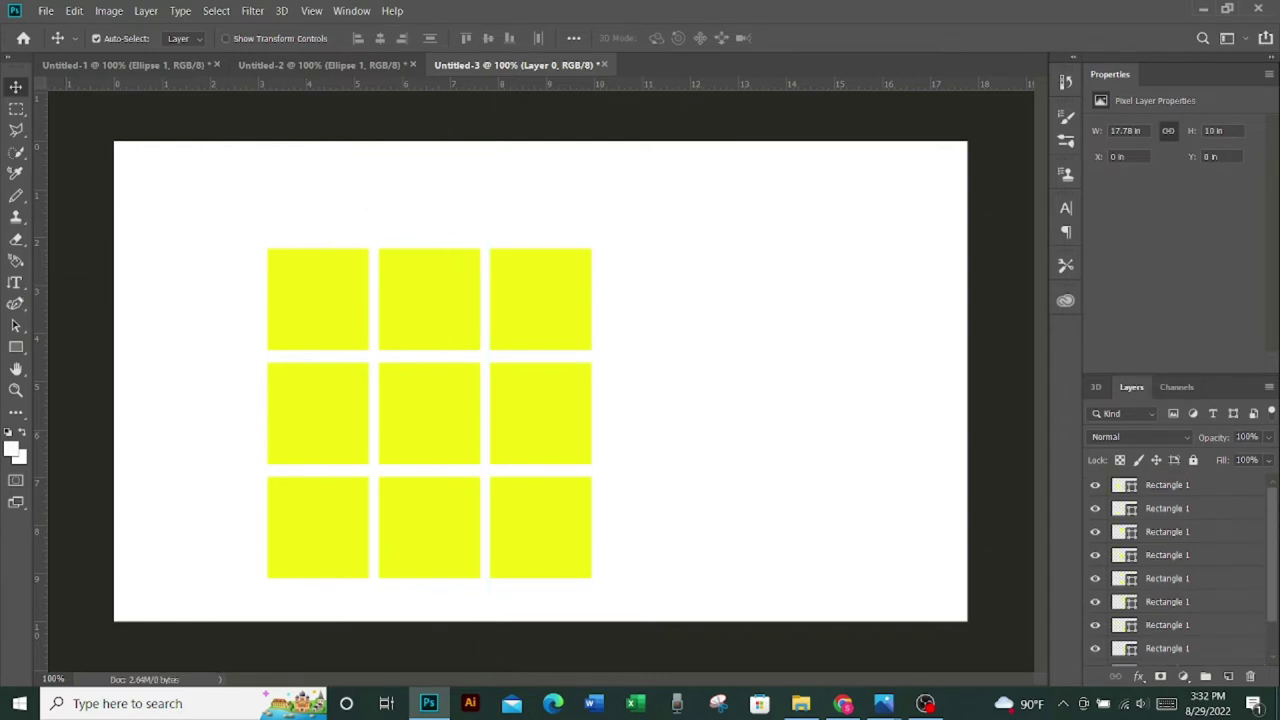
pyautogui.scroll(-1, 1276, 560)
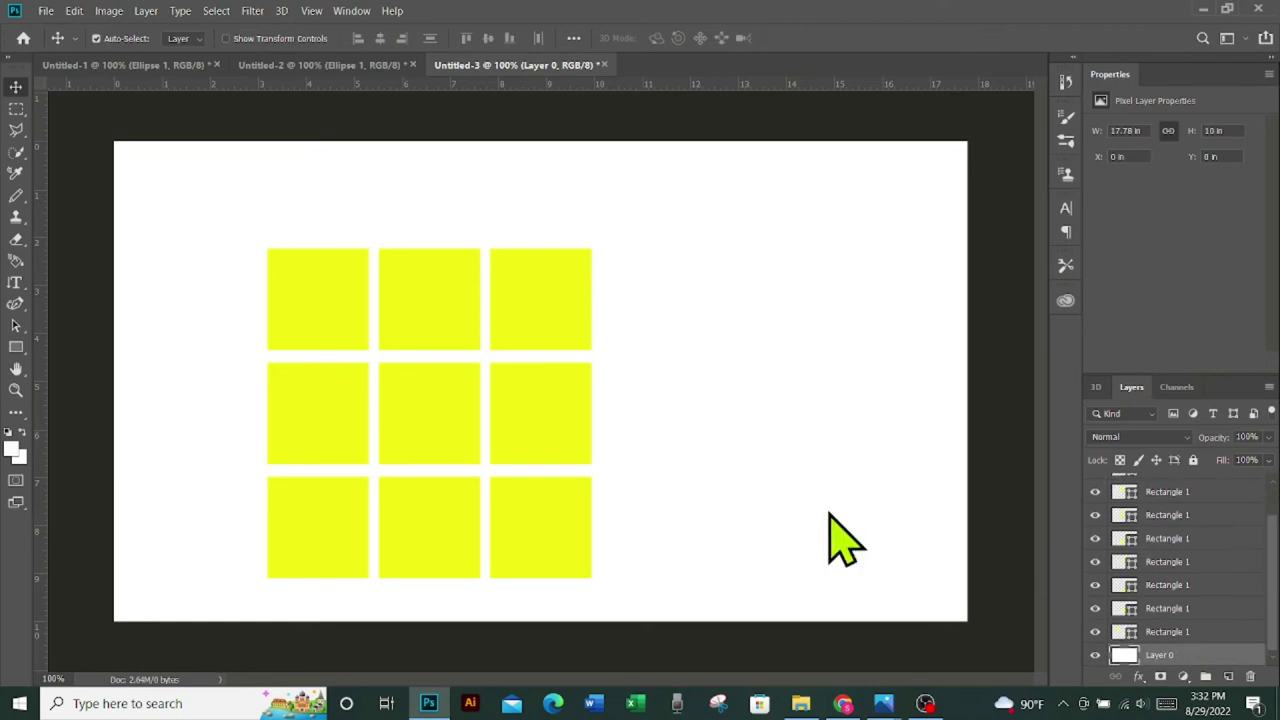
pyautogui.click(331, 309)
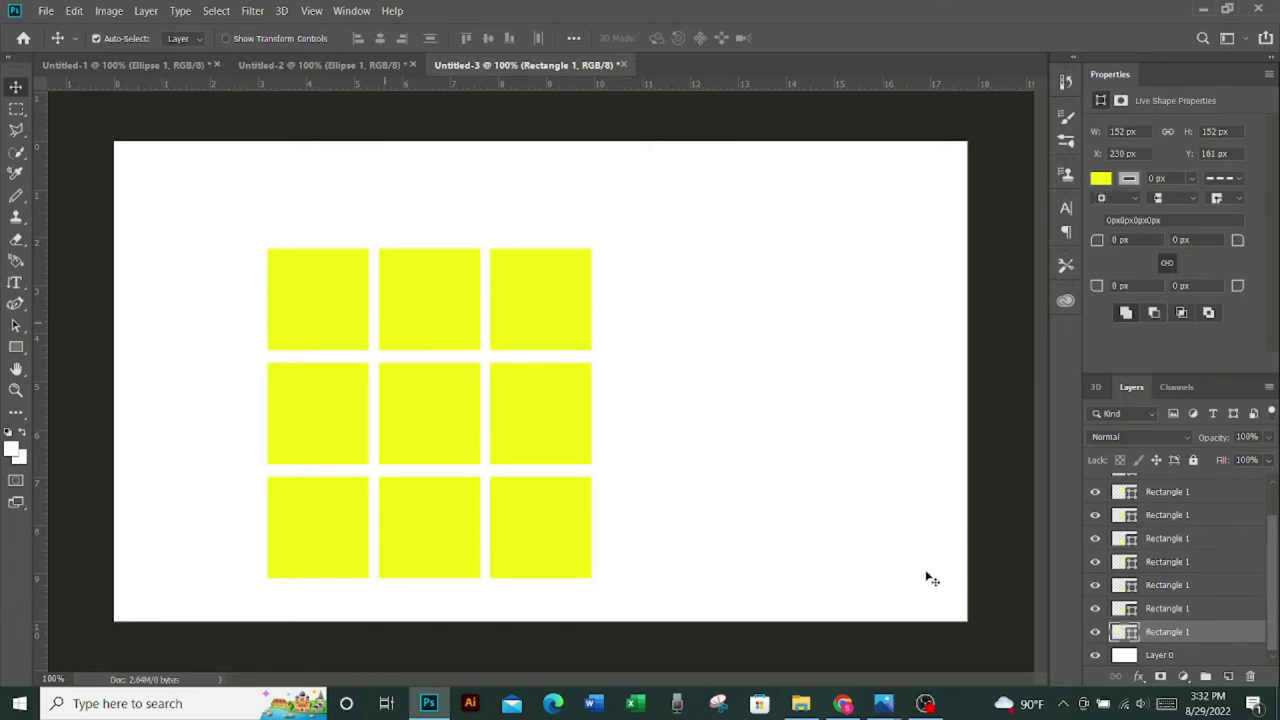
# Step: Rename the first three square layers to 1, 2 and 3
pyautogui.doubleClick(1165, 632)
pyautogui.write('1')
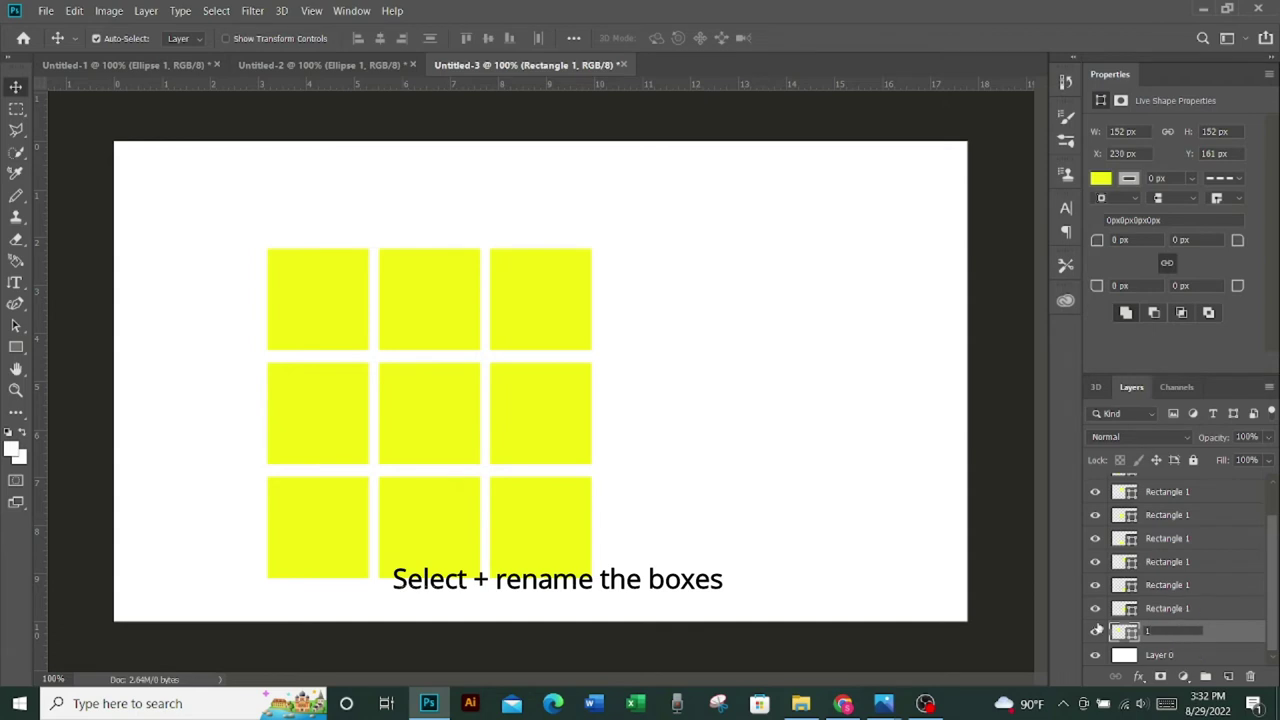
pyautogui.click(330, 522)
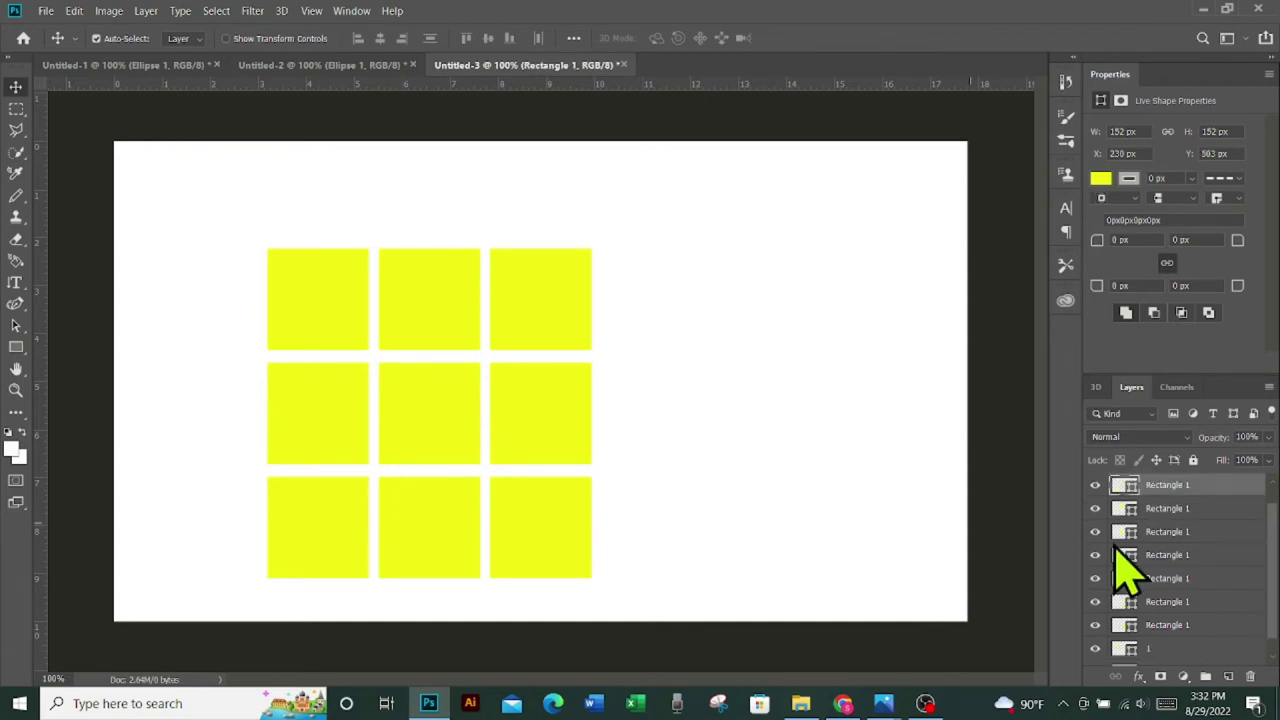
pyautogui.doubleClick(1165, 484)
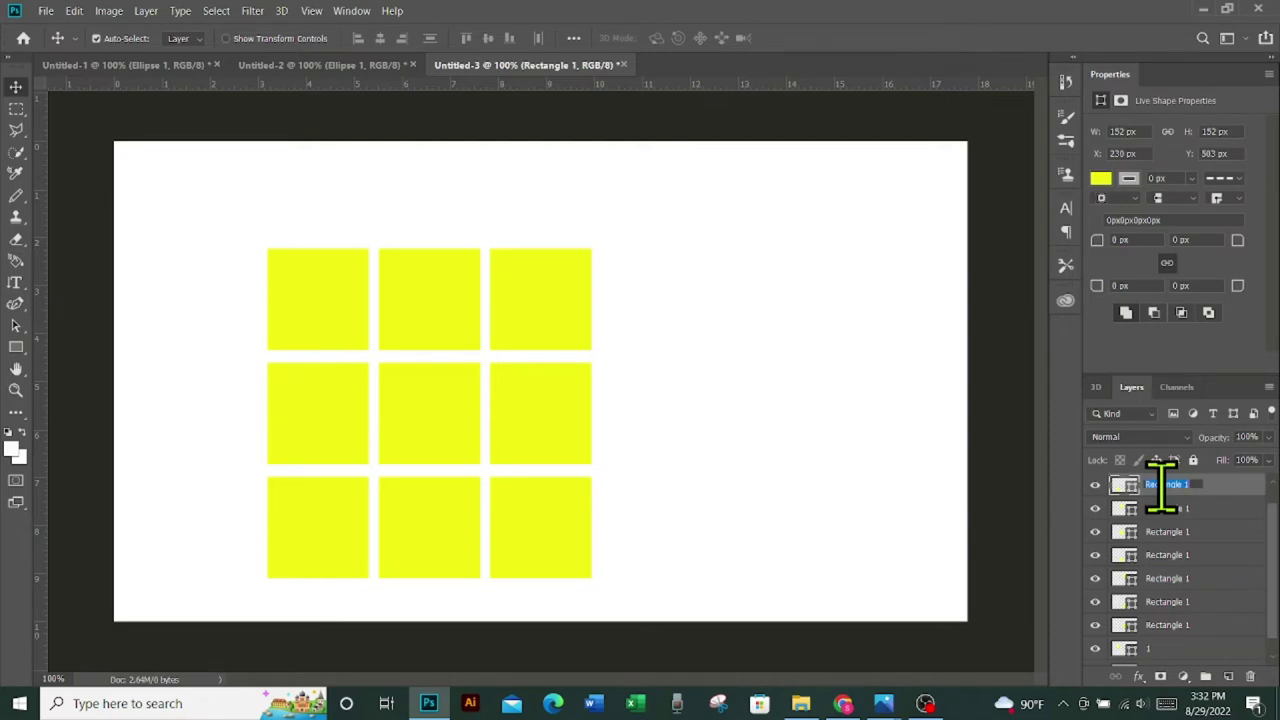
pyautogui.write('2')
pyautogui.click(578, 533)
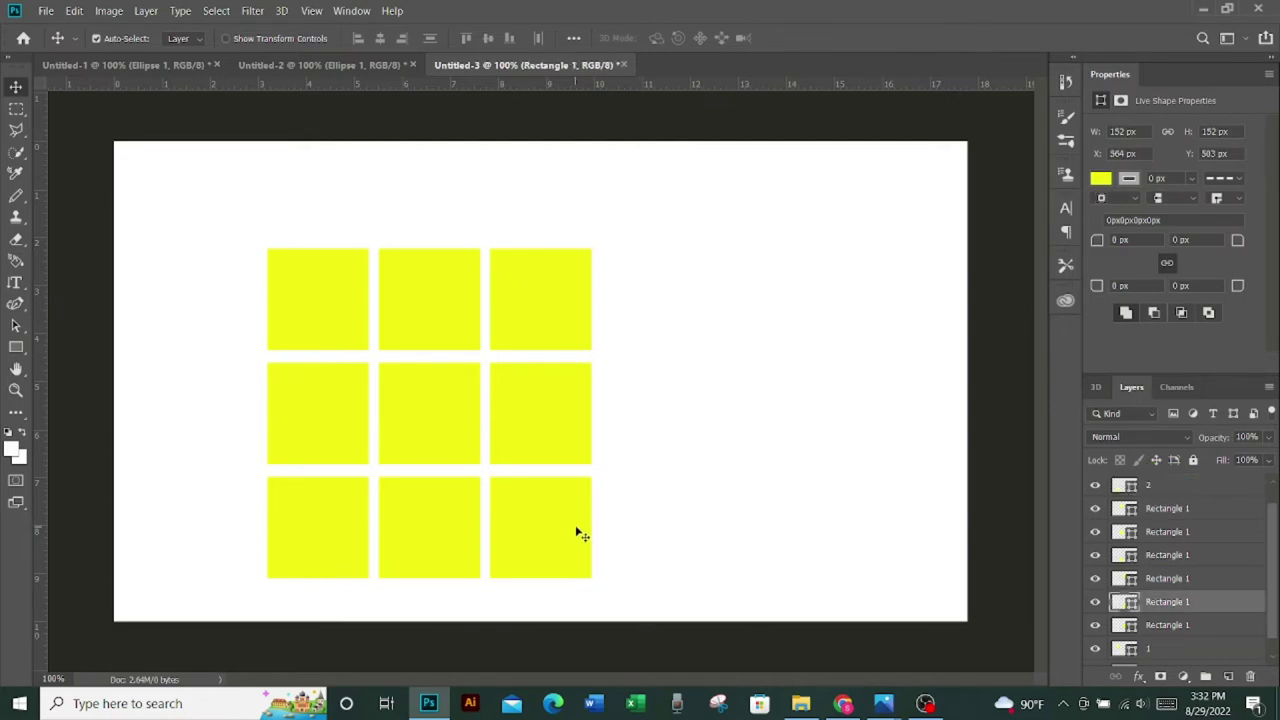
pyautogui.doubleClick(1160, 601)
pyautogui.write('3')
pyautogui.press('Return')
# Step: Rename the top-right and centre square layers to 4 and 5
pyautogui.click(540, 340)
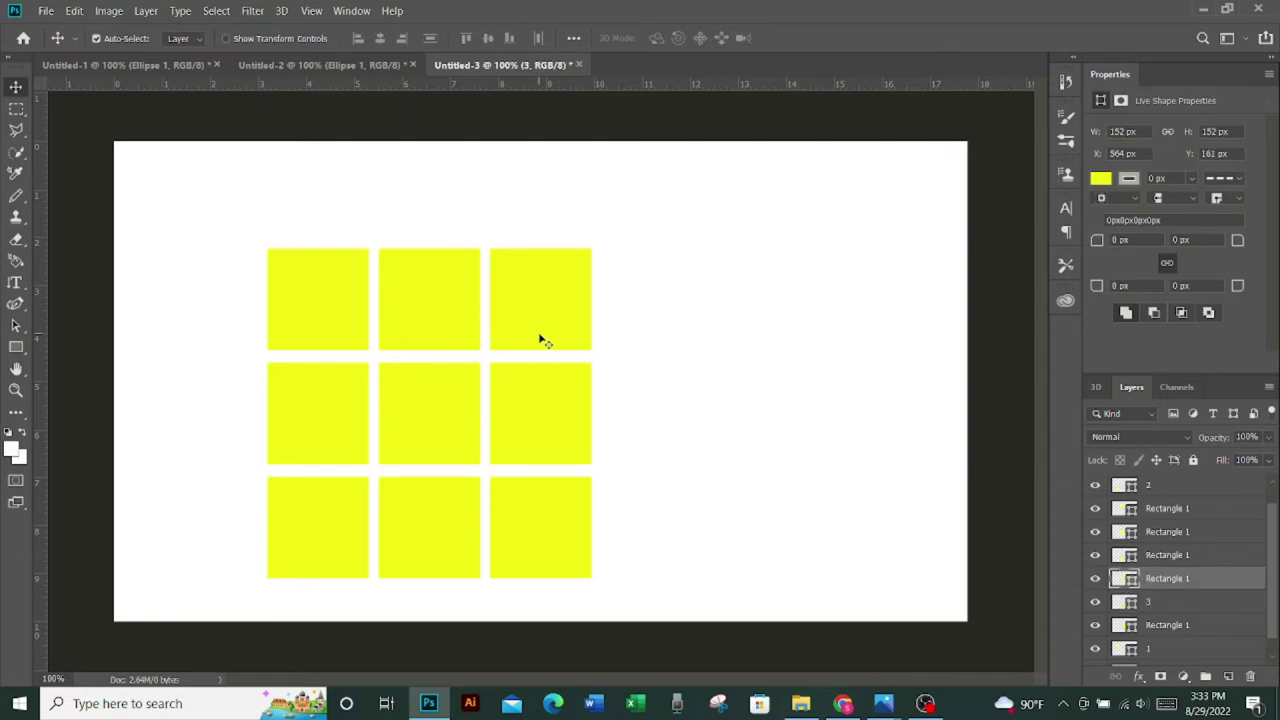
pyautogui.doubleClick(1160, 578)
pyautogui.write('4')
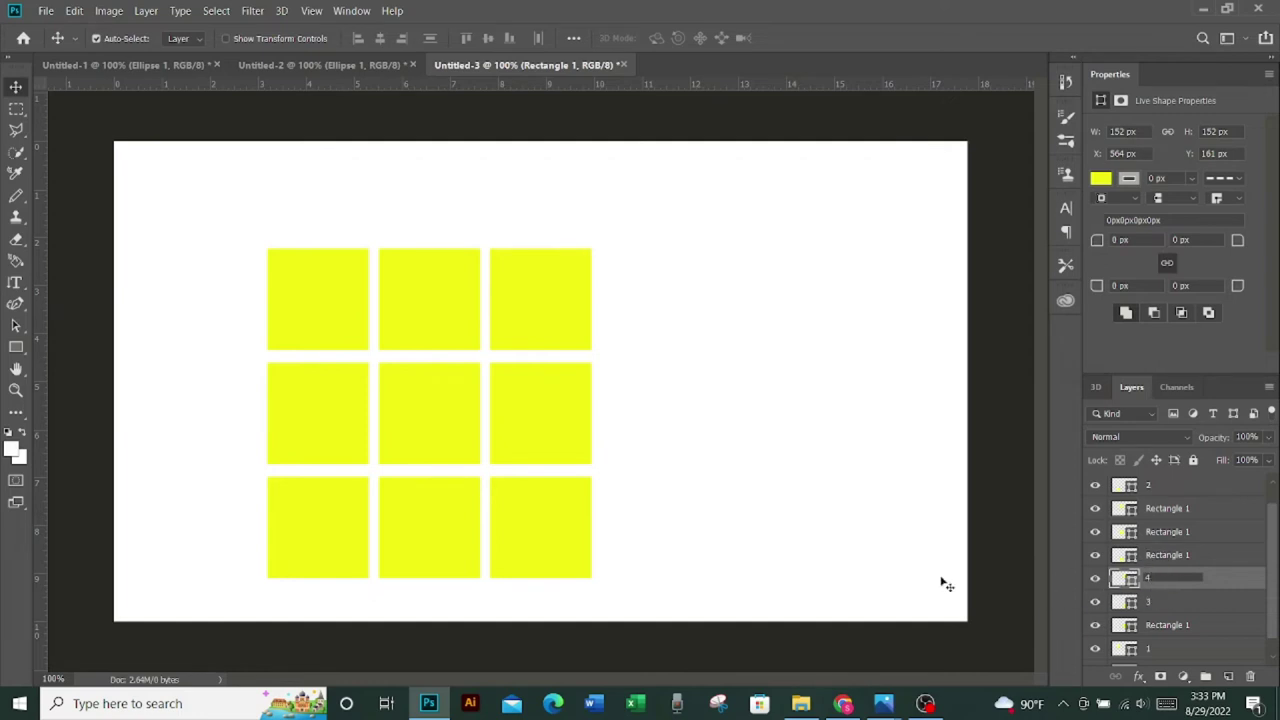
pyautogui.press('Return')
pyautogui.click(447, 430)
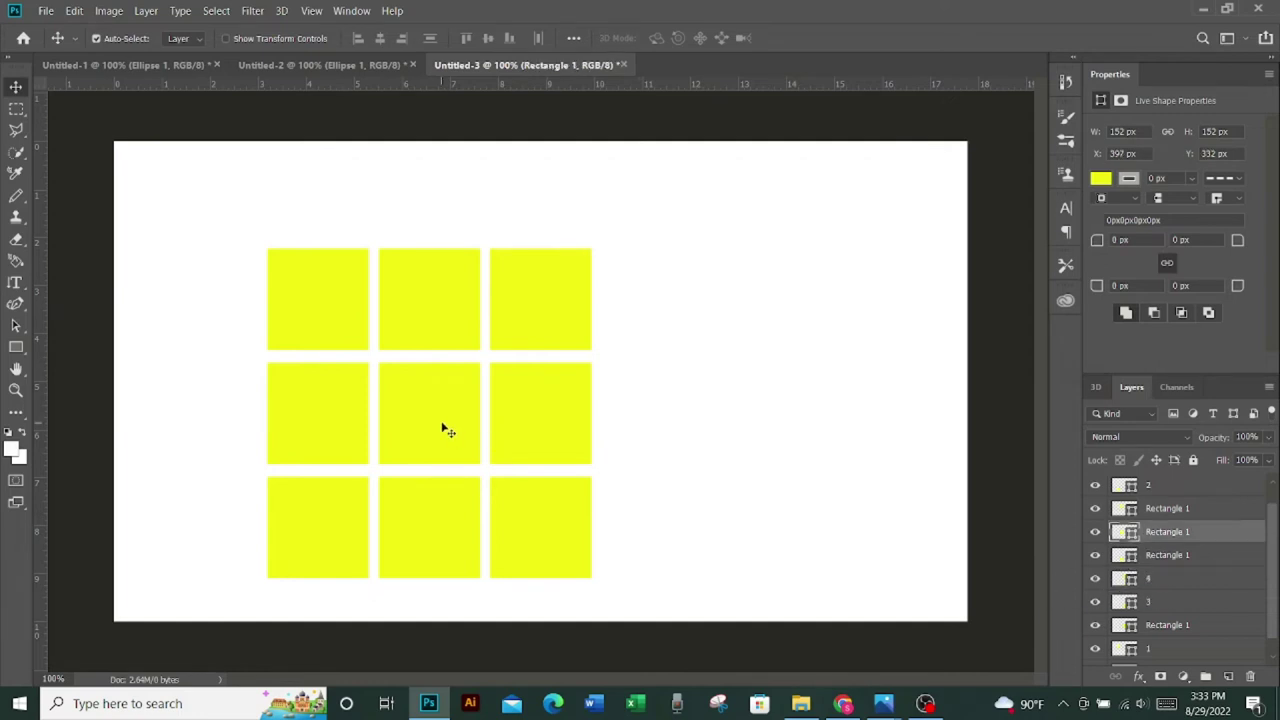
pyautogui.doubleClick(1162, 533)
pyautogui.write('5')
pyautogui.click(1189, 652)
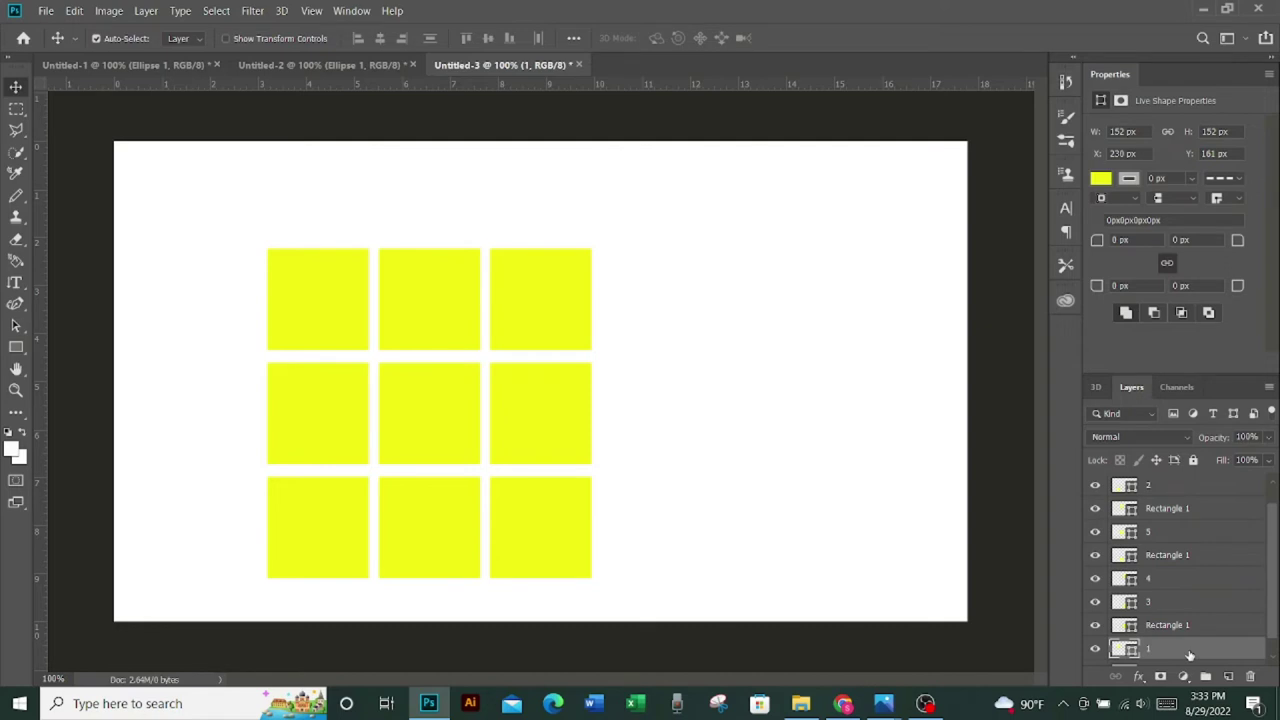
# Step: Merge square layers 1–5 into one shape layer 2 and move it to the top
pyautogui.keyDown('ctrl'); pyautogui.click(1185, 601); pyautogui.keyUp('ctrl')
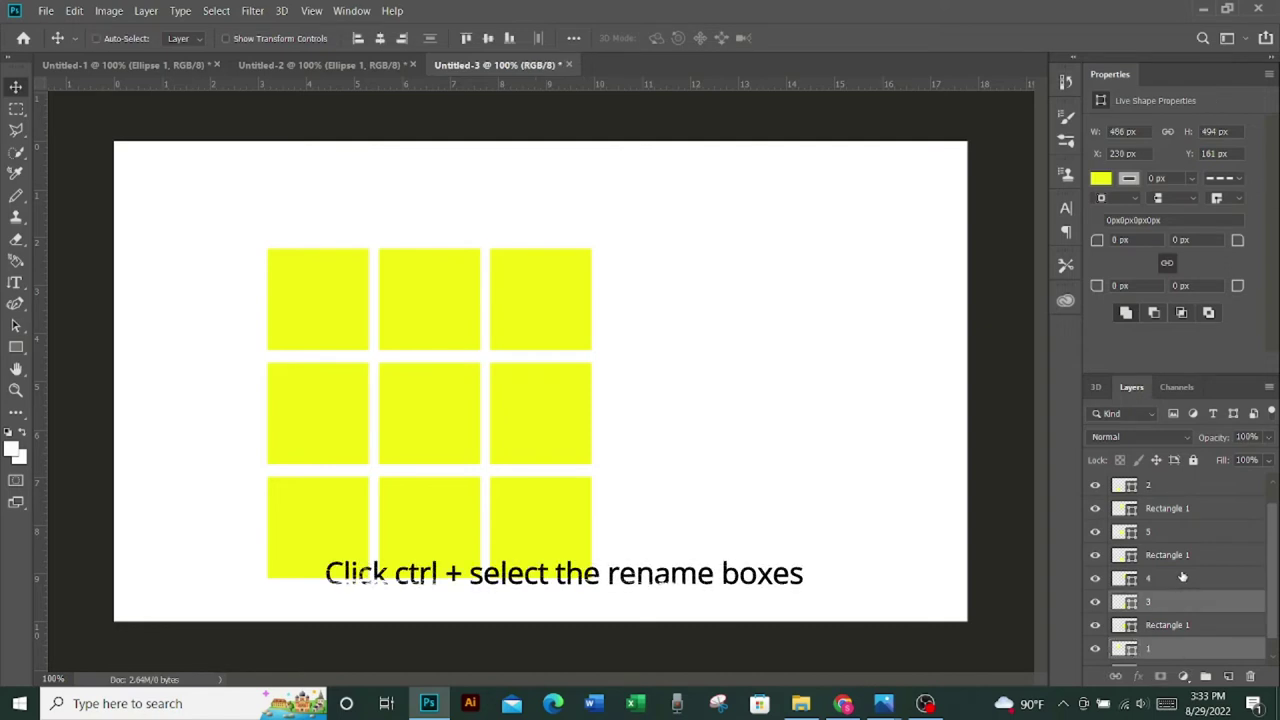
pyautogui.keyDown('ctrl'); pyautogui.click(1182, 577); pyautogui.keyUp('ctrl')
pyautogui.keyDown('ctrl'); pyautogui.click(1182, 533); pyautogui.keyUp('ctrl')
pyautogui.keyDown('ctrl'); pyautogui.click(1186, 486); pyautogui.keyUp('ctrl')
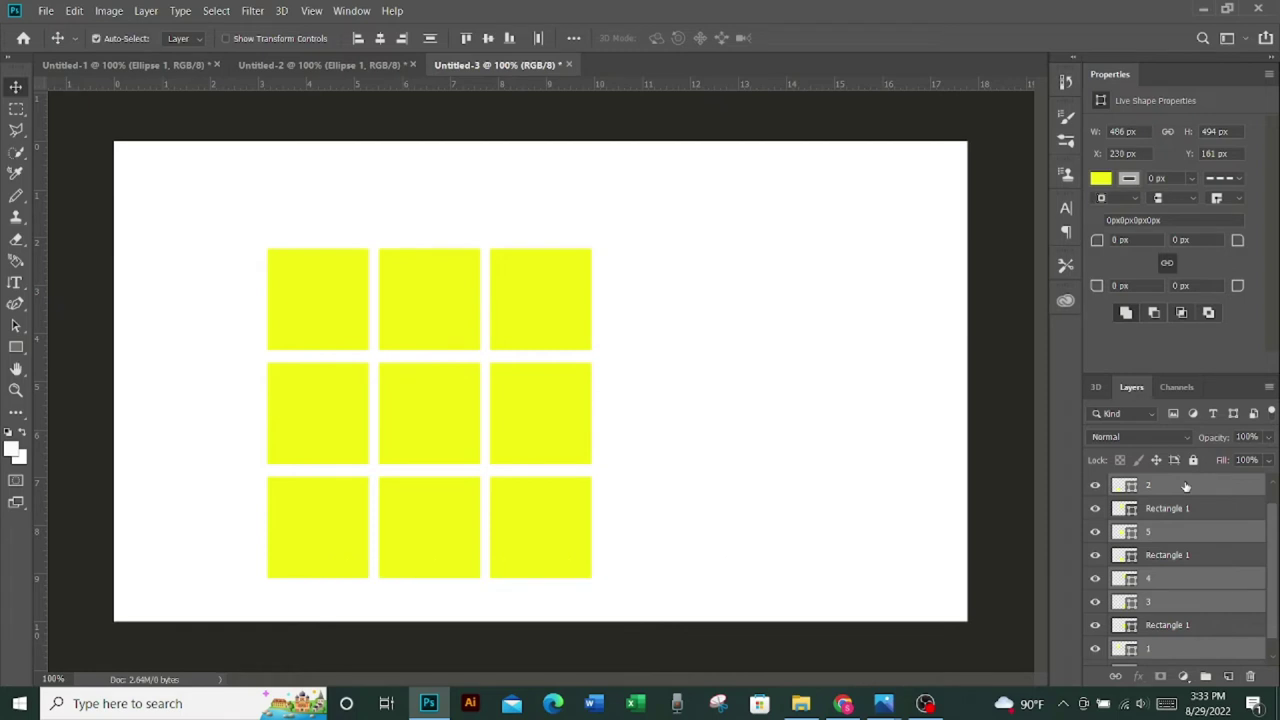
pyautogui.rightClick(1186, 486)
pyautogui.click(1012, 482)
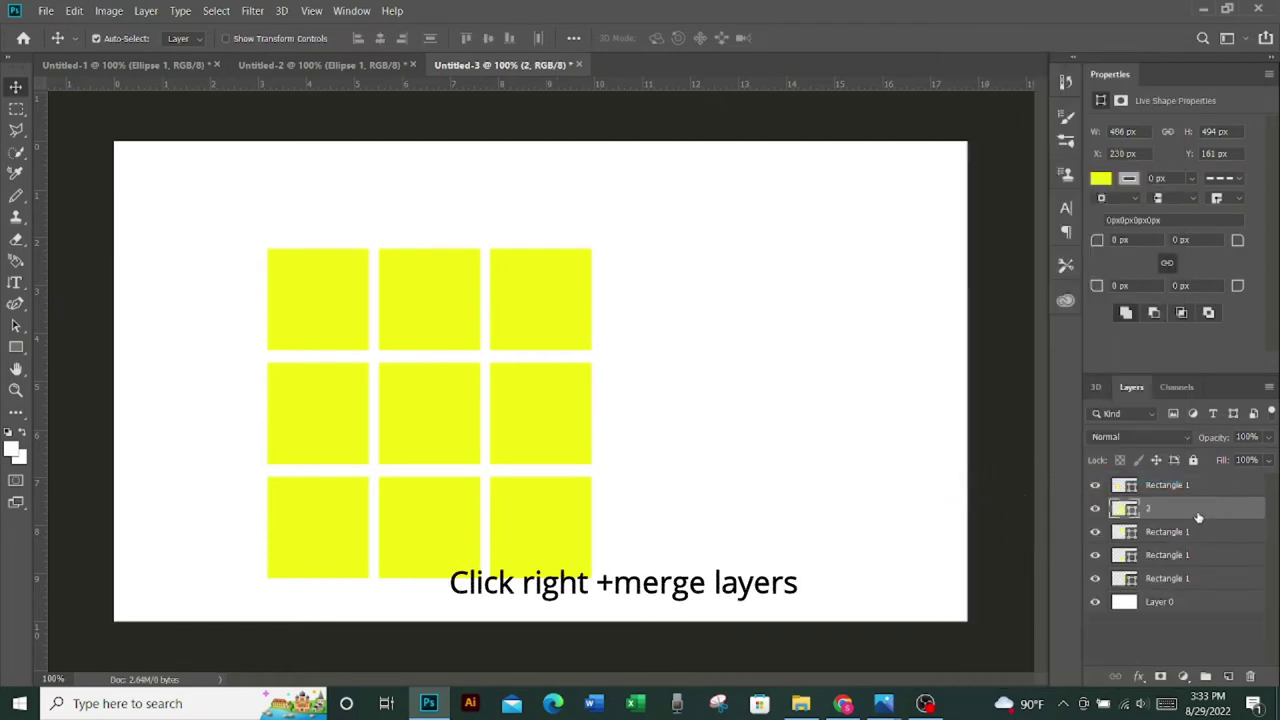
pyautogui.moveTo(1198, 516); pyautogui.dragTo(1200, 488)
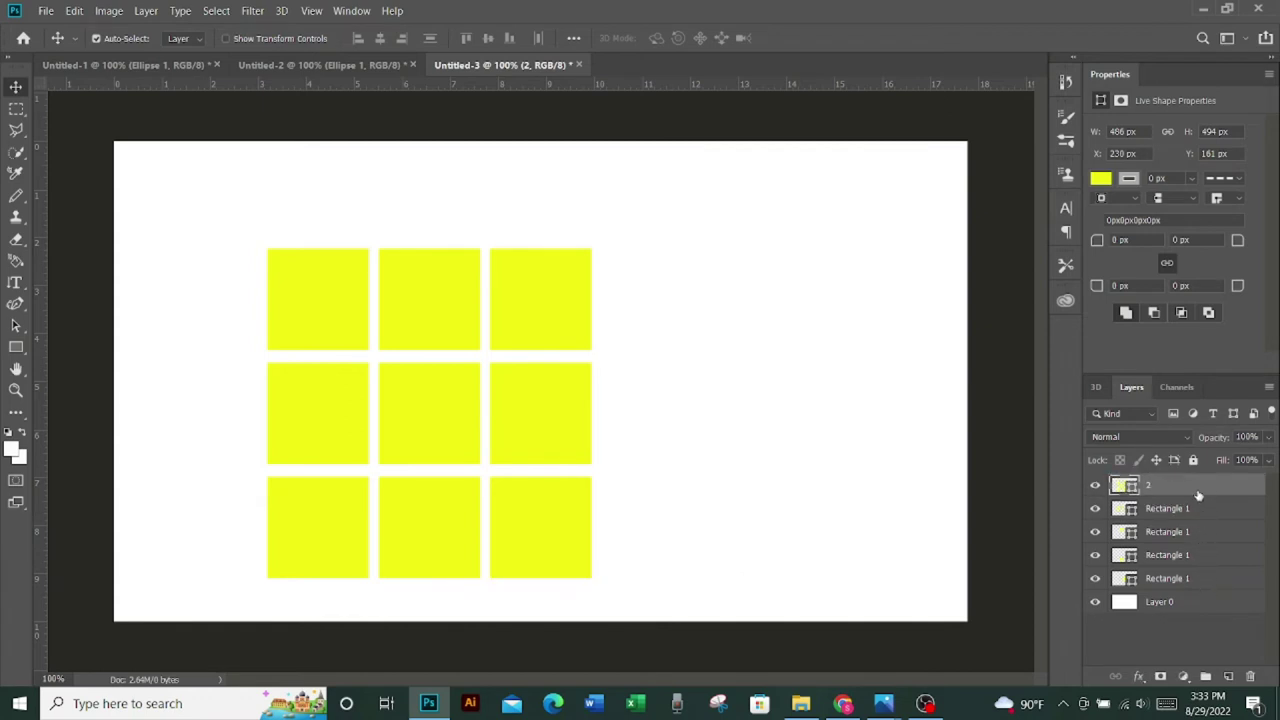
# Step: Move the whole nine-square grid to the canvas centre at X 640 px, Y 360 px
pyautogui.keyDown('shift'); pyautogui.click(1203, 580); pyautogui.keyUp('shift')
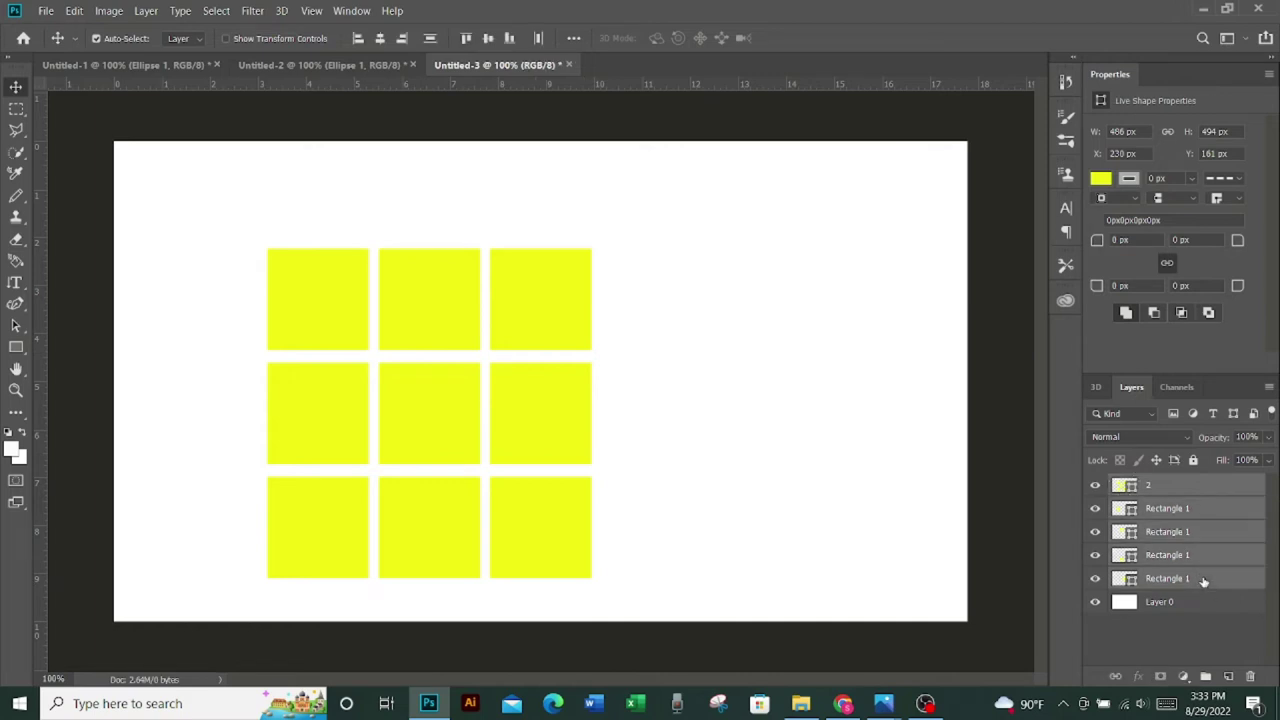
pyautogui.hotkey('ctrl', 't')
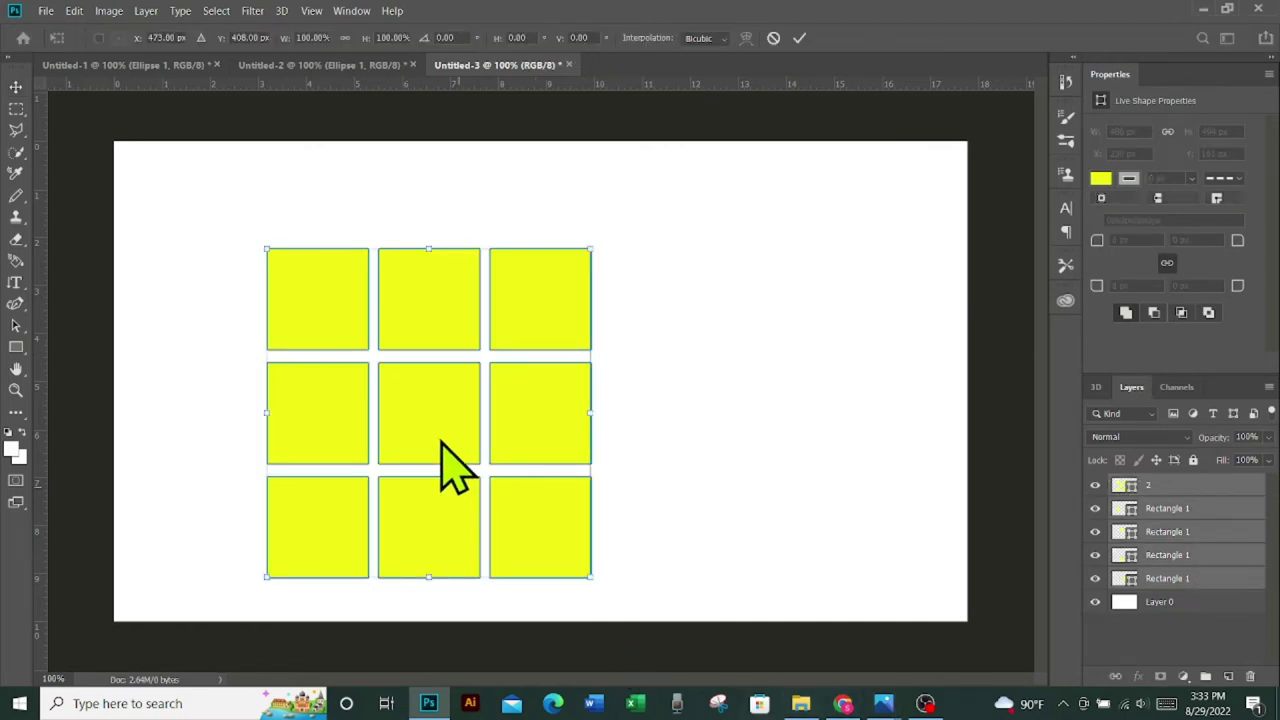
pyautogui.moveTo(447, 440); pyautogui.dragTo(540, 425)
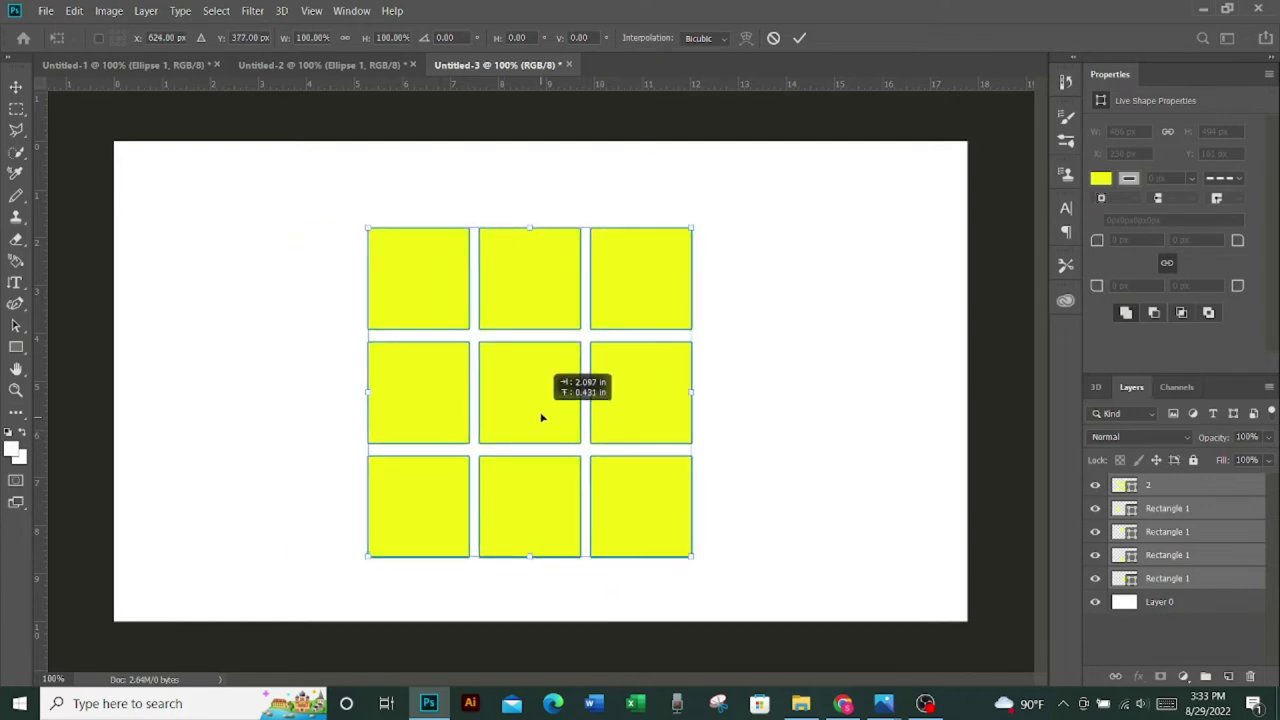
pyautogui.moveTo(540, 425); pyautogui.dragTo(588, 430)
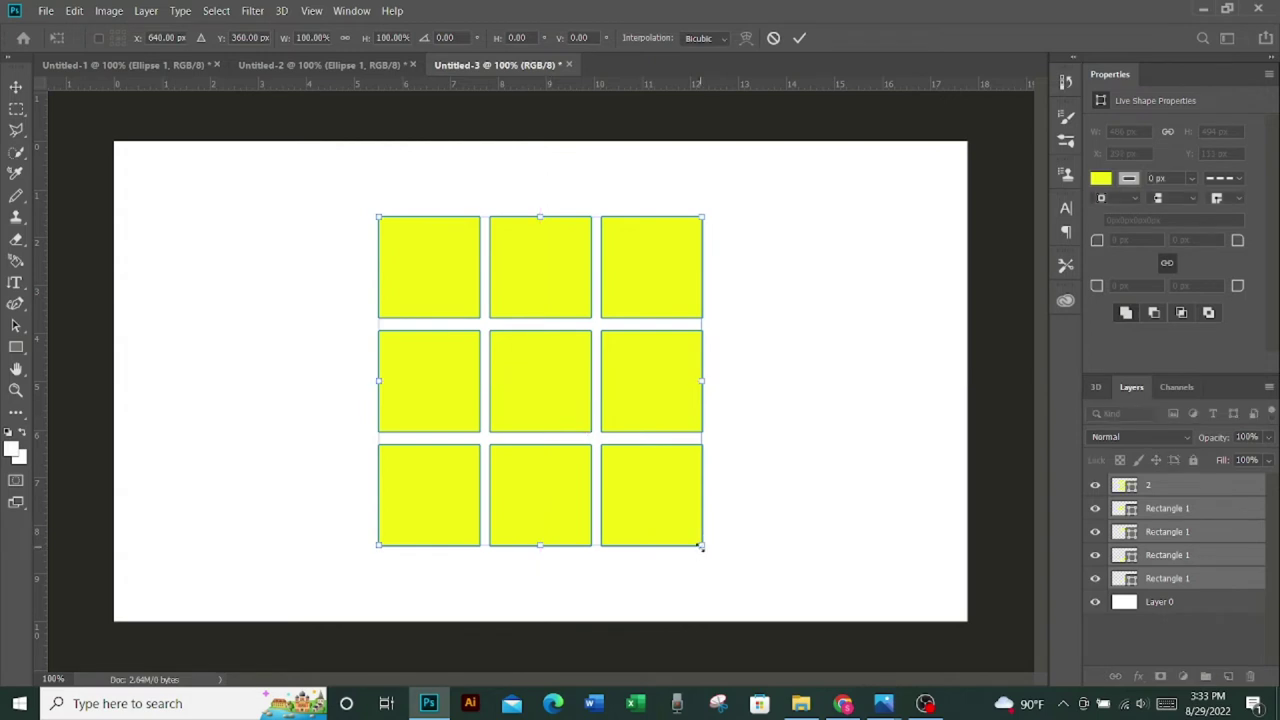
pyautogui.click(800, 39)
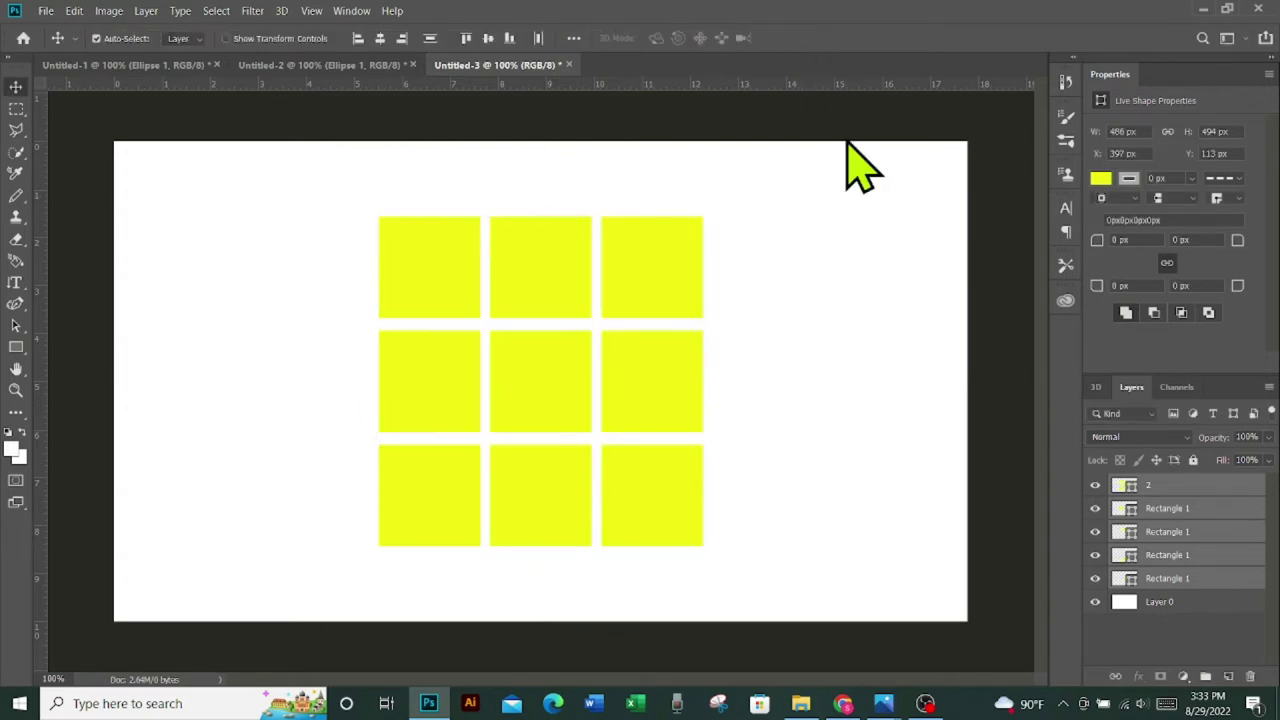
pyautogui.click(1164, 484)
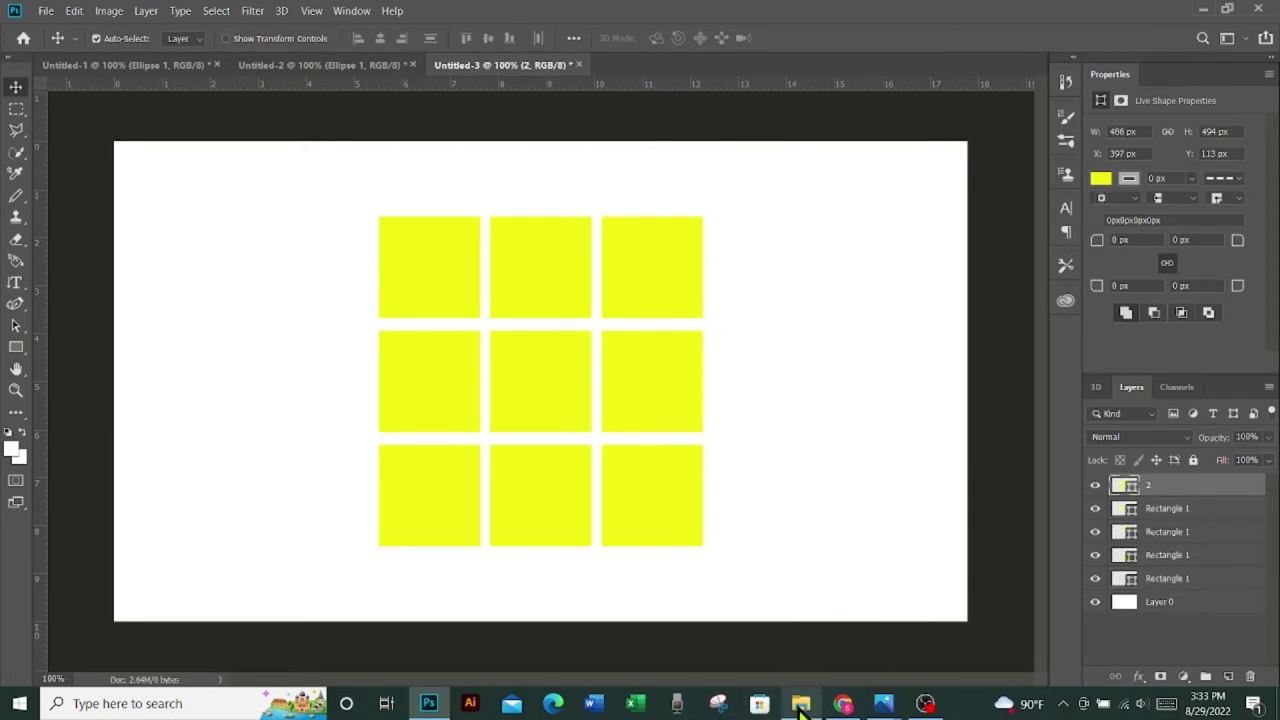
# Step: Drag the New Happy Cute Baby Wallpaper Gallery (10) photo from File Explorer onto the Photoshop canvas
pyautogui.moveTo(800, 703)
pyautogui.click(808, 640)
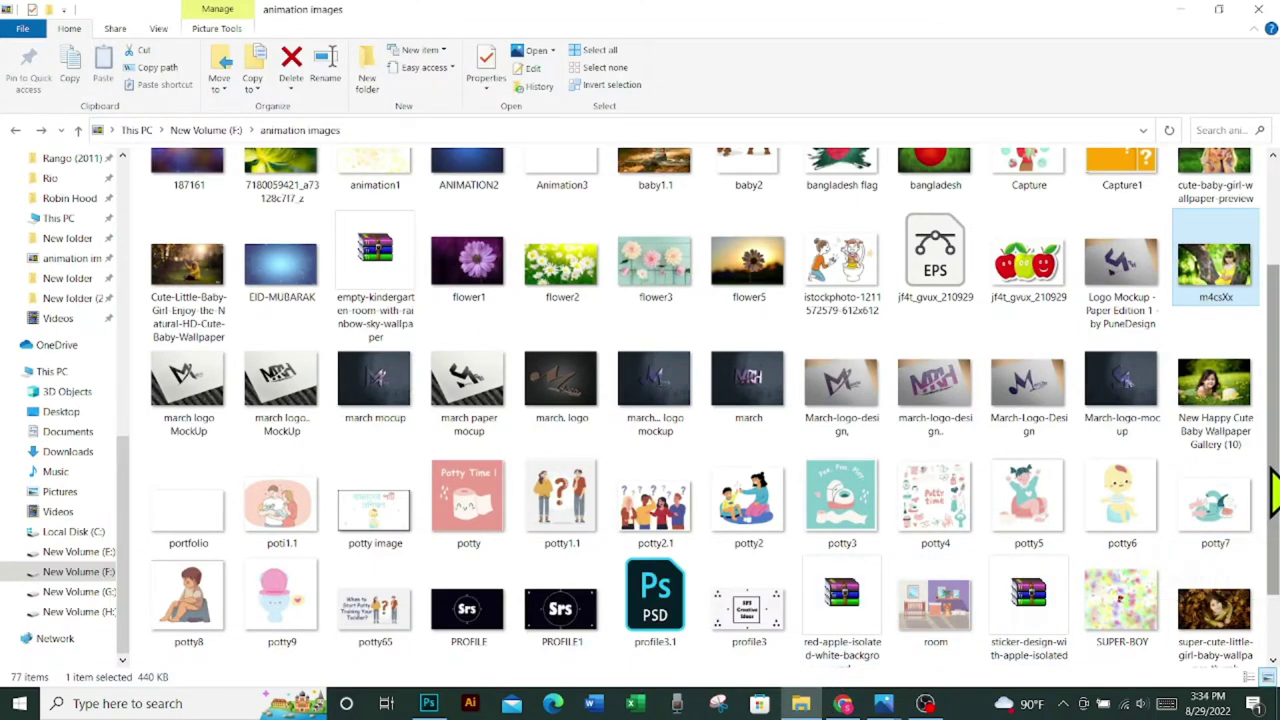
pyautogui.moveTo(1273, 495); pyautogui.dragTo(1273, 480)
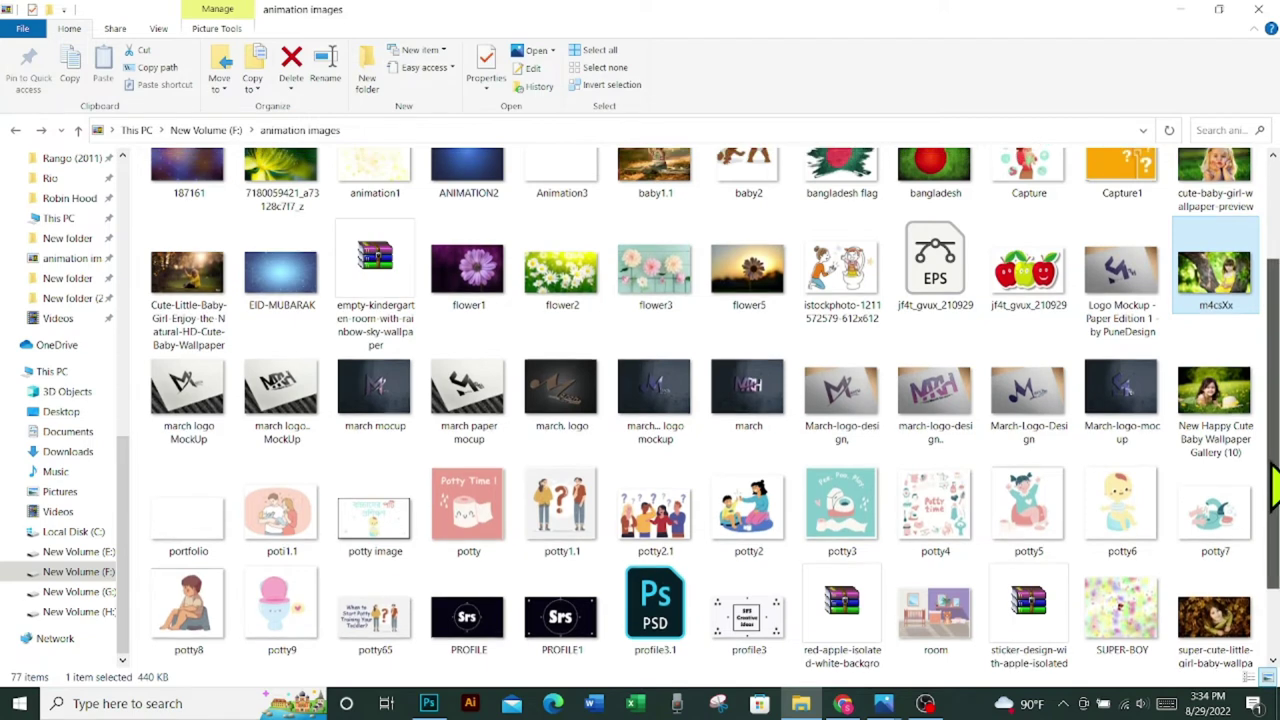
pyautogui.doubleClick(1225, 418)
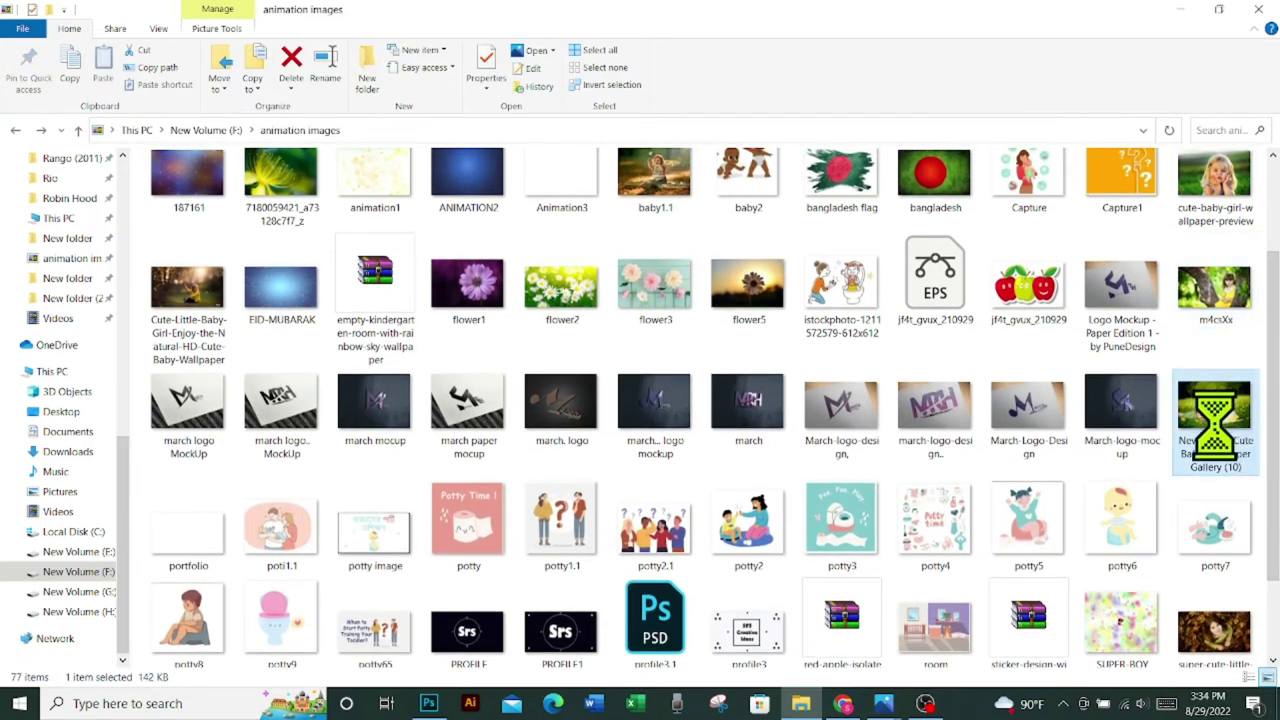
pyautogui.moveTo(1217, 423); pyautogui.dragTo(512, 672)
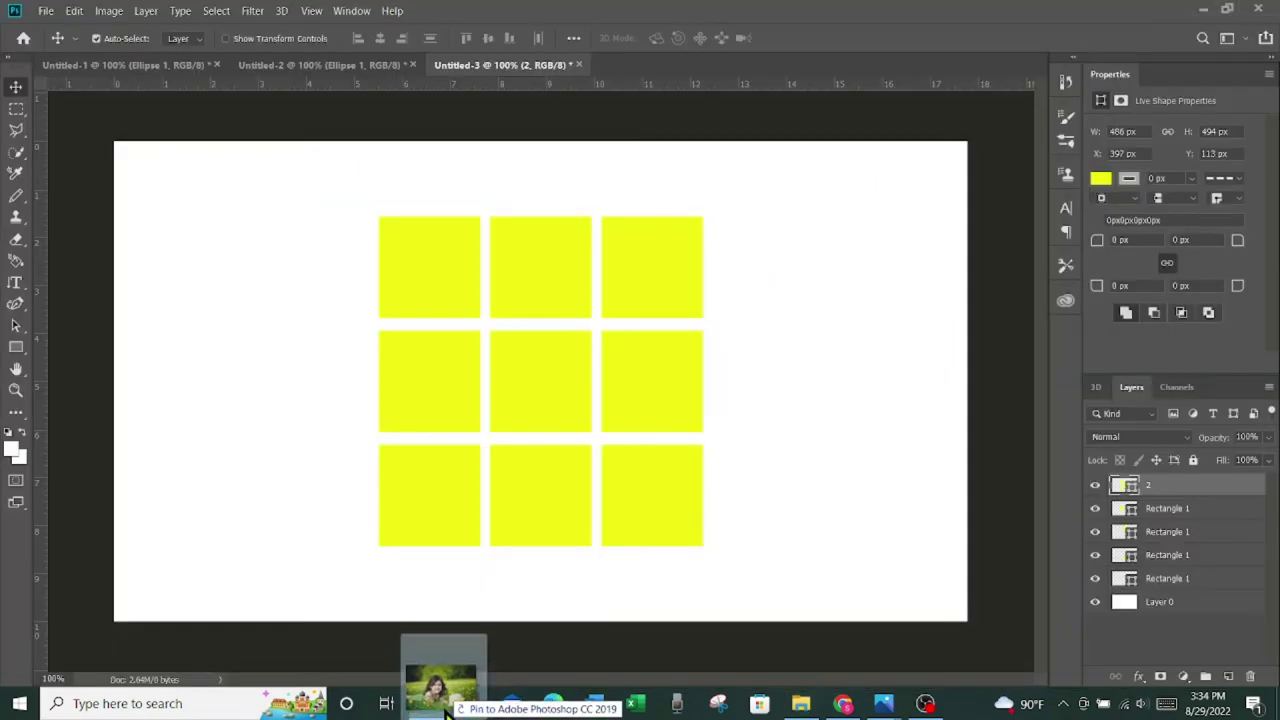
pyautogui.moveTo(512, 672); pyautogui.dragTo(565, 440)
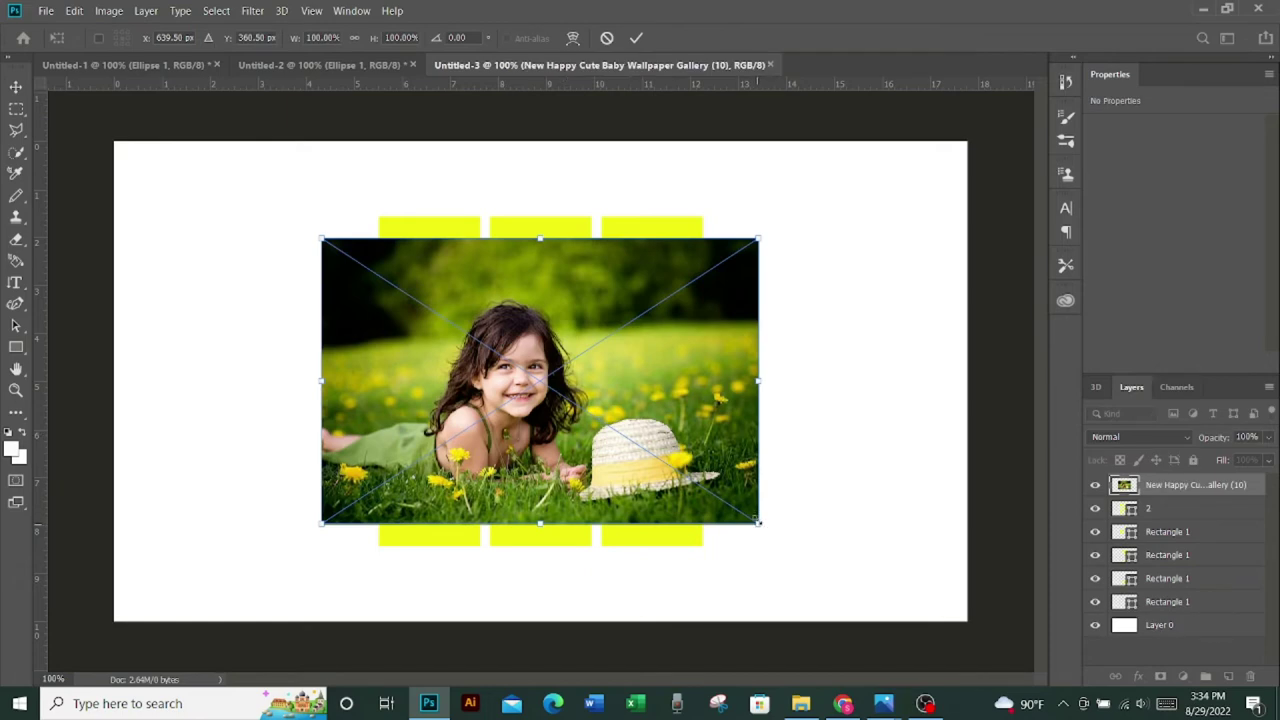
# Step: Enlarge the placed photo to cover the grid and commit its position
pyautogui.moveTo(758, 521); pyautogui.dragTo(858, 628)
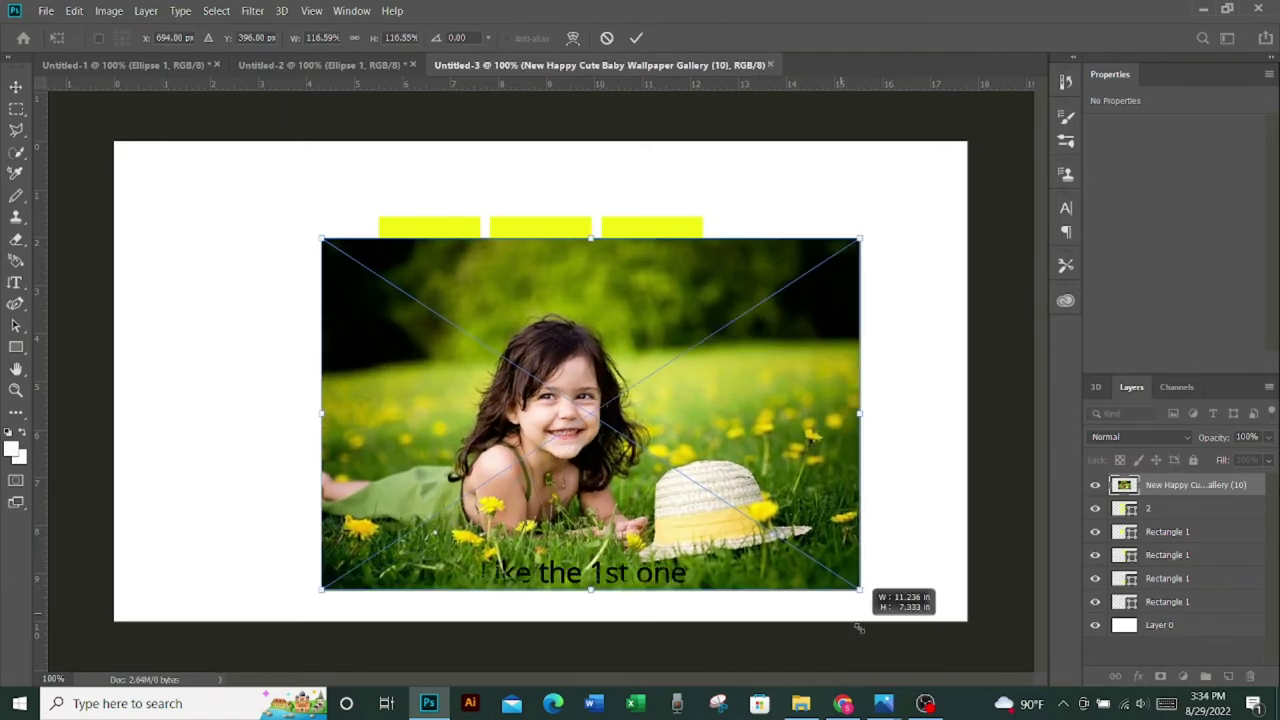
pyautogui.moveTo(727, 415); pyautogui.dragTo(733, 396)
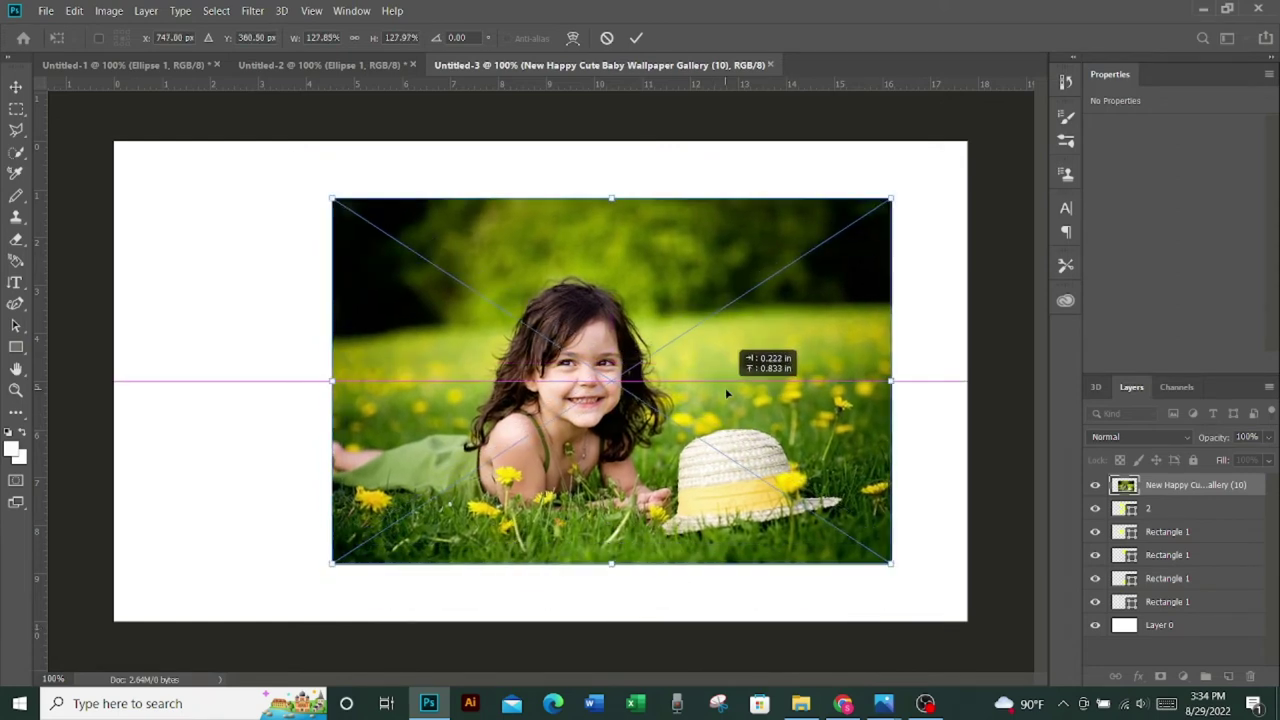
pyautogui.press('Right')
pyautogui.press('Right')
pyautogui.press('Right')
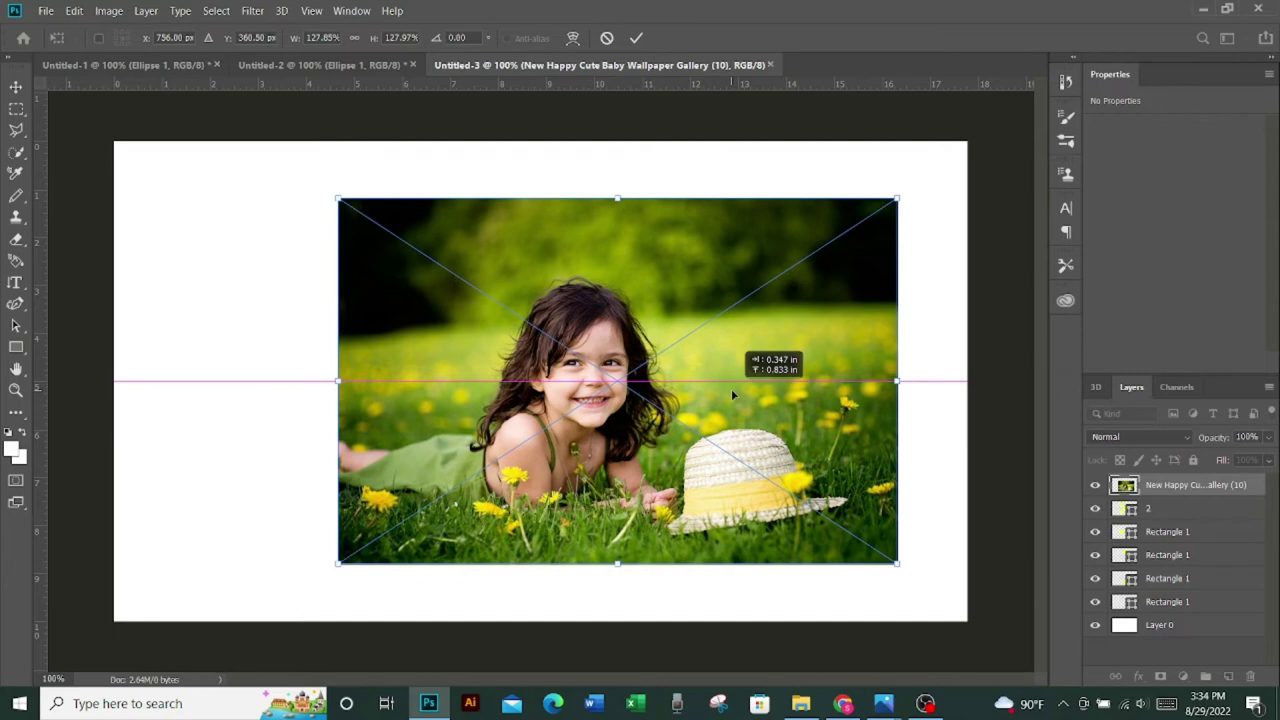
pyautogui.click(640, 40)
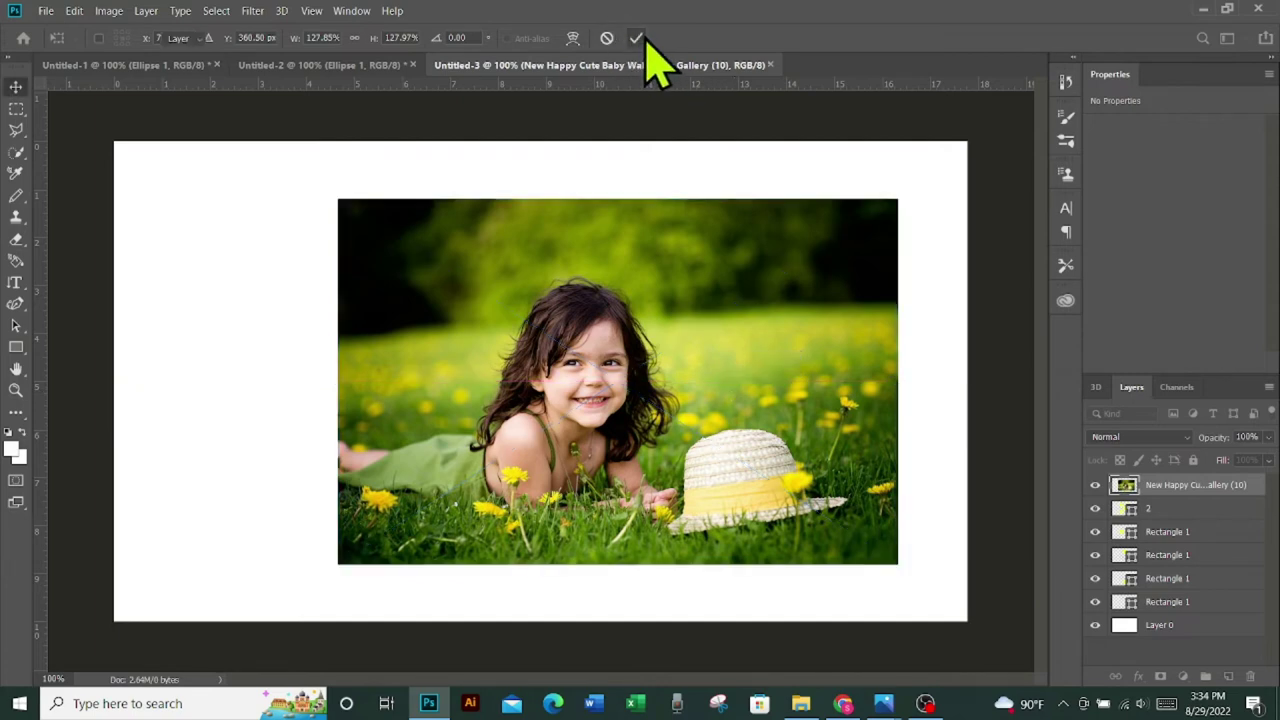
# Step: Clip the photo to layer 2 and centre the child's face in the middle square
pyautogui.rightClick(1241, 487)
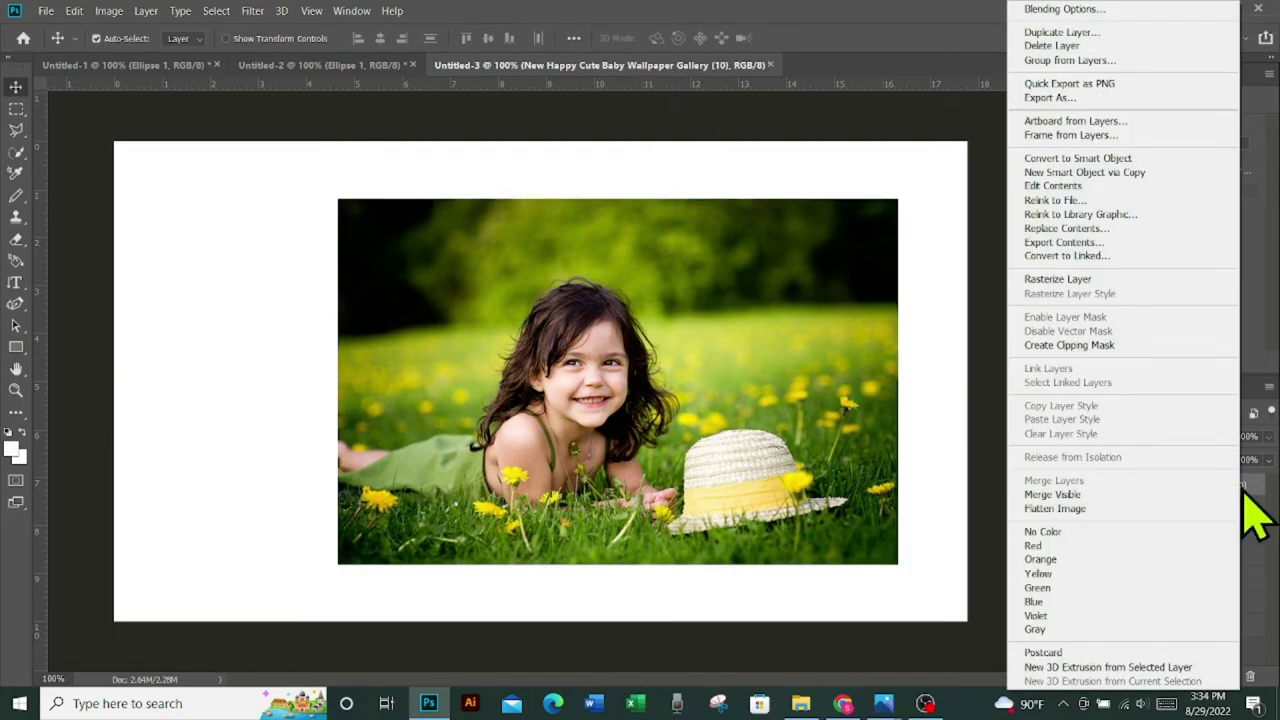
pyautogui.click(1090, 346)
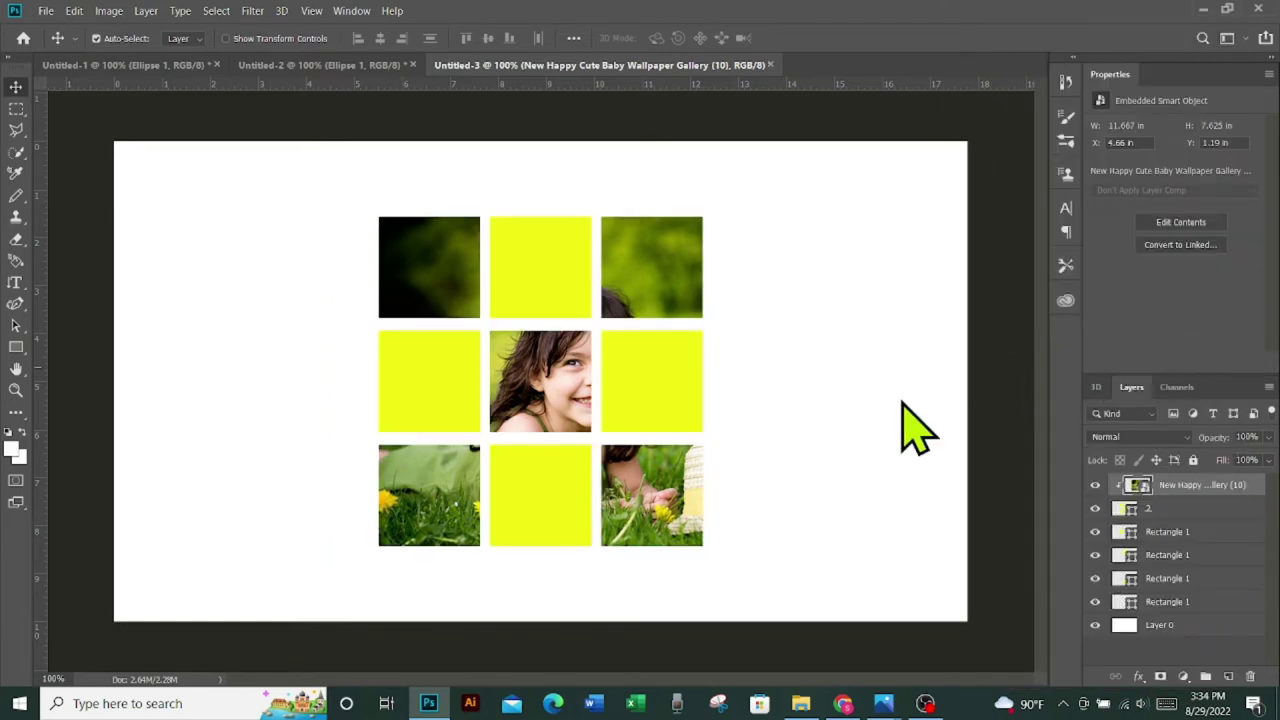
pyautogui.moveTo(553, 378); pyautogui.dragTo(550, 324)
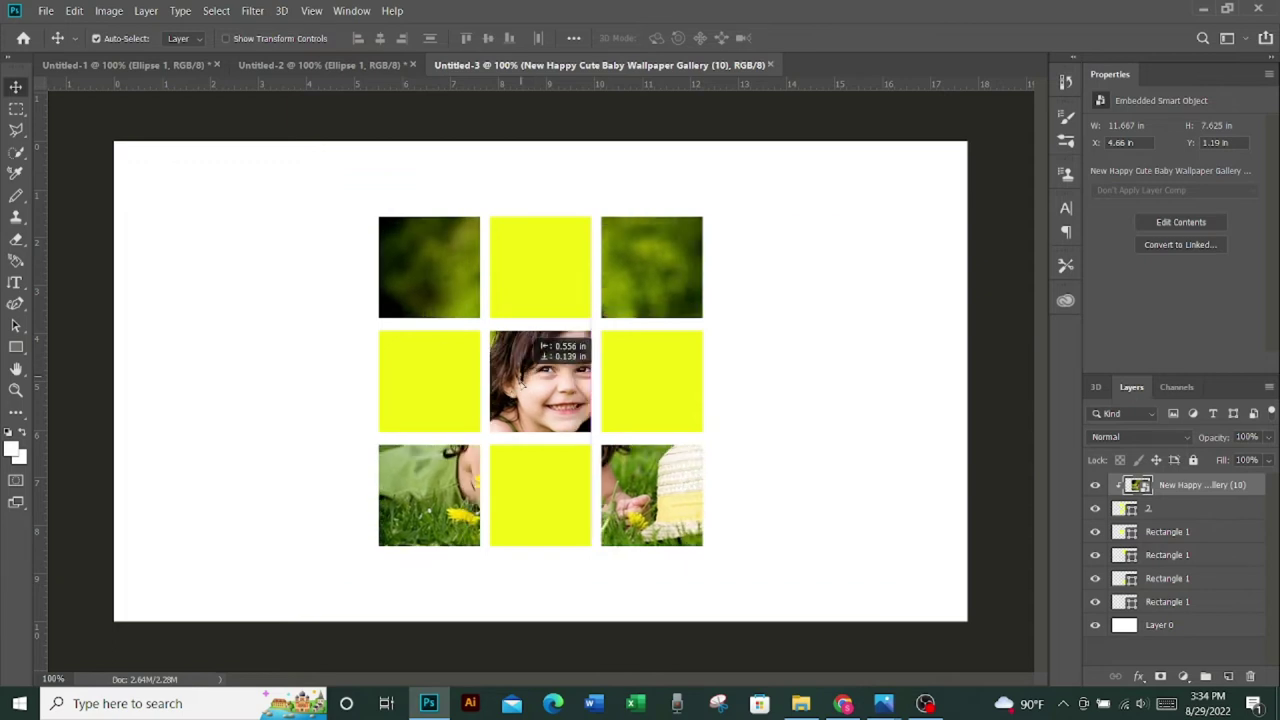
pyautogui.moveTo(538, 367); pyautogui.dragTo(520, 383)
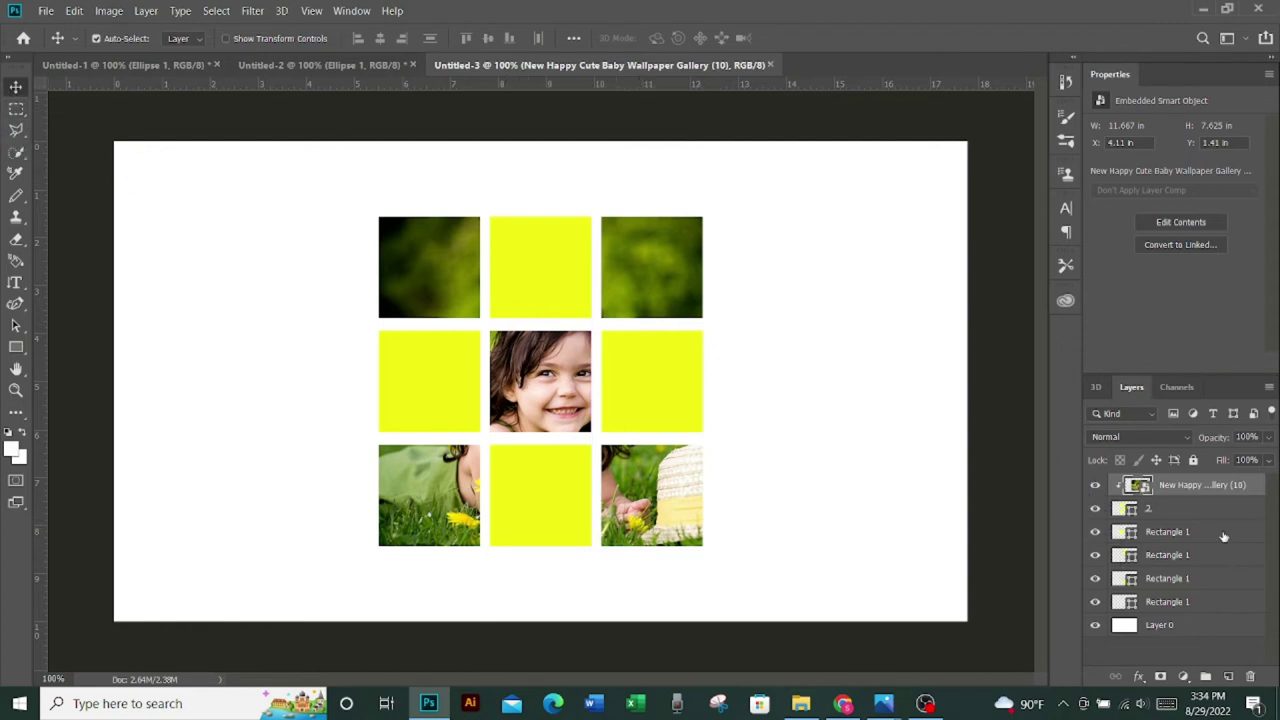
# Step: Fill the middle-left square with an olive green sampled from the photo
pyautogui.click(1140, 536)
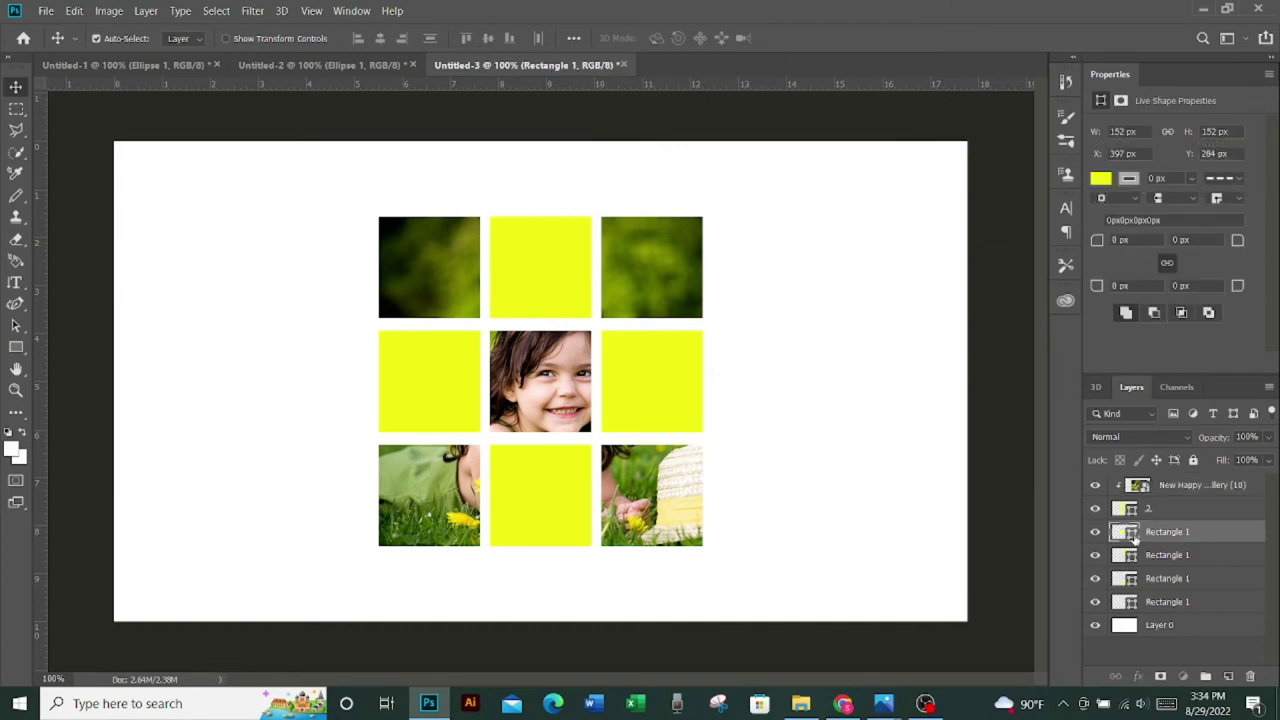
pyautogui.doubleClick(1130, 534)
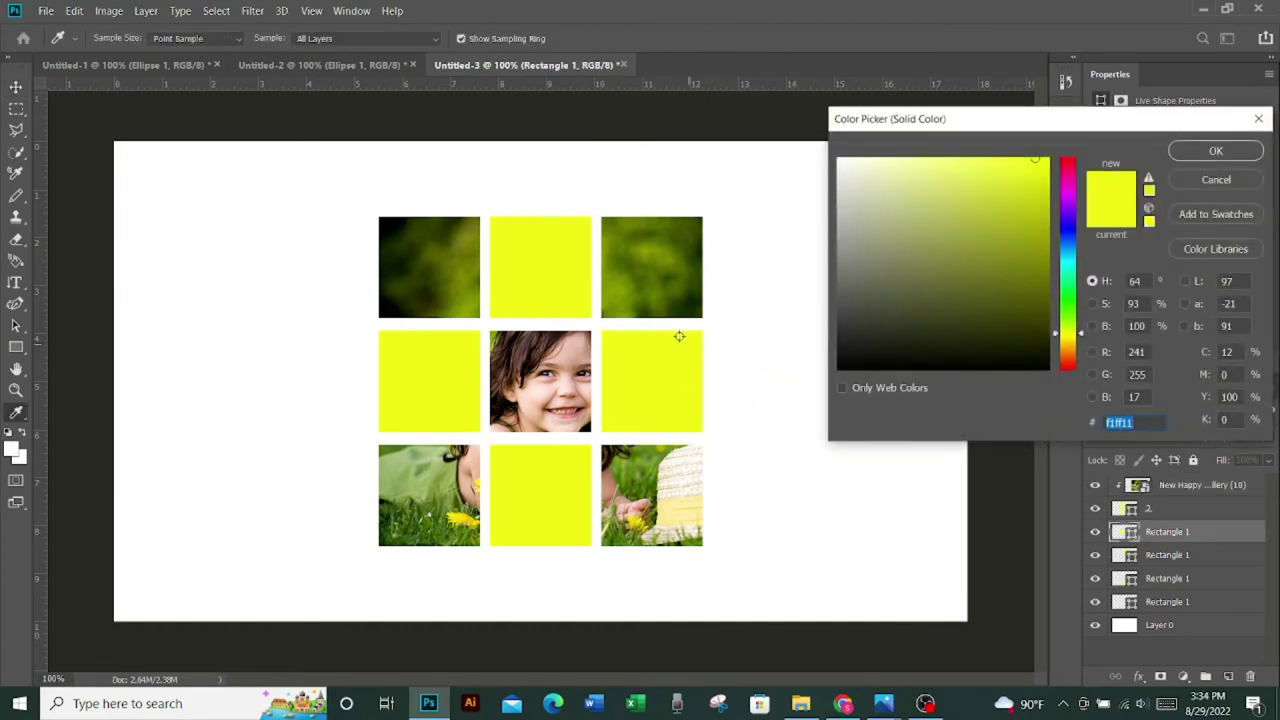
pyautogui.click(656, 291)
pyautogui.click(642, 258)
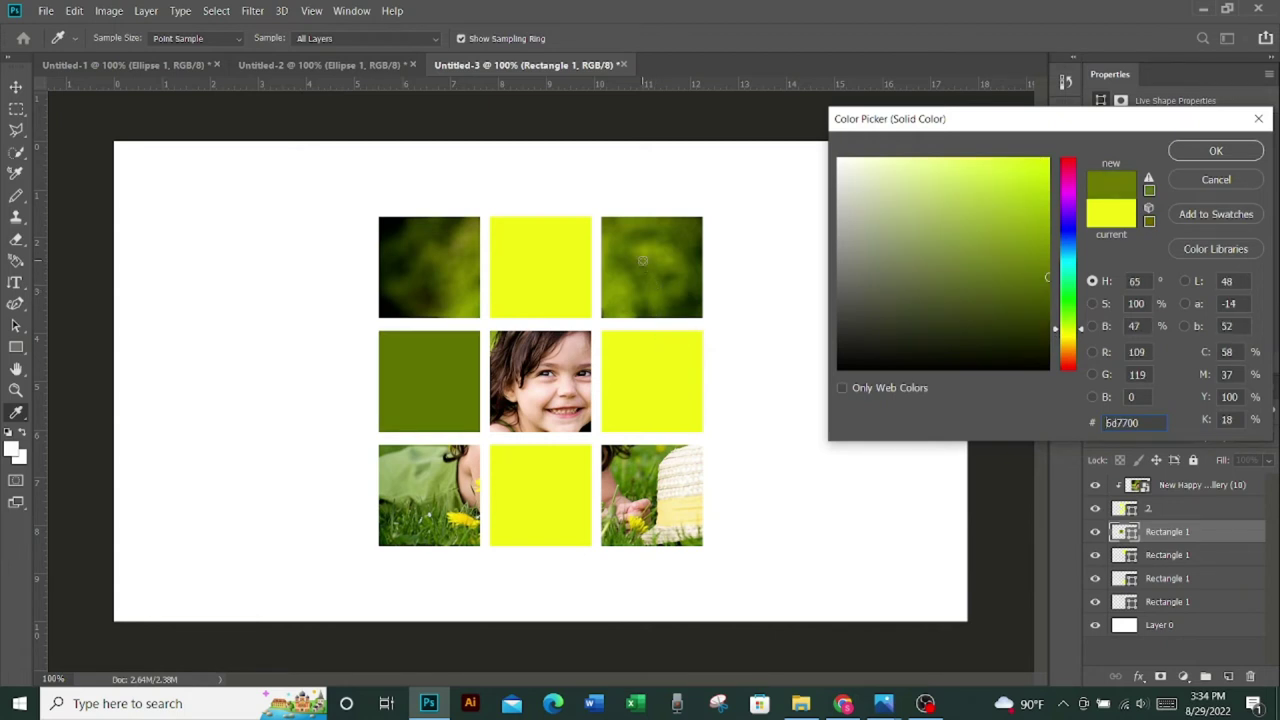
pyautogui.click(642, 258)
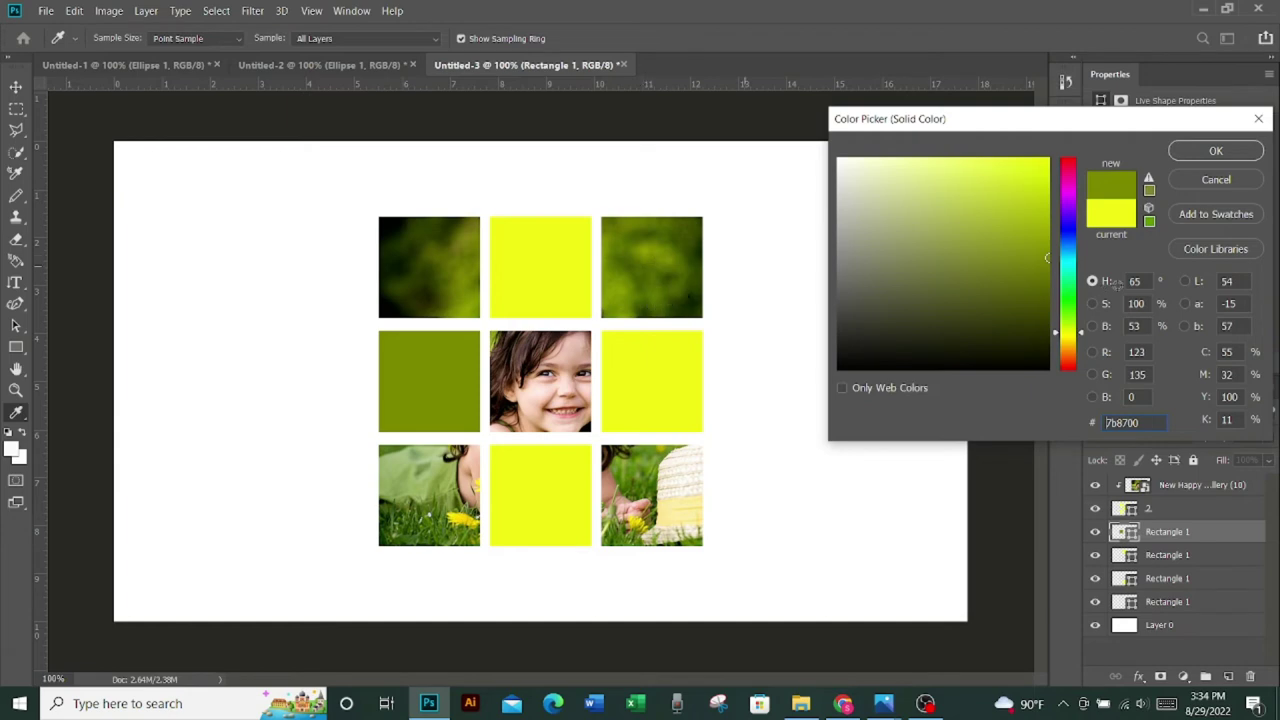
pyautogui.click(1228, 152)
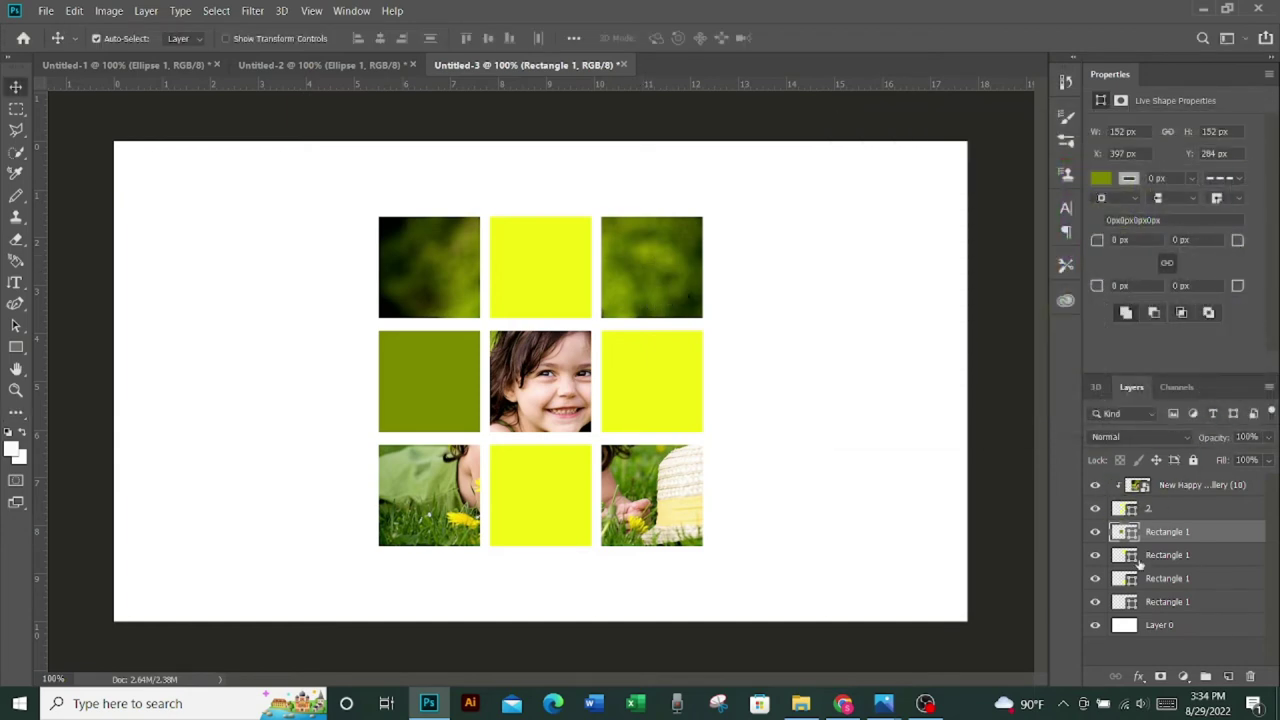
# Step: Fill the next square with a green sampled from the photo
pyautogui.doubleClick(1127, 555)
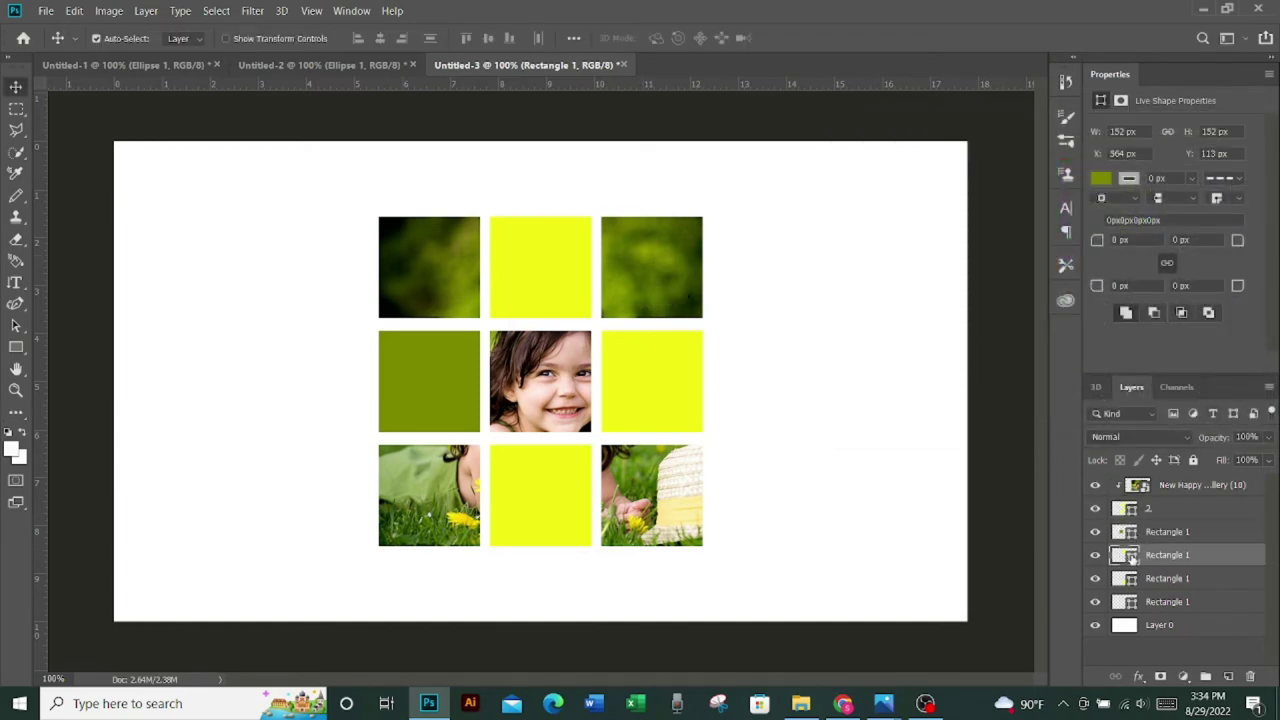
pyautogui.click(412, 388)
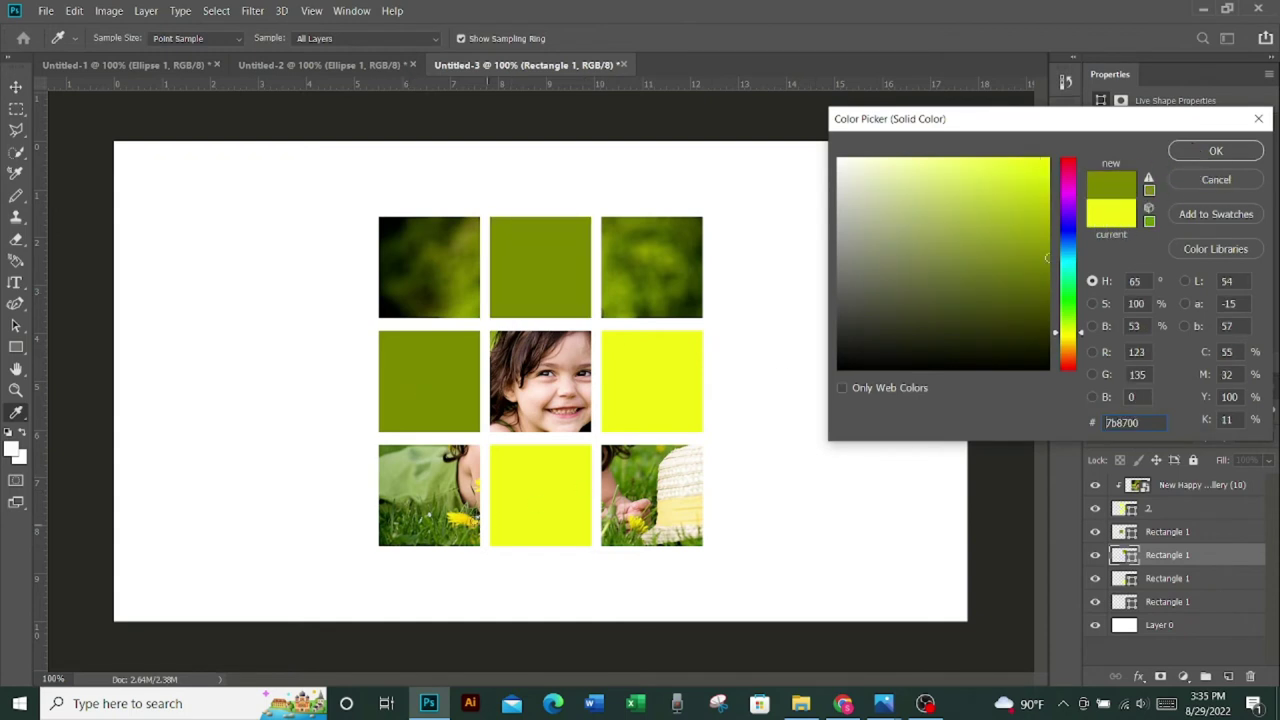
pyautogui.click(660, 500)
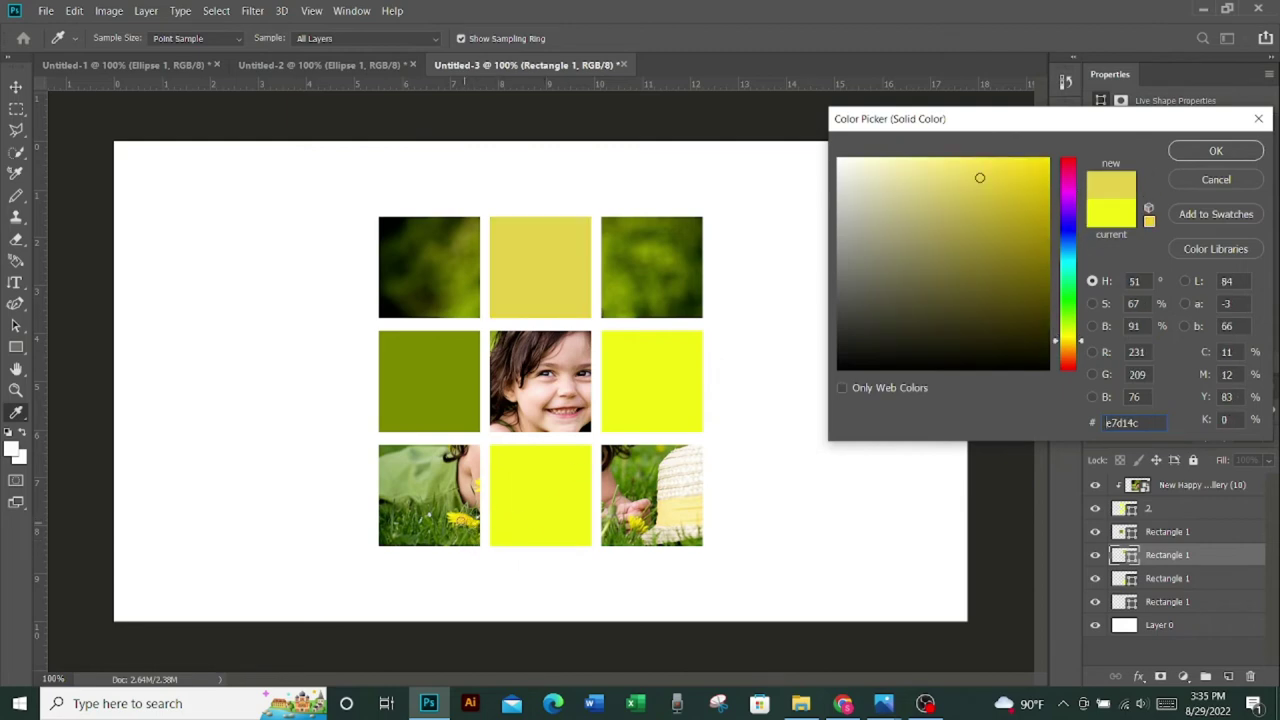
pyautogui.click(460, 520)
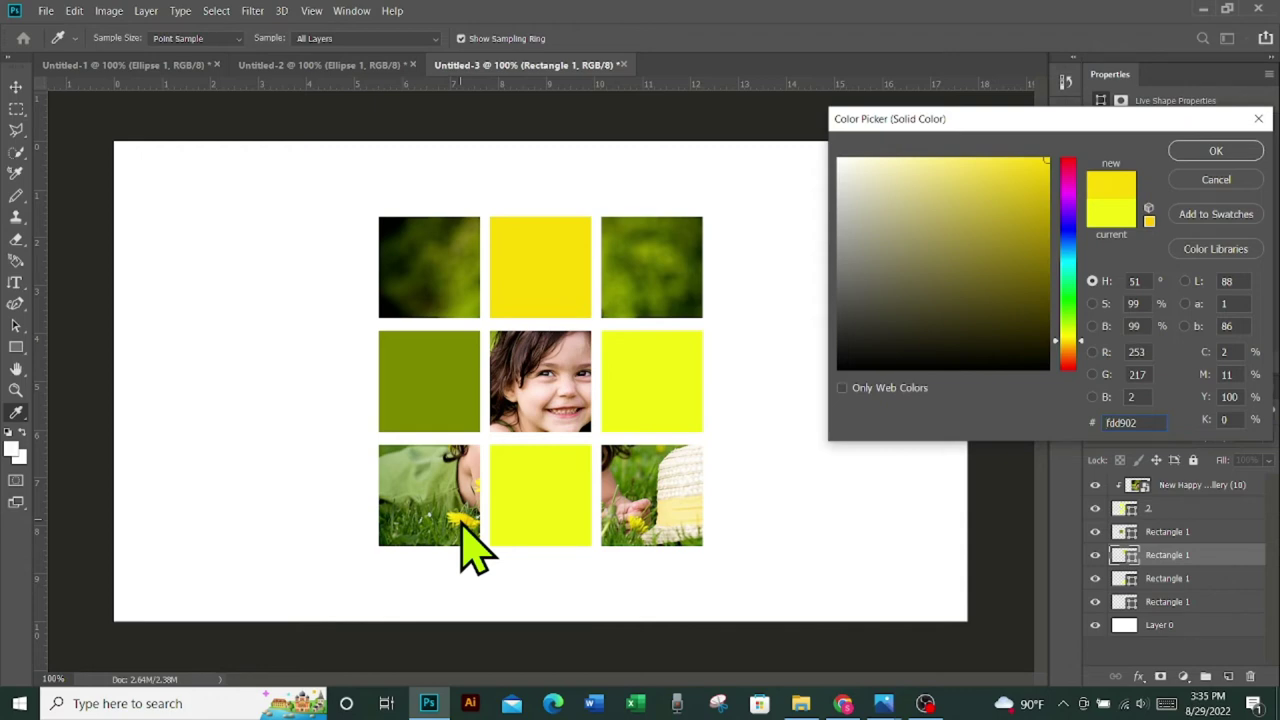
pyautogui.click(458, 516)
pyautogui.click(429, 516)
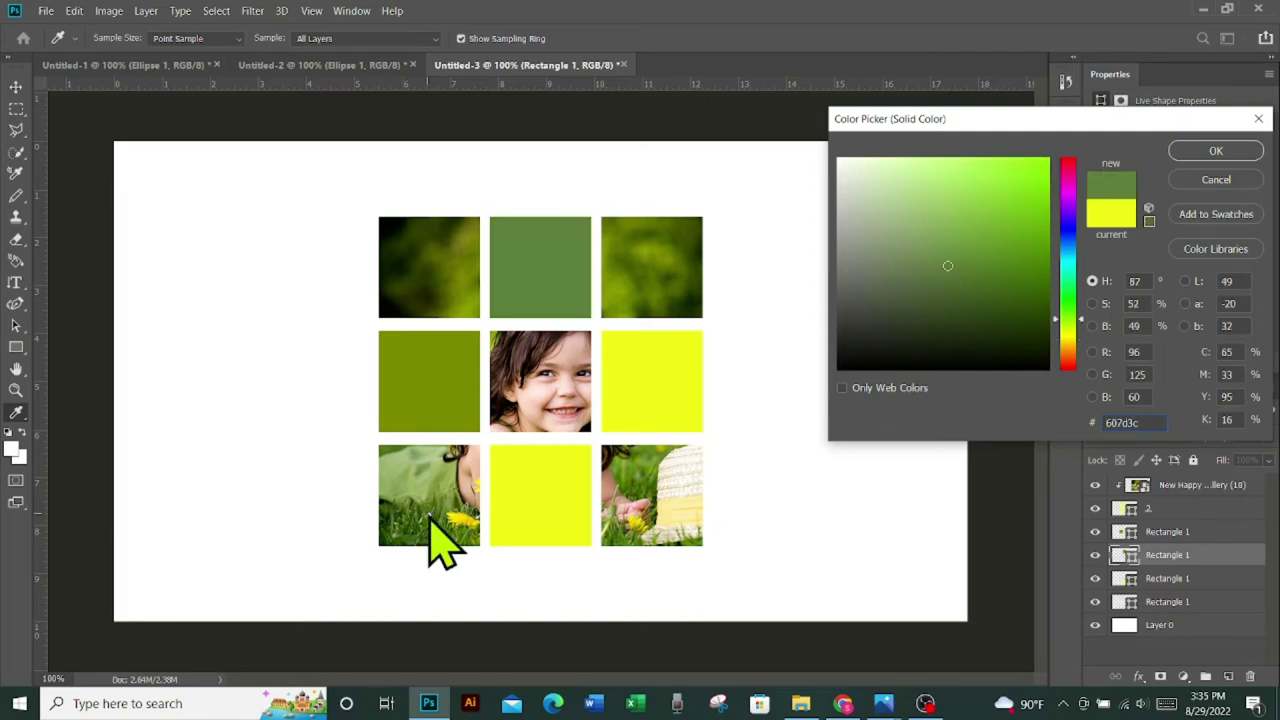
pyautogui.click(1196, 151)
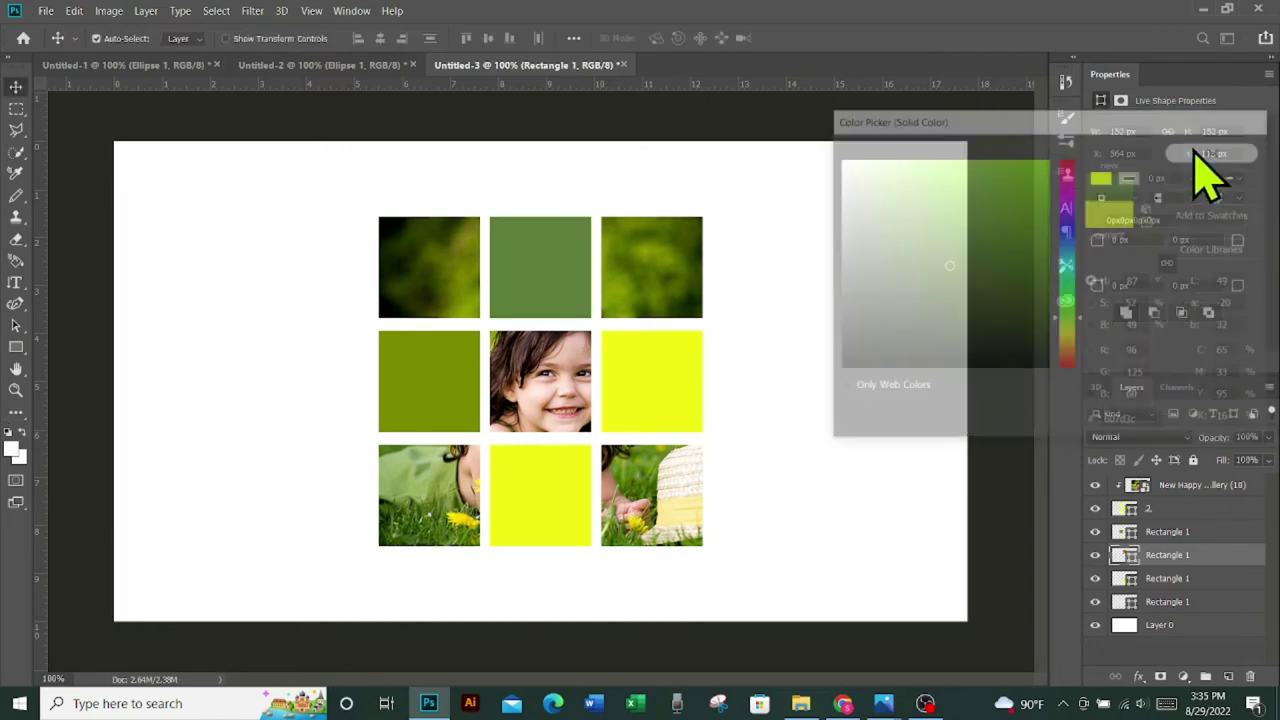
# Step: Fill the right-middle square with the olive and the bottom-middle square with the green
pyautogui.click(657, 400)
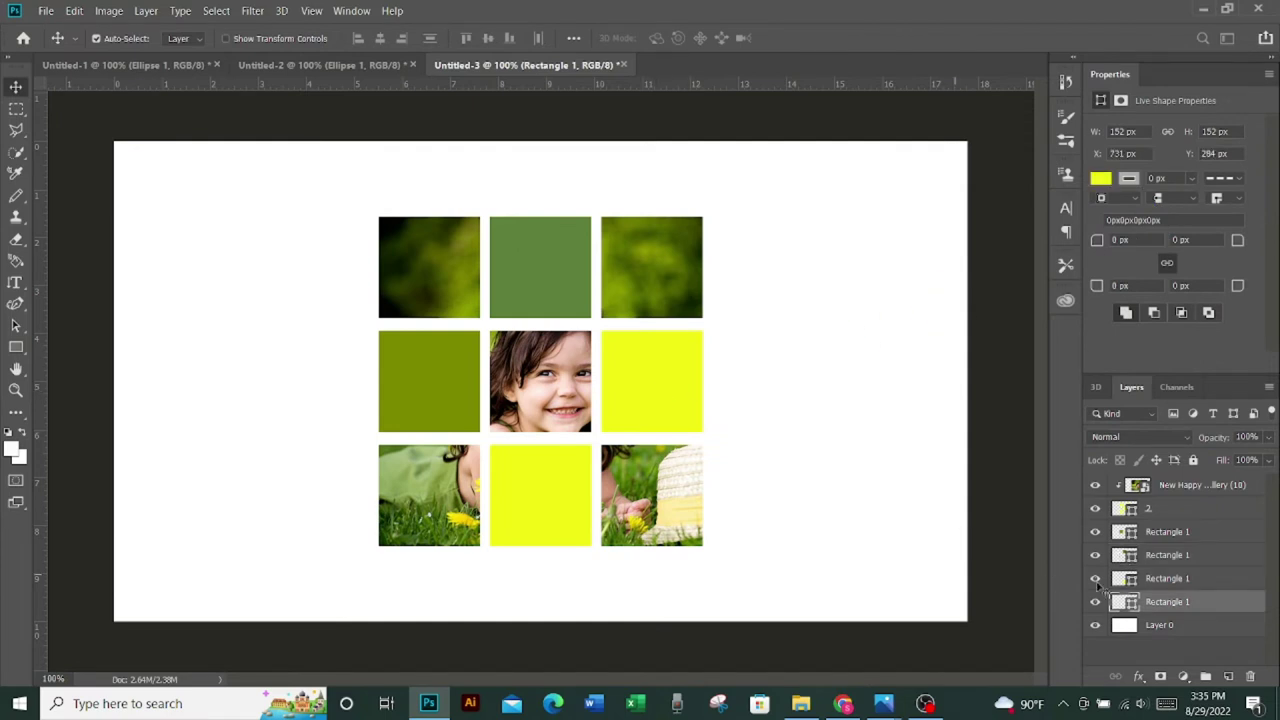
pyautogui.doubleClick(1126, 602)
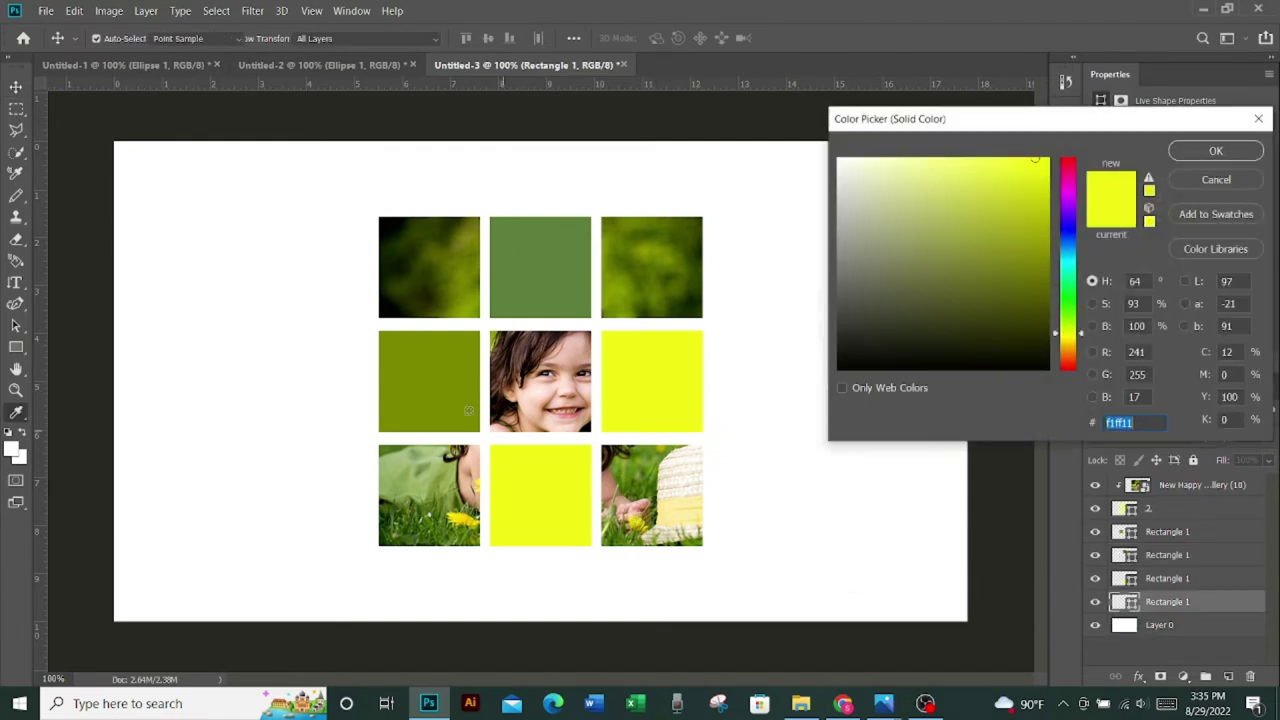
pyautogui.click(467, 410)
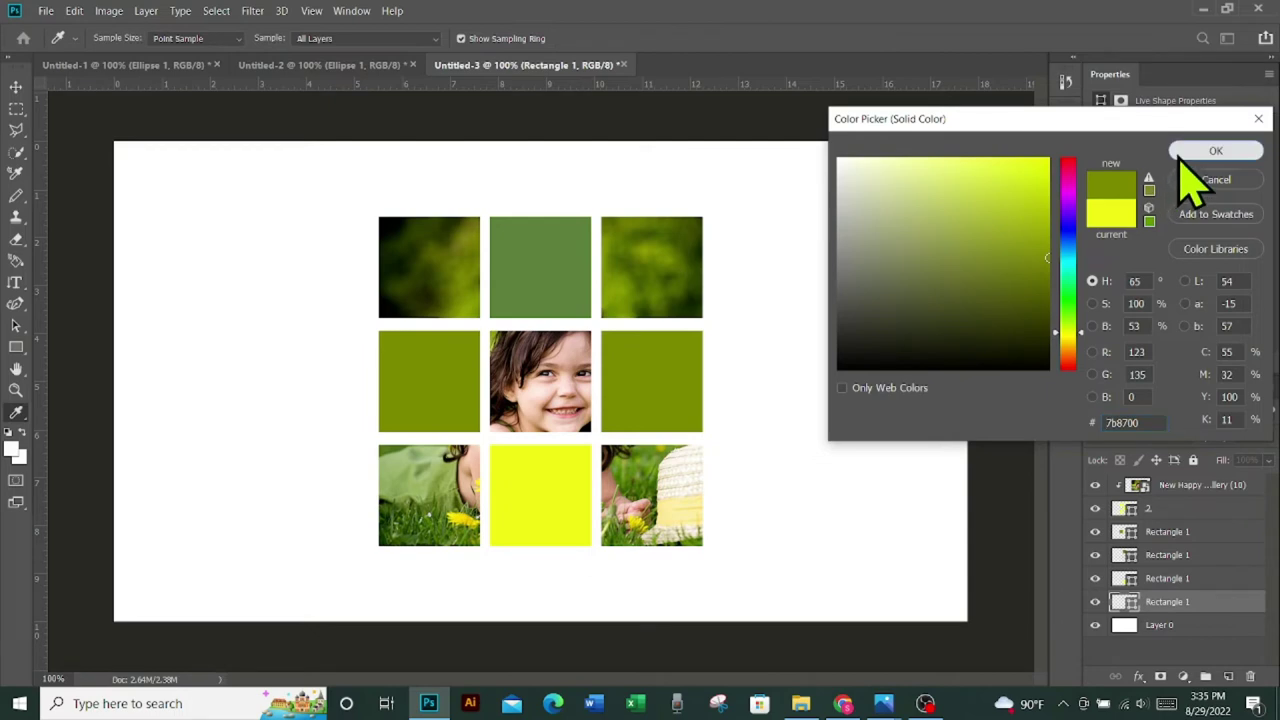
pyautogui.click(1212, 151)
pyautogui.click(547, 527)
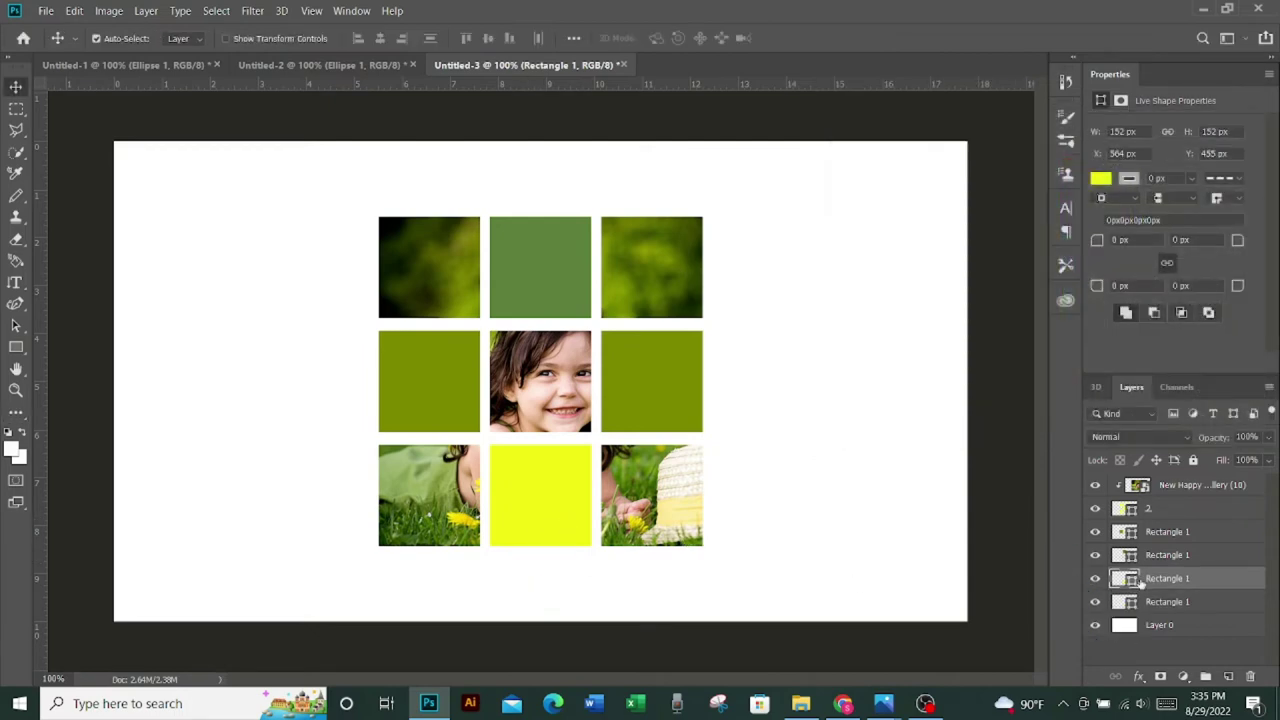
pyautogui.doubleClick(1126, 579)
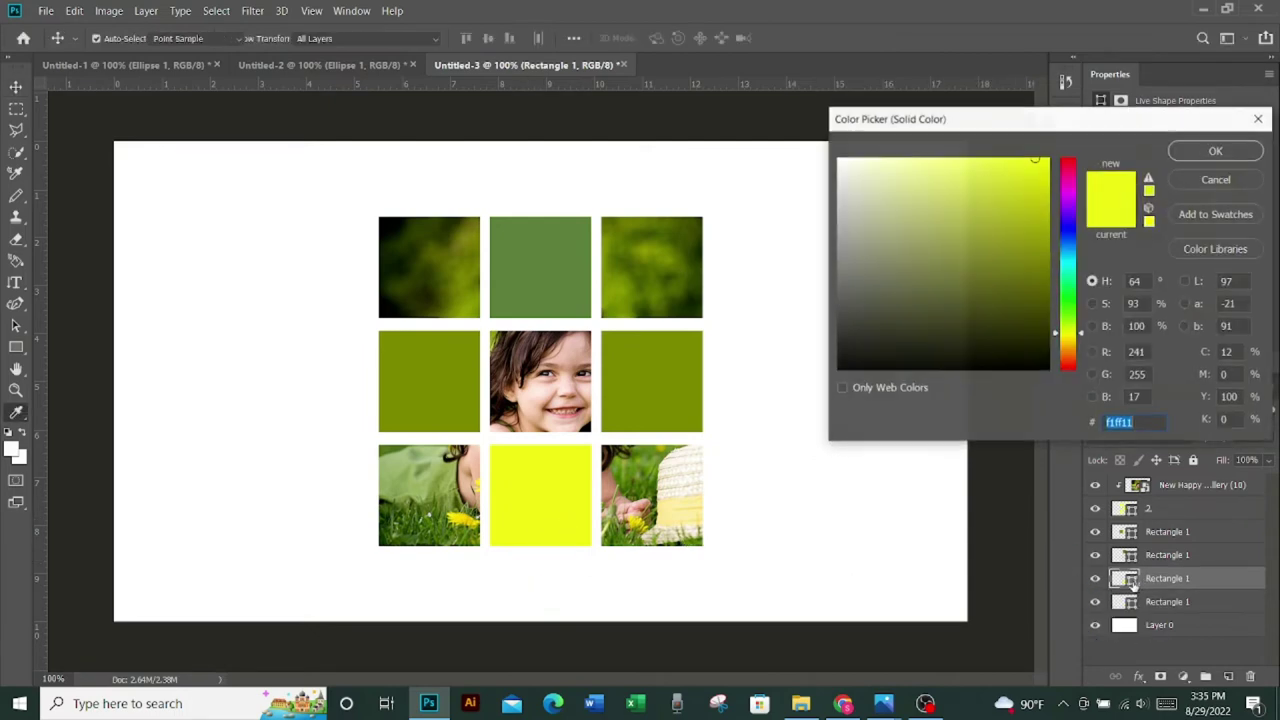
pyautogui.click(537, 271)
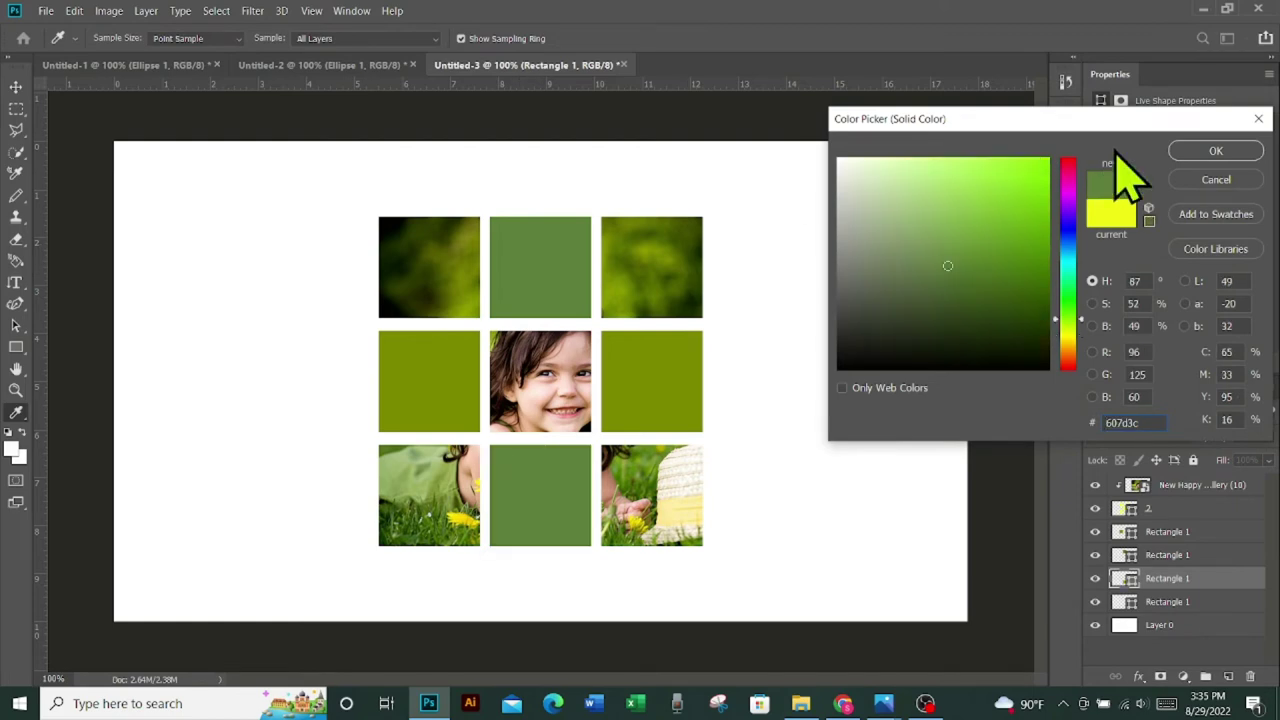
pyautogui.click(1205, 151)
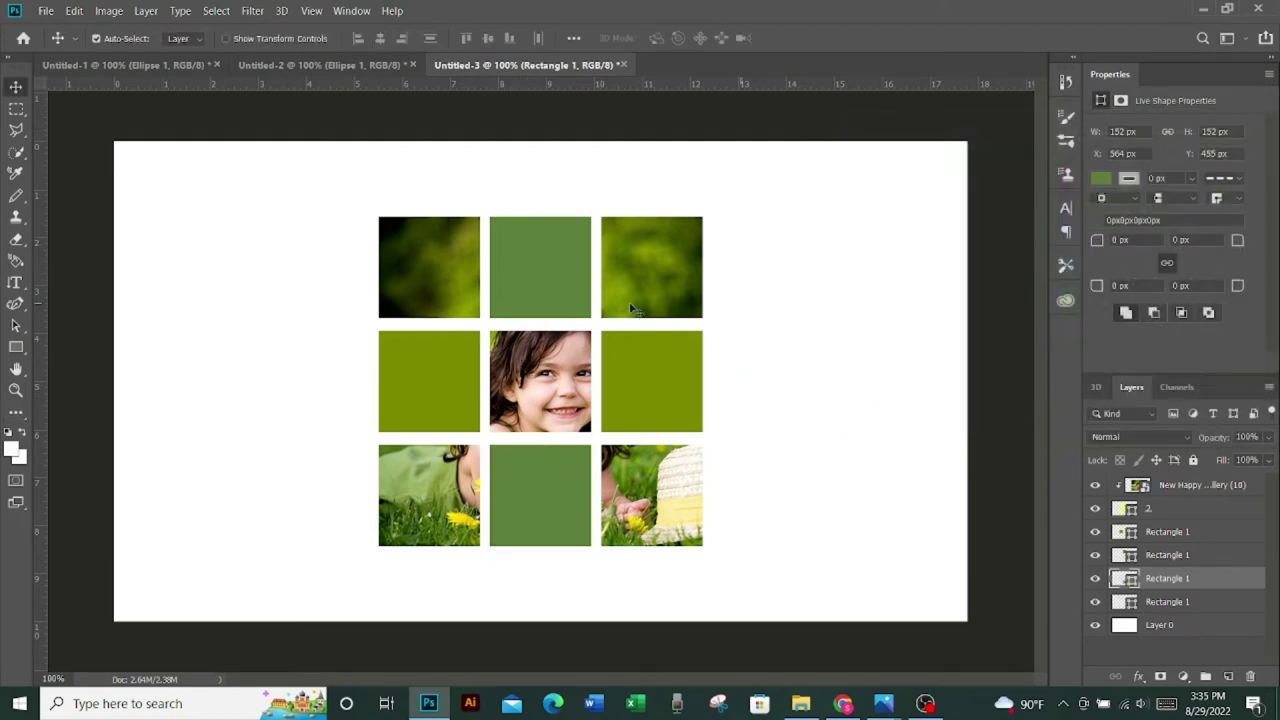
# Step: Create a new 1280×720 document, unlock its background, and add an empty layer
pyautogui.click(47, 14)
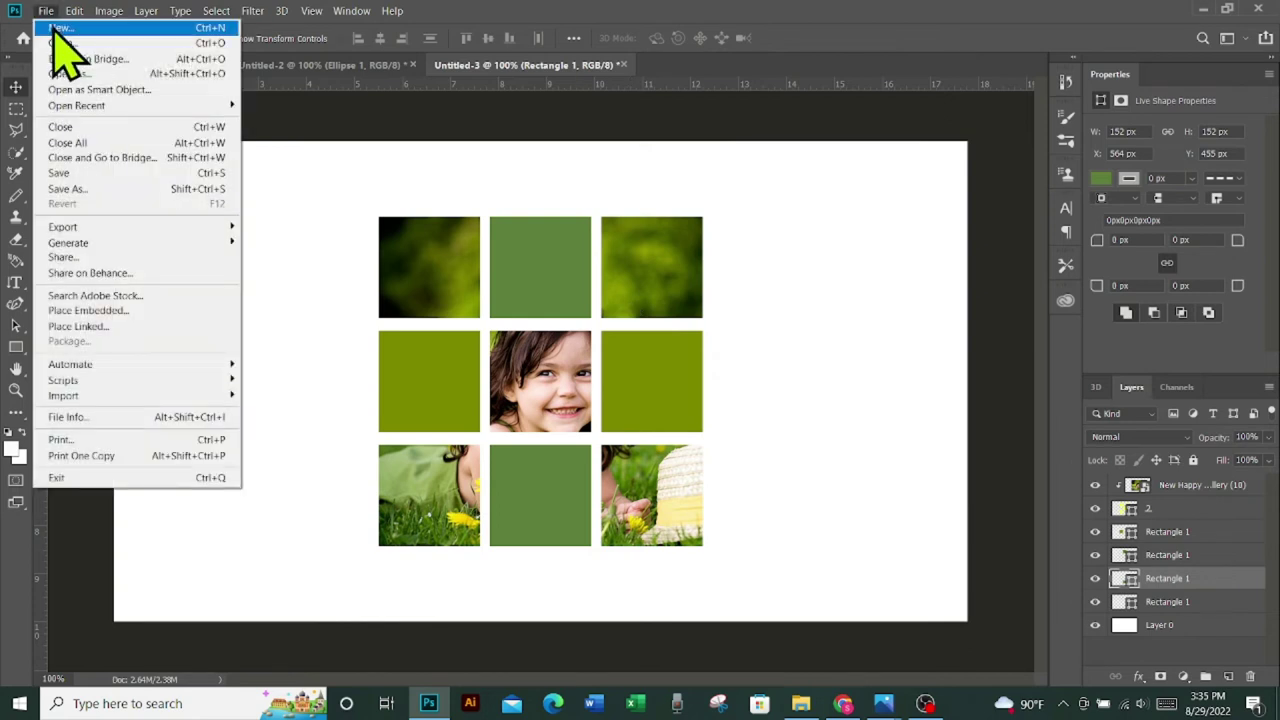
pyautogui.click(62, 30)
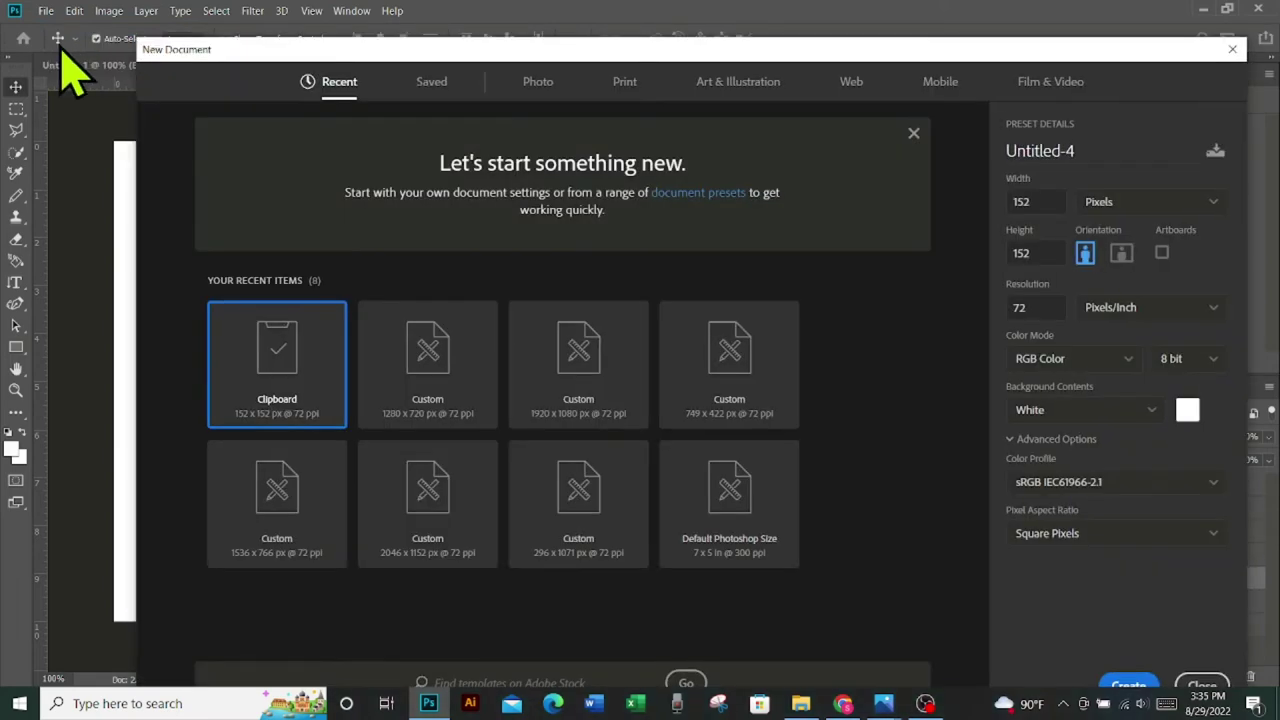
pyautogui.click(463, 392)
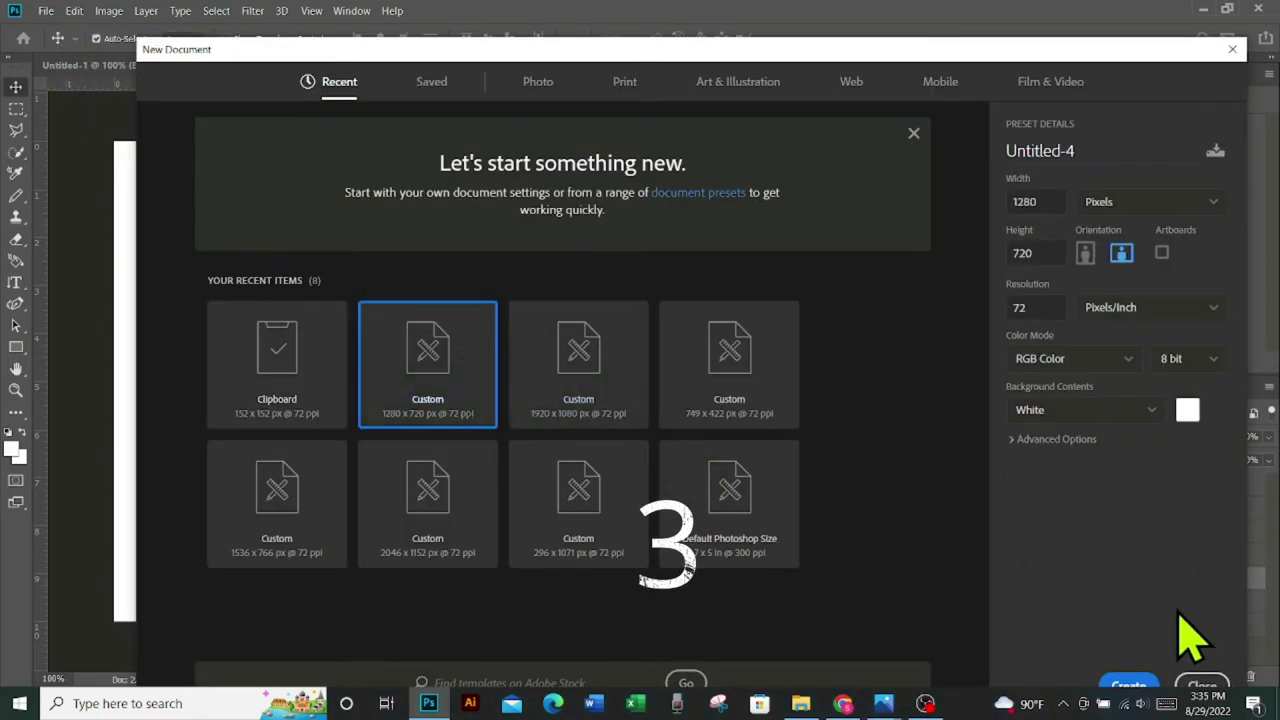
pyautogui.click(1128, 686)
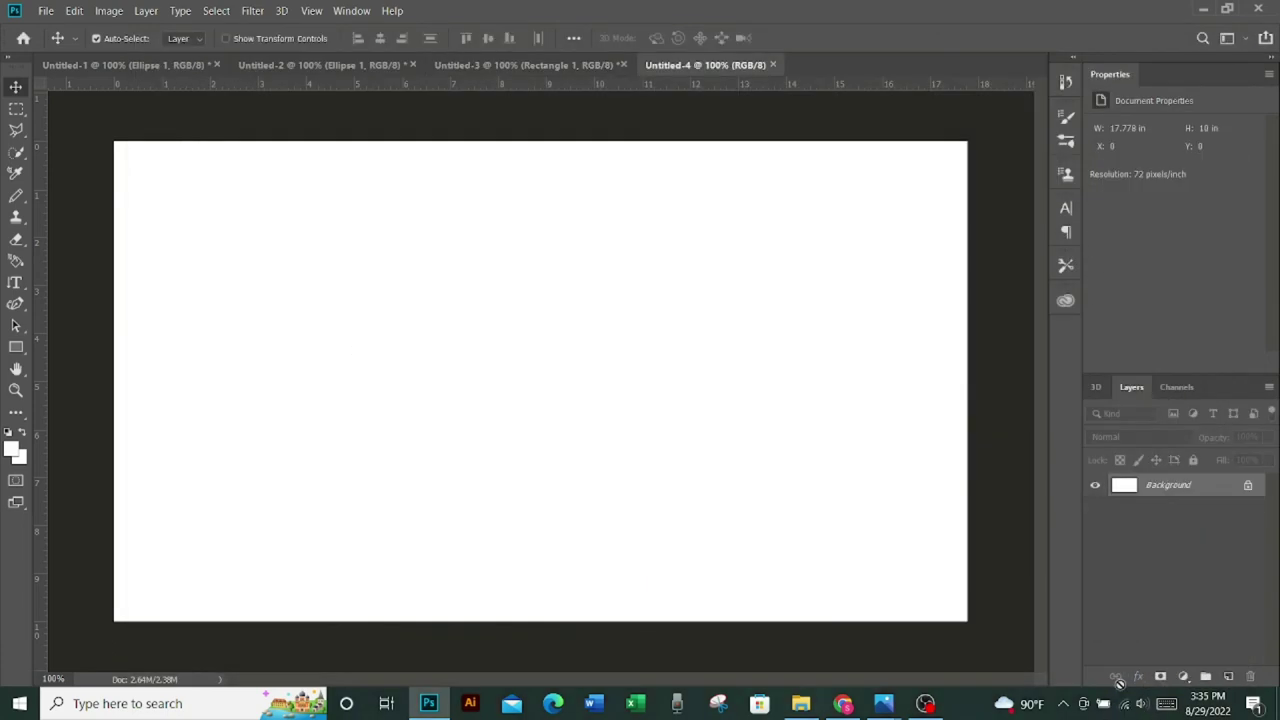
pyautogui.click(1247, 485)
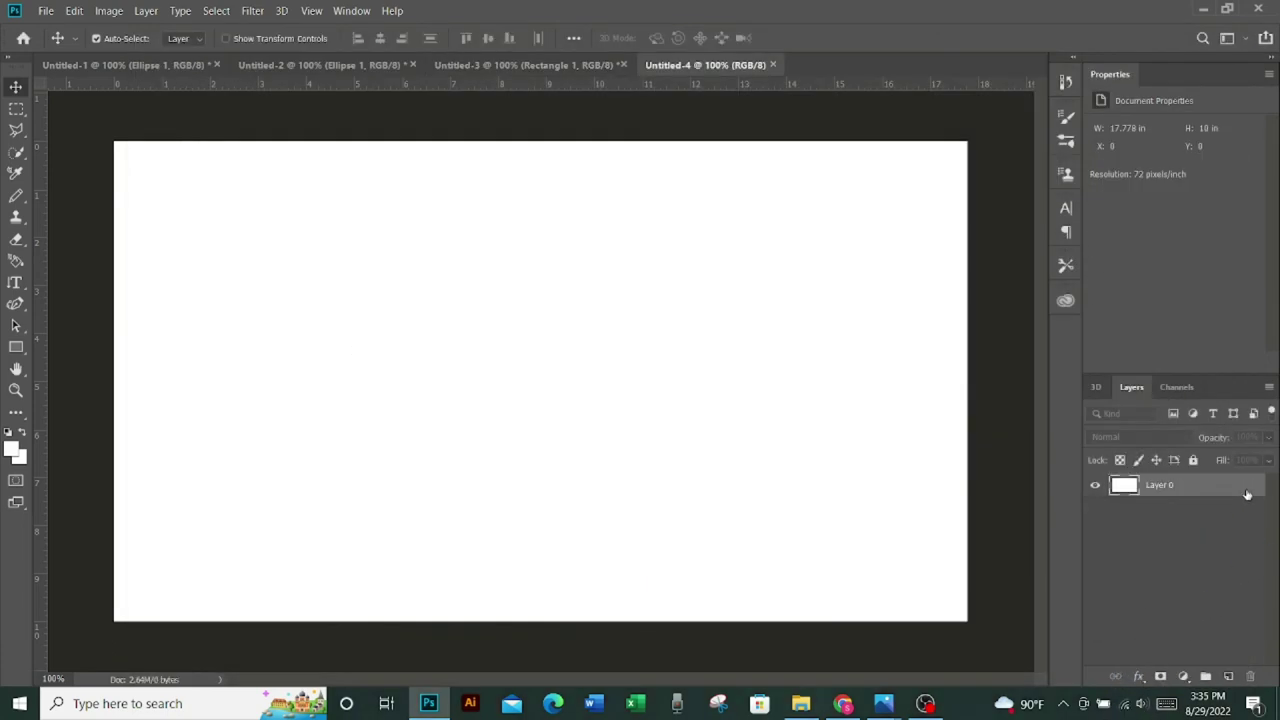
pyautogui.click(1228, 677)
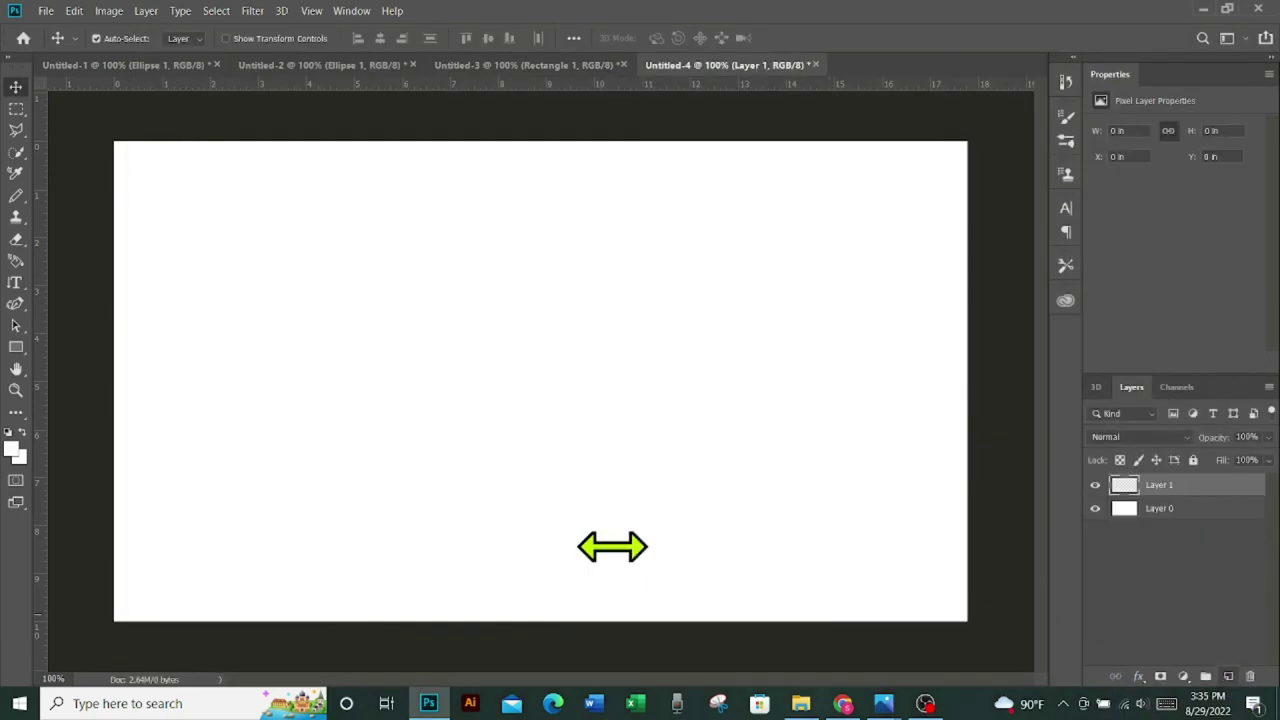
# Step: Type the word Bangladesh near the canvas centre with the horizontal Type tool
pyautogui.click(15, 283)
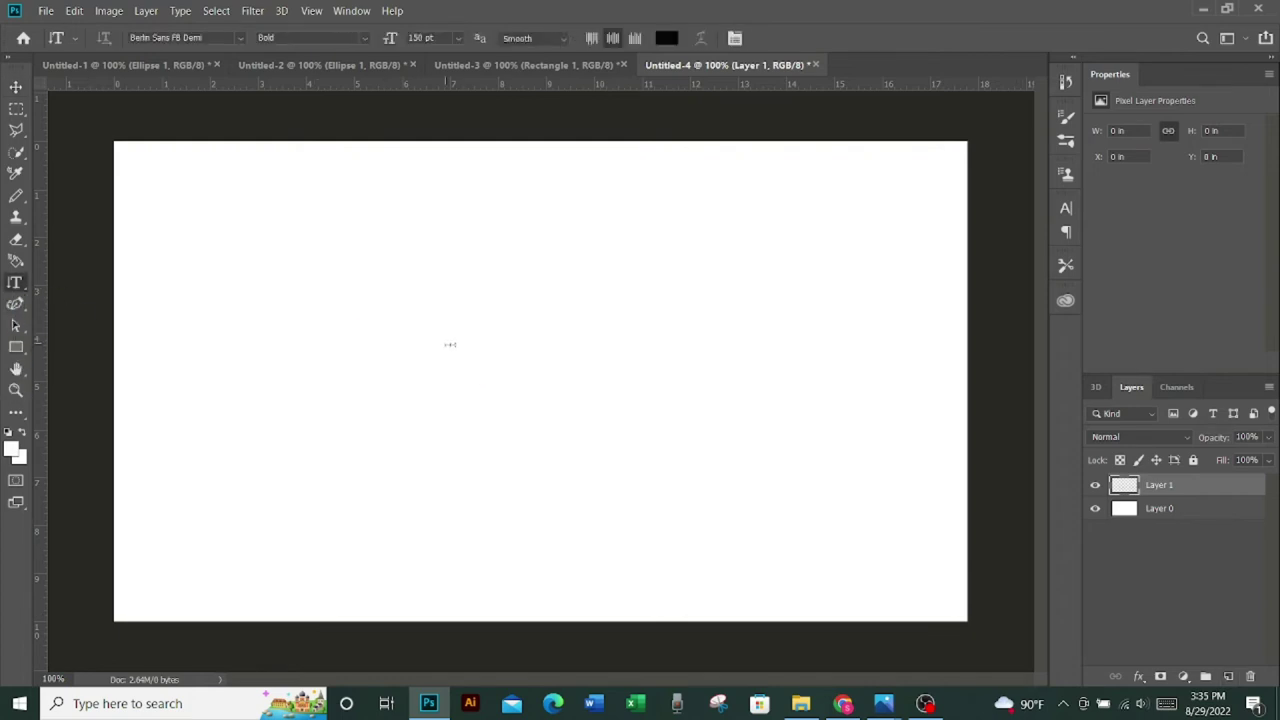
pyautogui.click(528, 375)
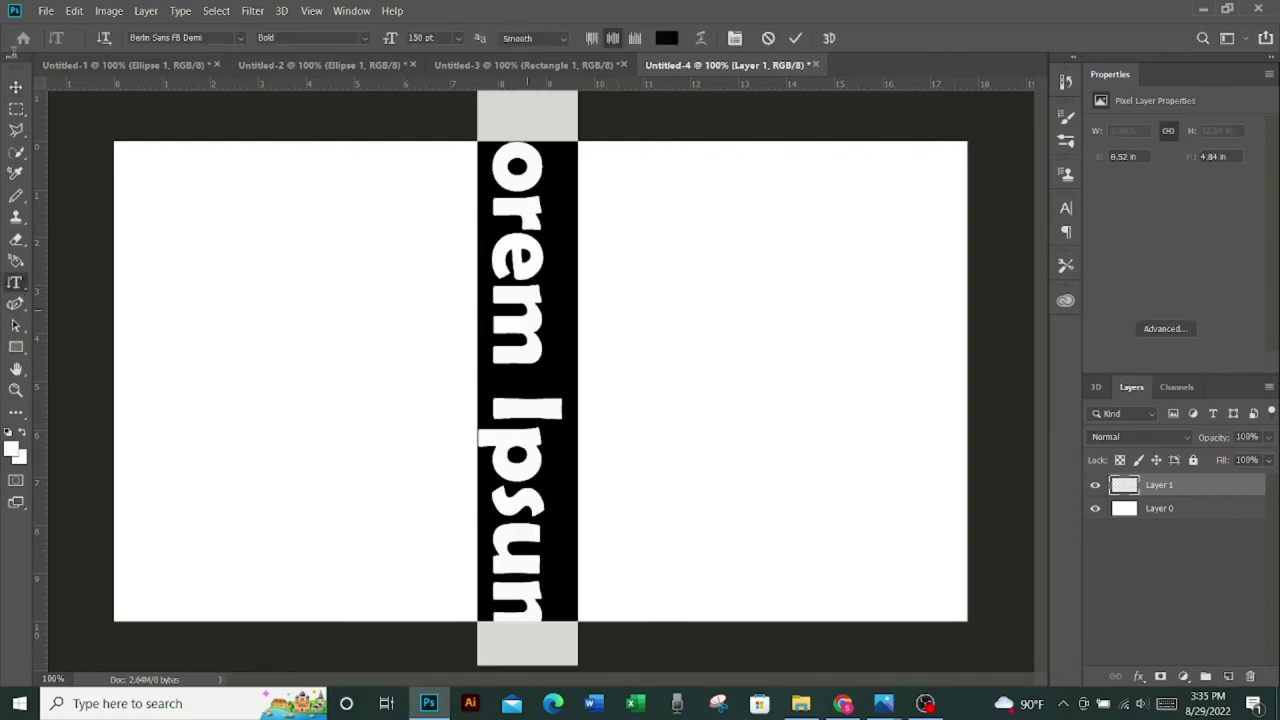
pyautogui.click(104, 38)
pyautogui.click(104, 38)
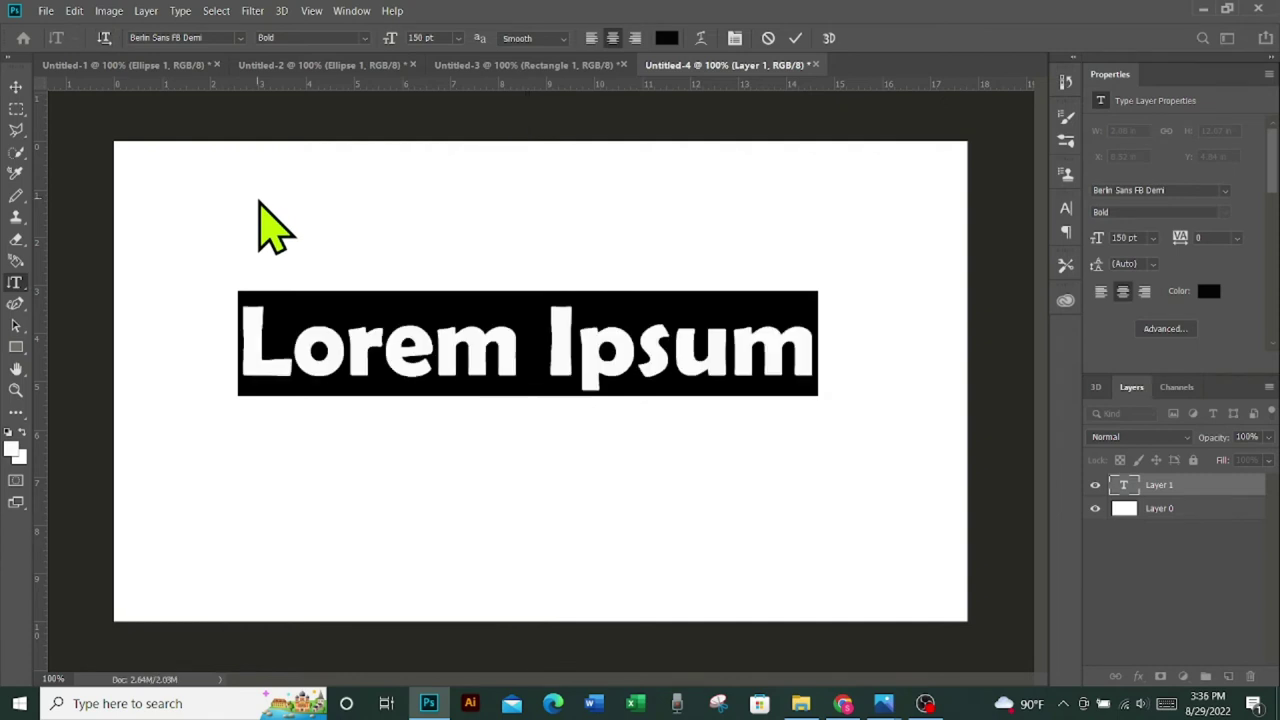
pyautogui.write('b')
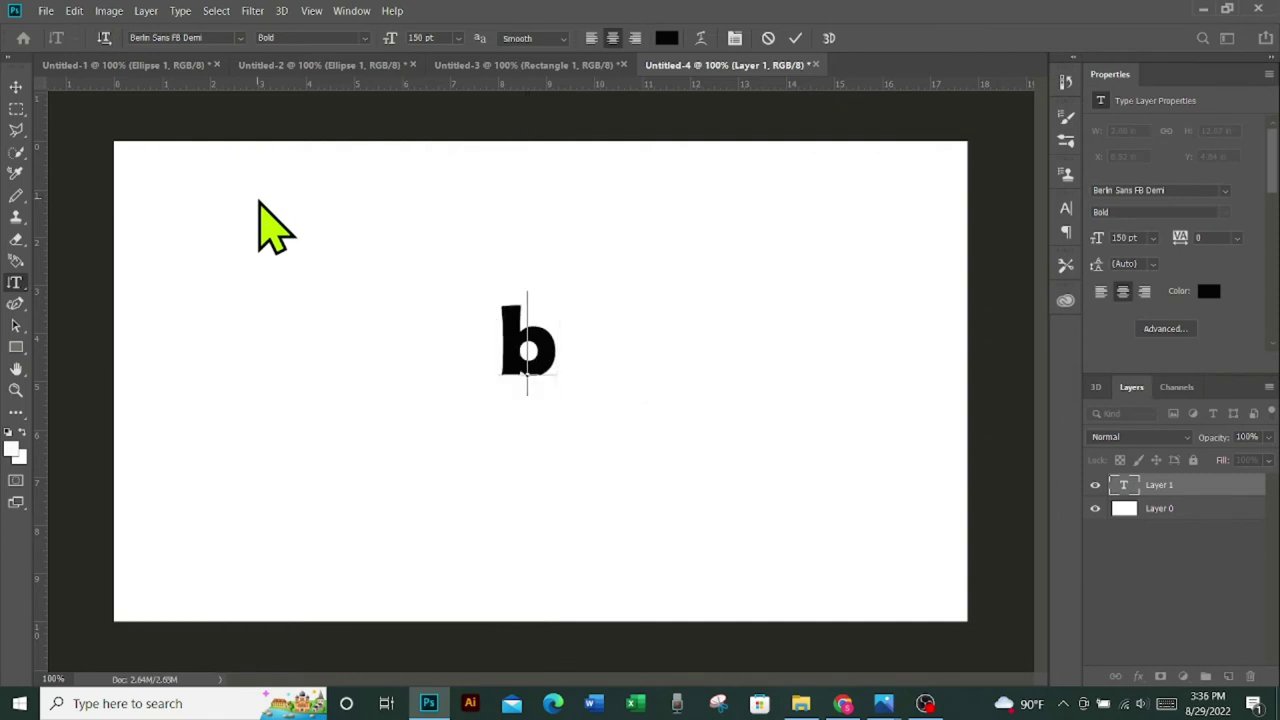
pyautogui.press('BackSpace')
pyautogui.write('B')
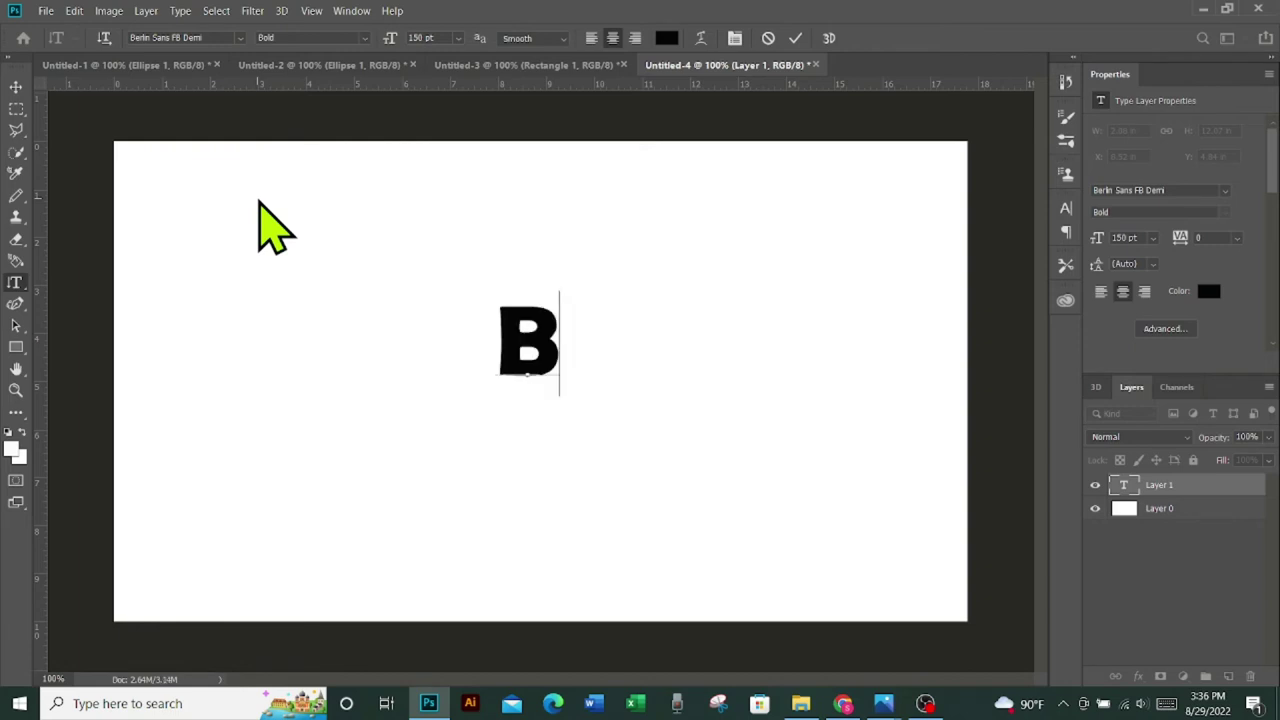
pyautogui.write('a')
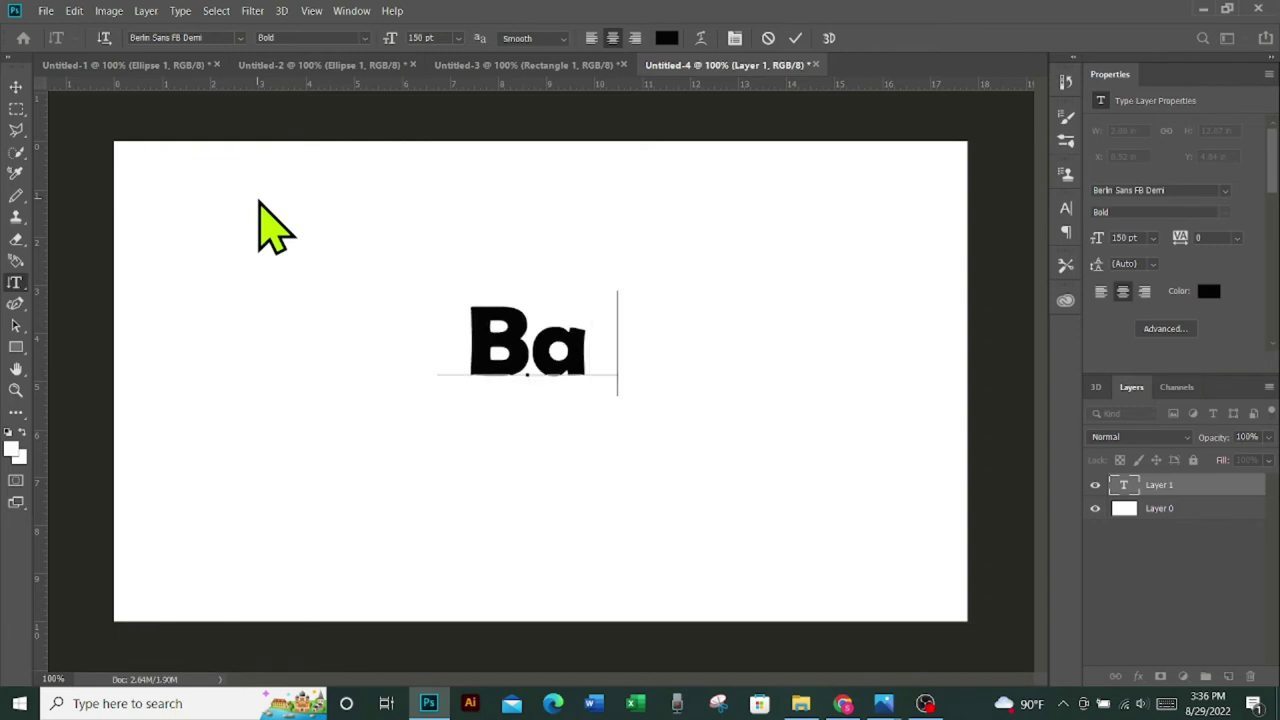
pyautogui.write('ngl')
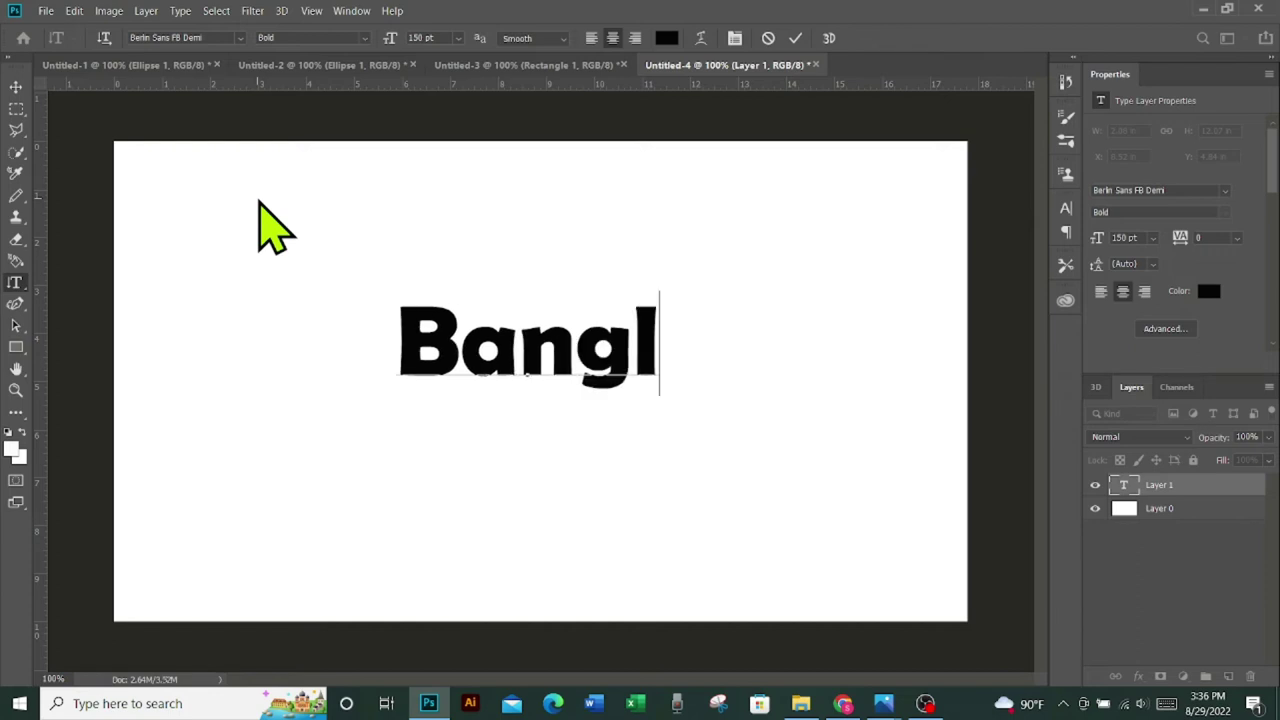
pyautogui.write('ade')
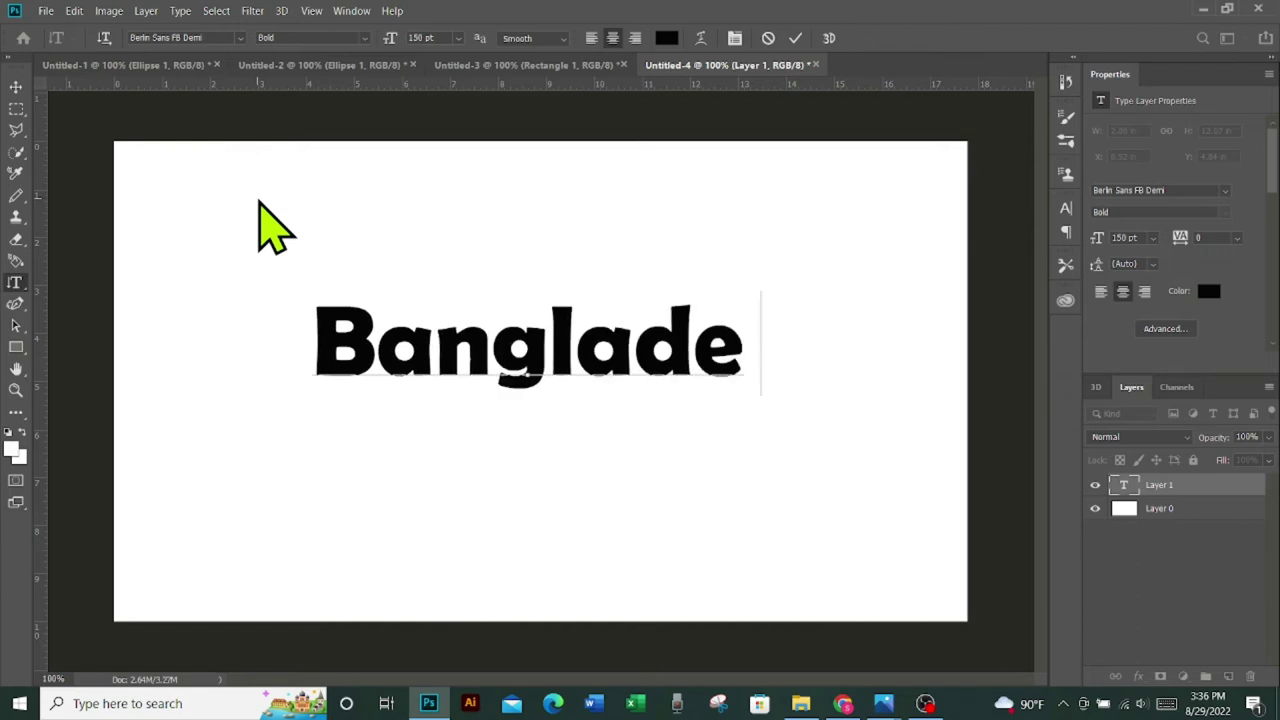
pyautogui.write('sh')
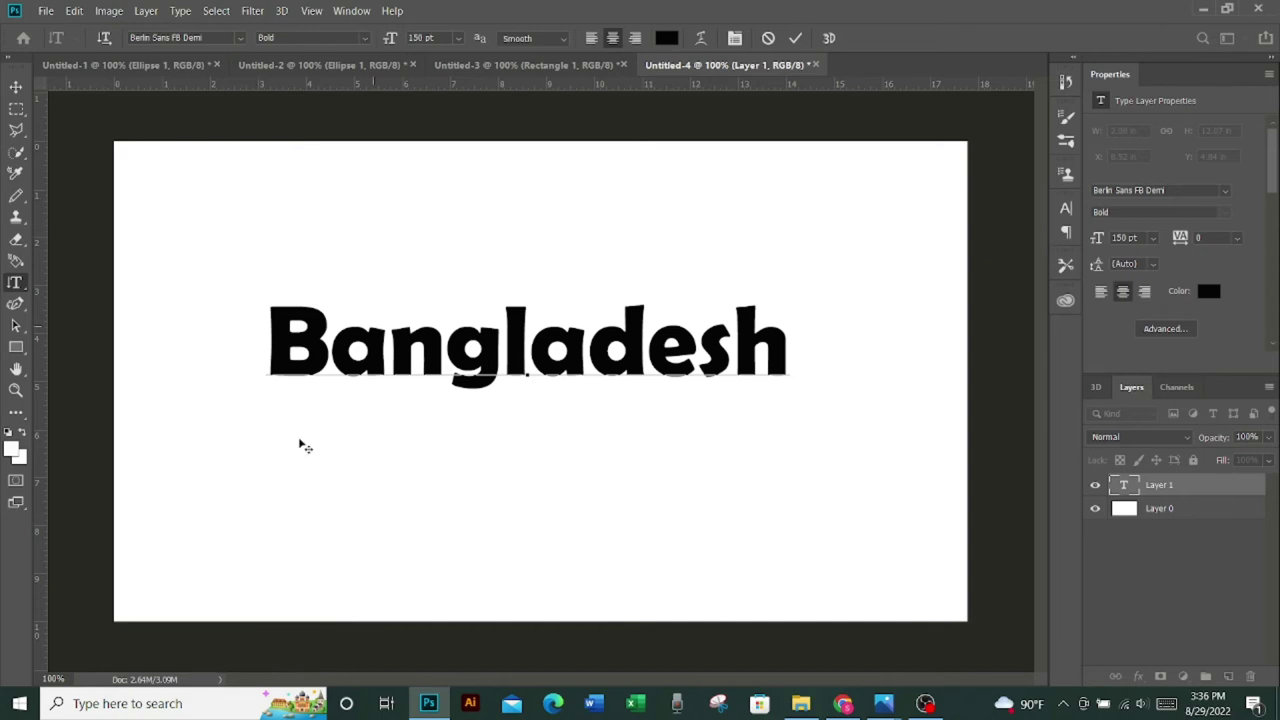
# Step: Scale the Bangladesh text to about 131%, centre it, and add an empty Layer 1
pyautogui.click(796, 39)
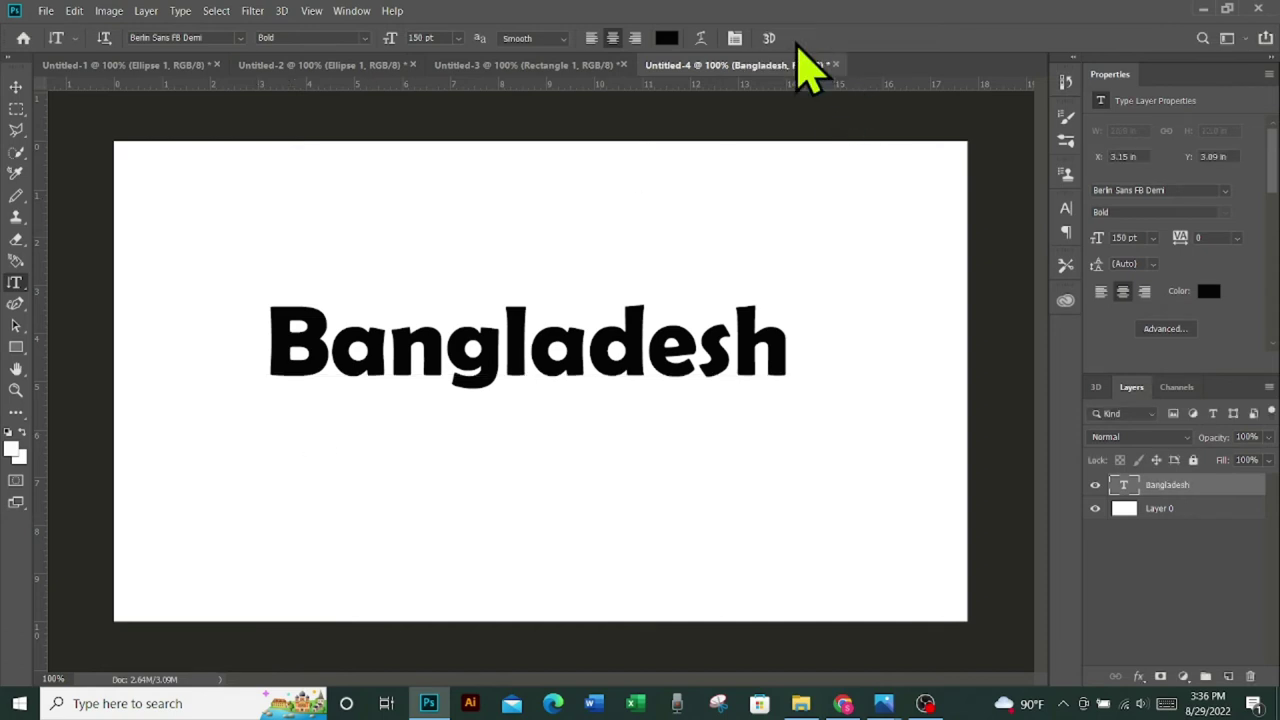
pyautogui.hotkey('ctrl', 't')
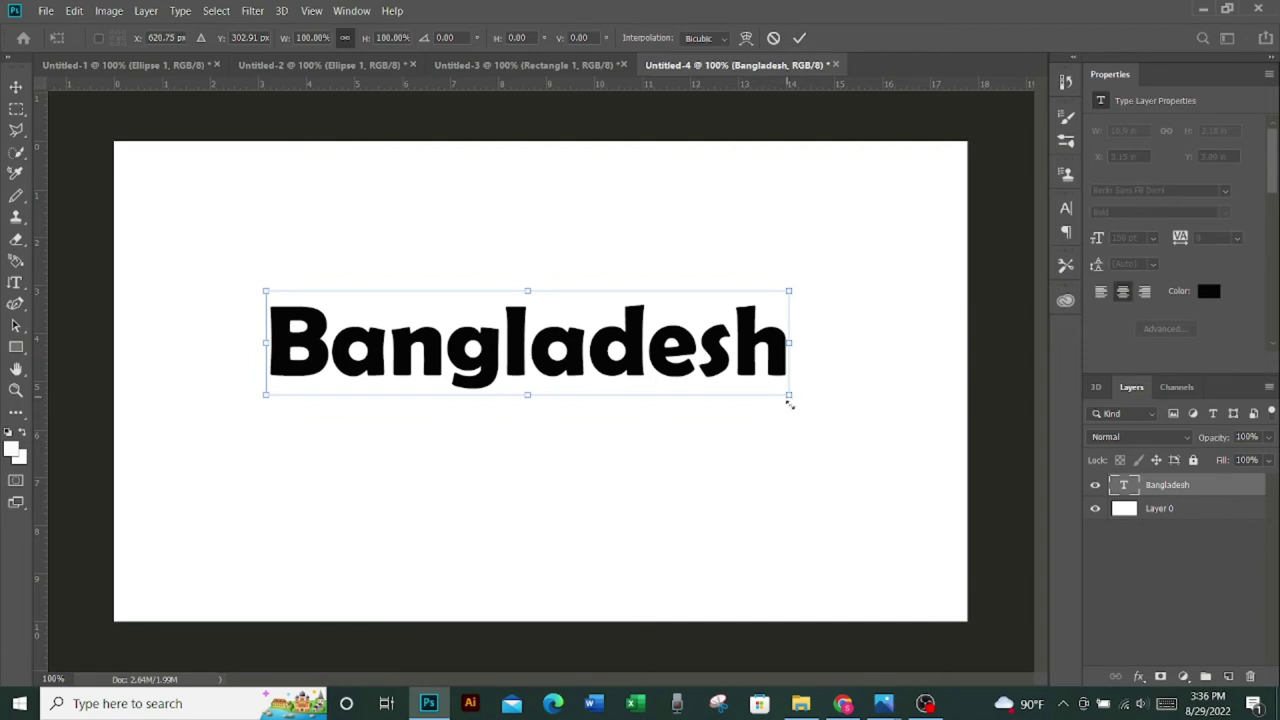
pyautogui.moveTo(789, 401)
pyautogui.mouseDown()
pyautogui.moveTo(915, 584)
pyautogui.moveTo(880, 528)
pyautogui.mouseUp()
pyautogui.moveTo(751, 404); pyautogui.dragTo(721, 420)
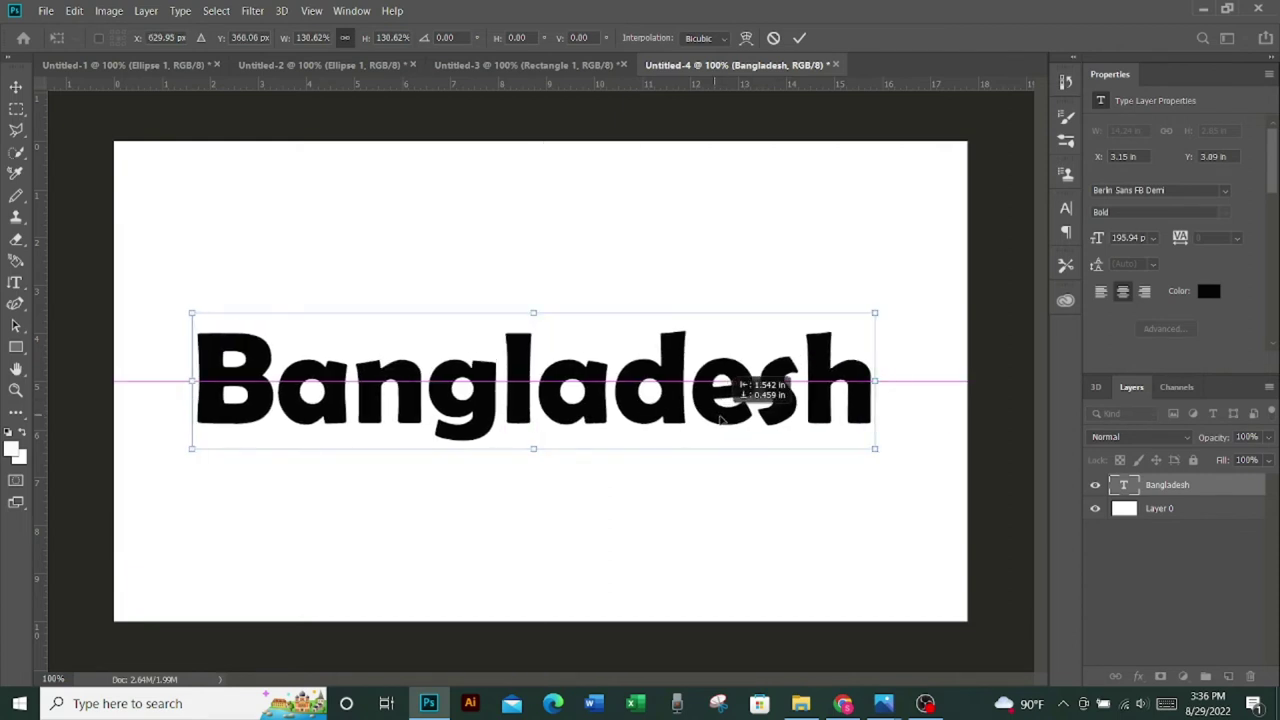
pyautogui.moveTo(721, 420); pyautogui.dragTo(728, 420)
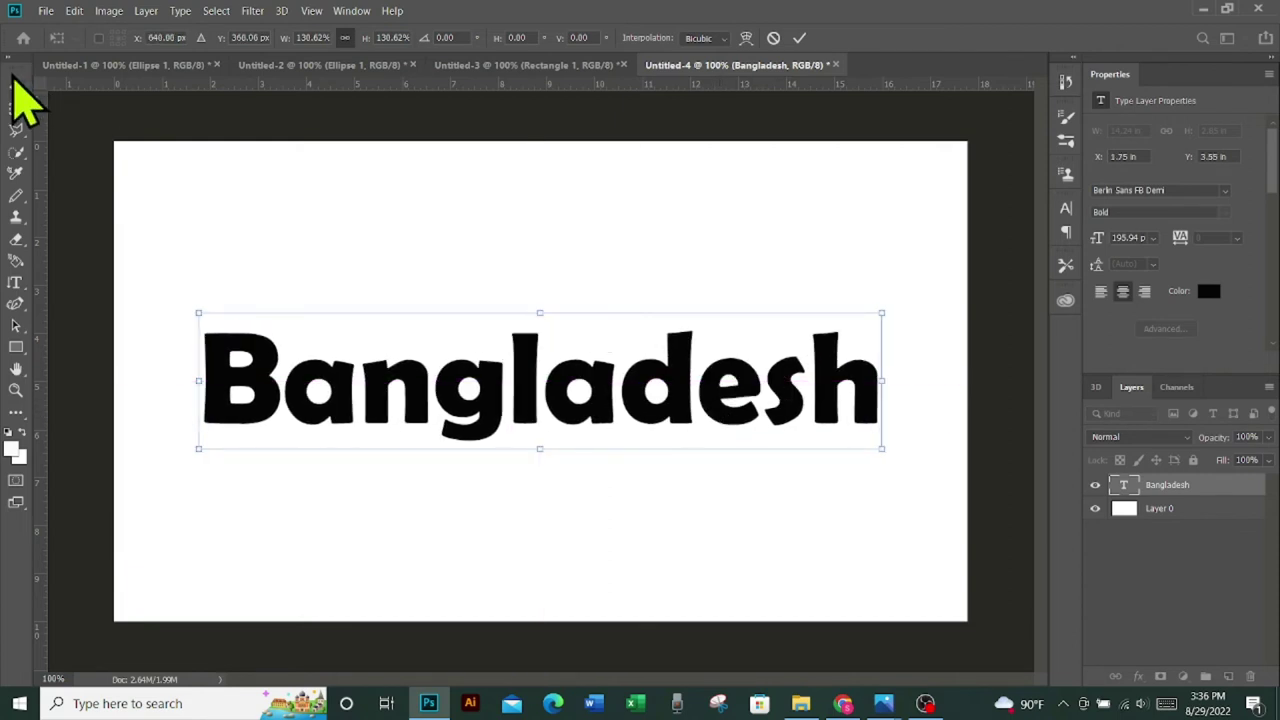
pyautogui.click(16, 86)
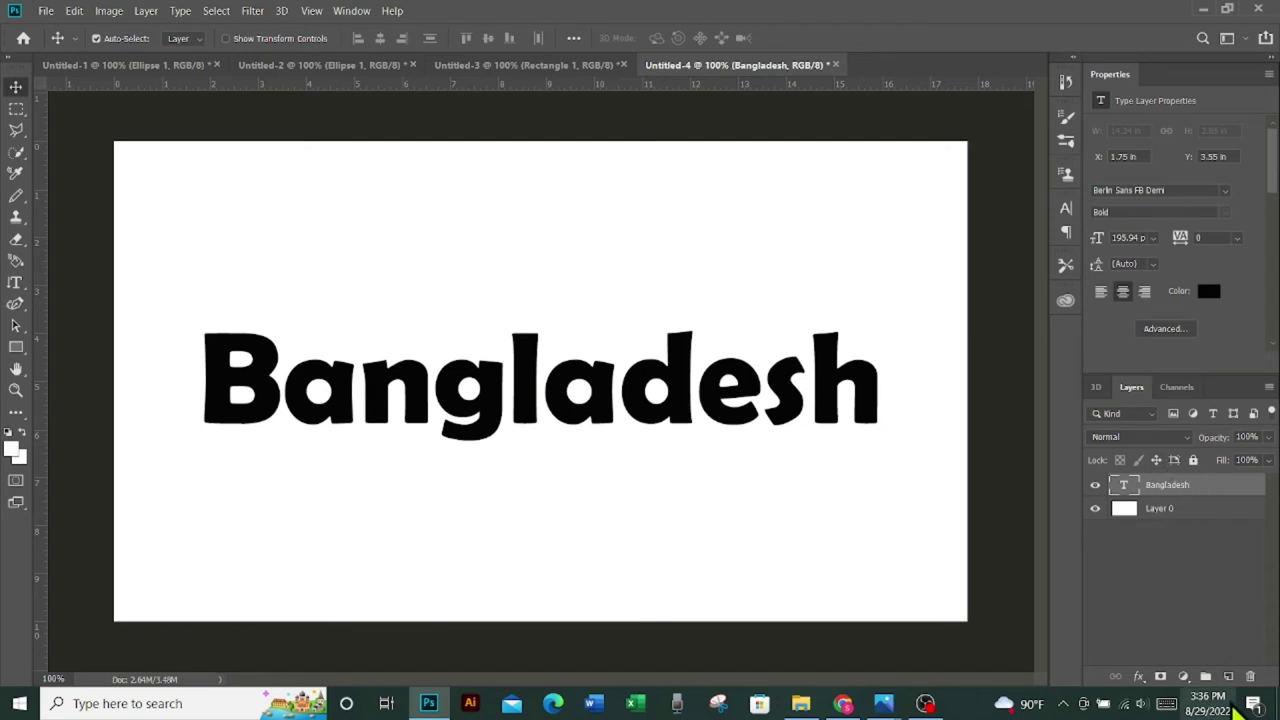
pyautogui.click(1228, 677)
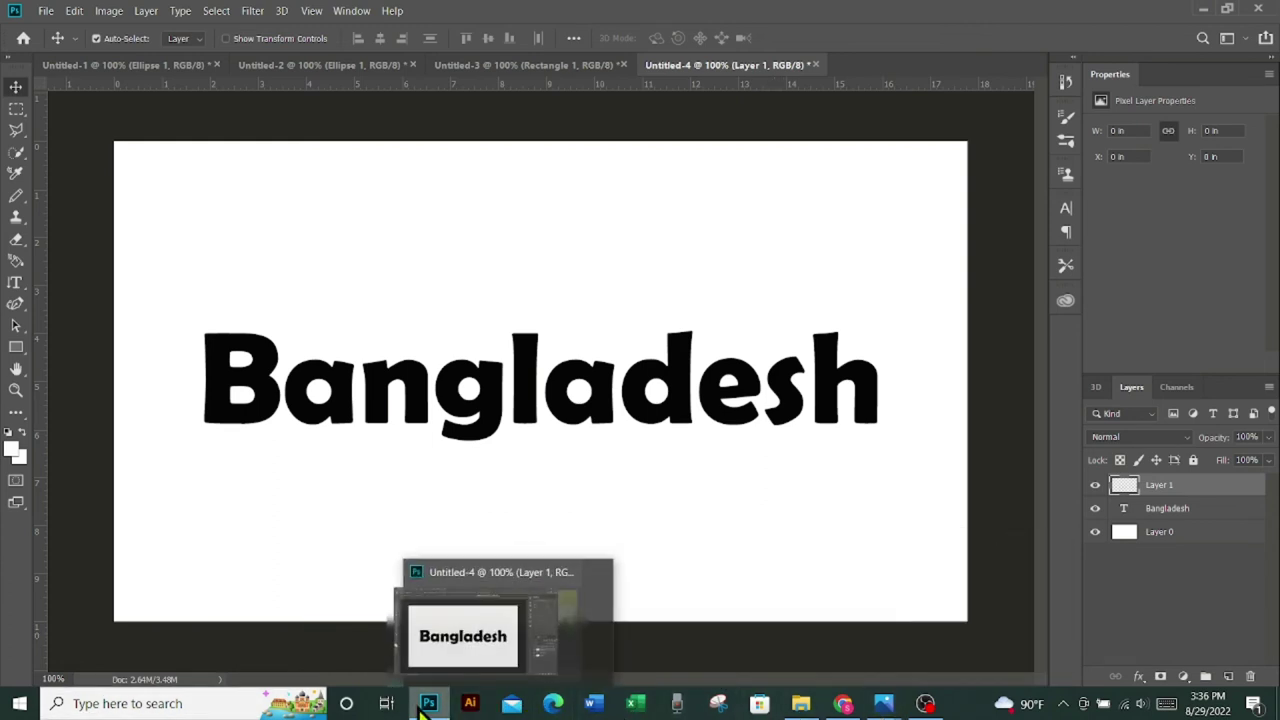
pyautogui.moveTo(801, 704)
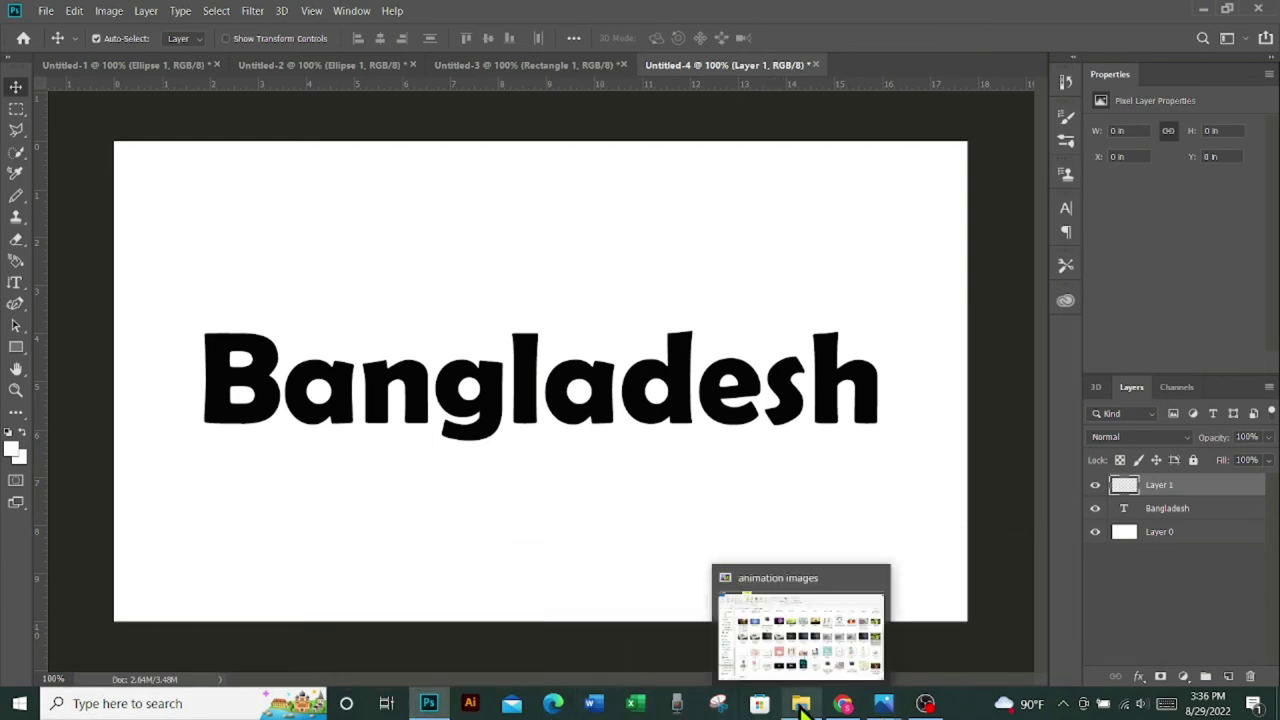
# Step: Drag the bangladesh flag image from the 'animation images' folder onto the Untitled-4 canvas
pyautogui.click(822, 672)
pyautogui.scroll(2, 1005, 500)
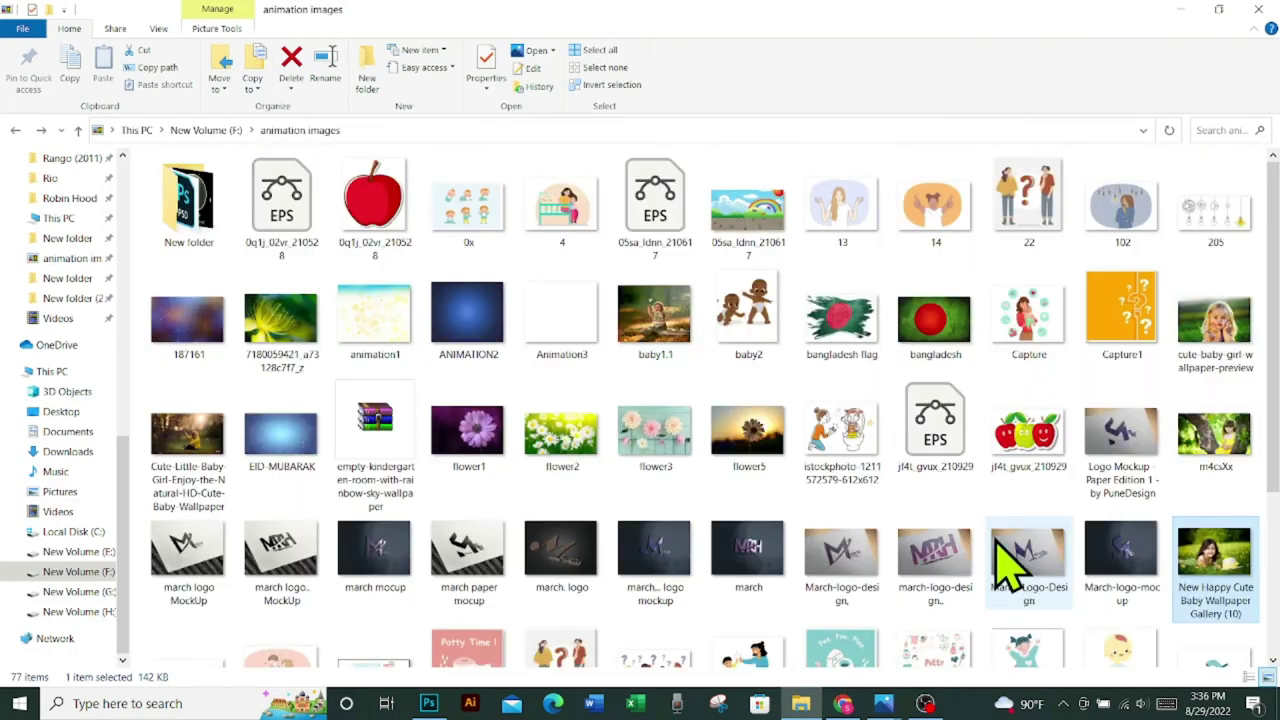
pyautogui.moveTo(955, 340)
pyautogui.mouseDown()
pyautogui.moveTo(925, 420)
pyautogui.moveTo(458, 705)
pyautogui.moveTo(509, 449)
pyautogui.mouseUp()
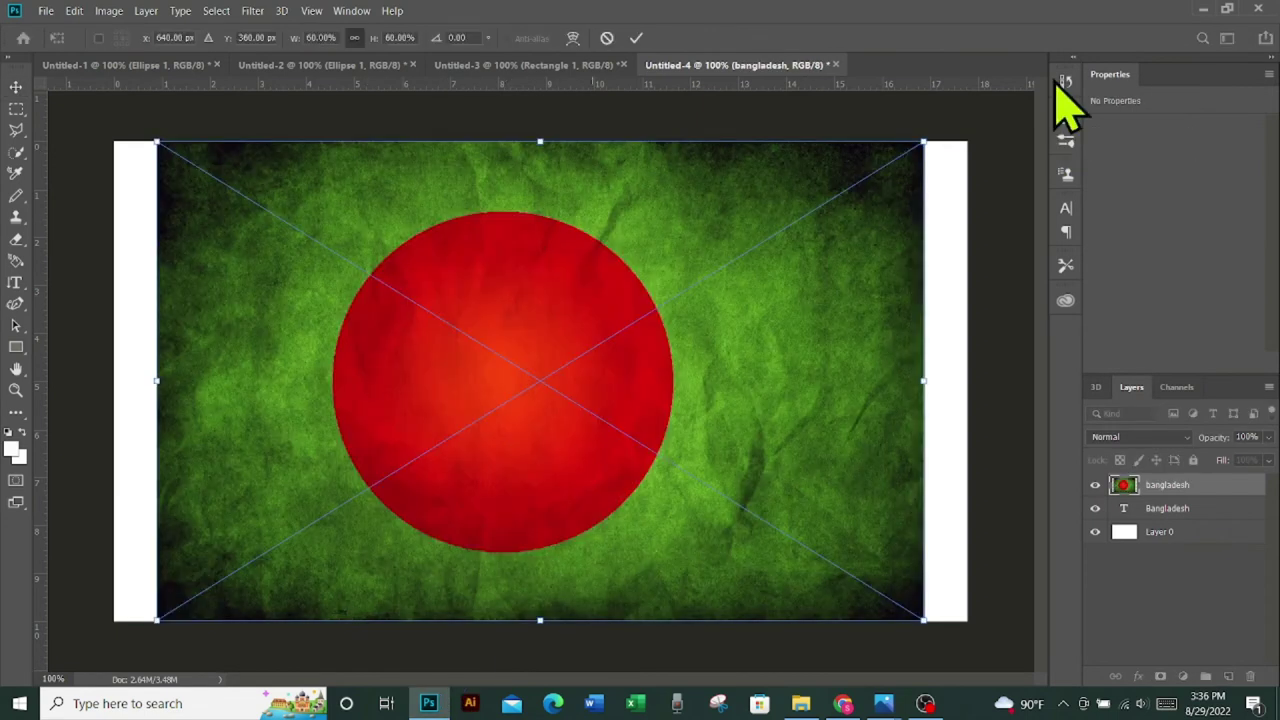
# Step: Commit the flag, clip it into the Bangladesh text, and shift it so red sits mid-word
pyautogui.click(636, 37)
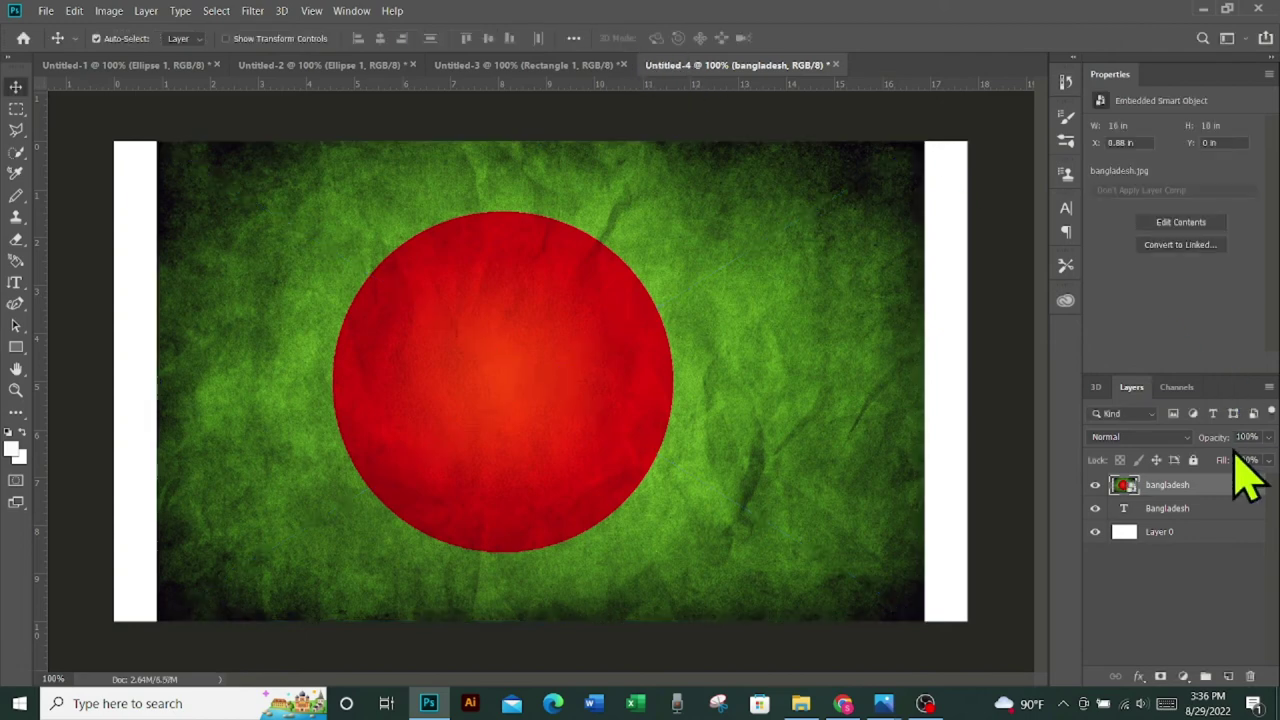
pyautogui.rightClick(1208, 489)
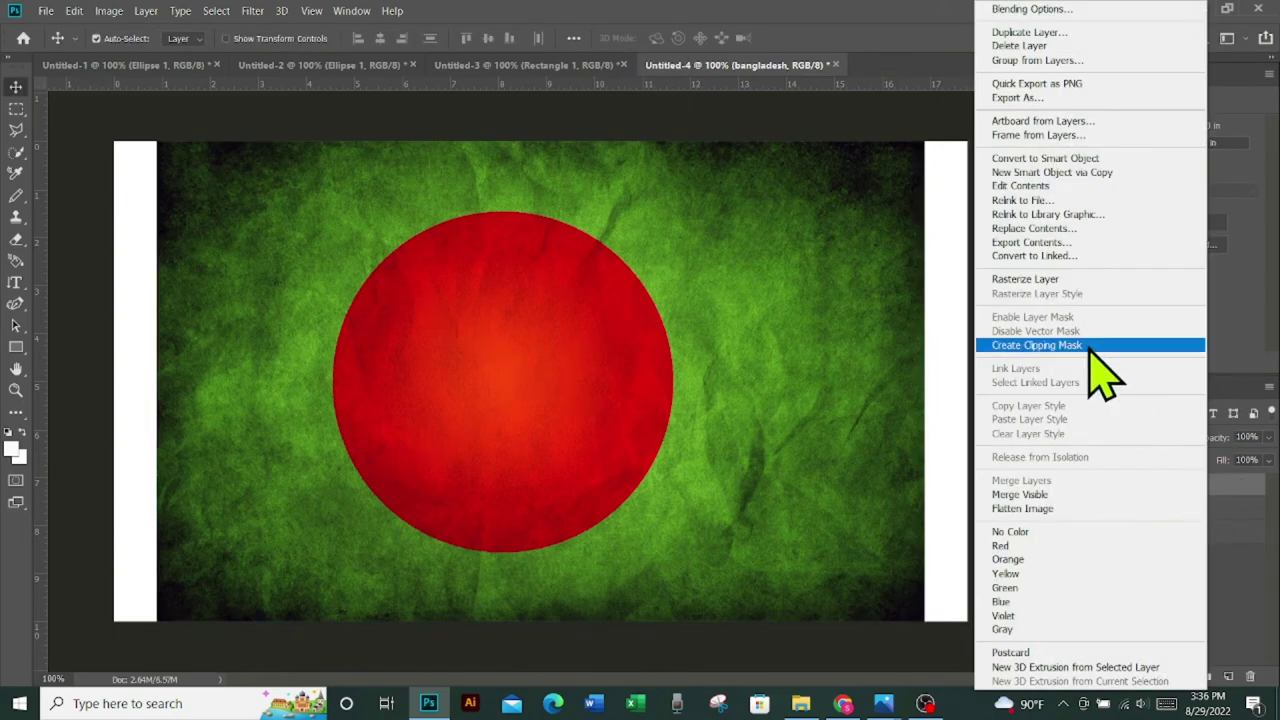
pyautogui.click(1037, 345)
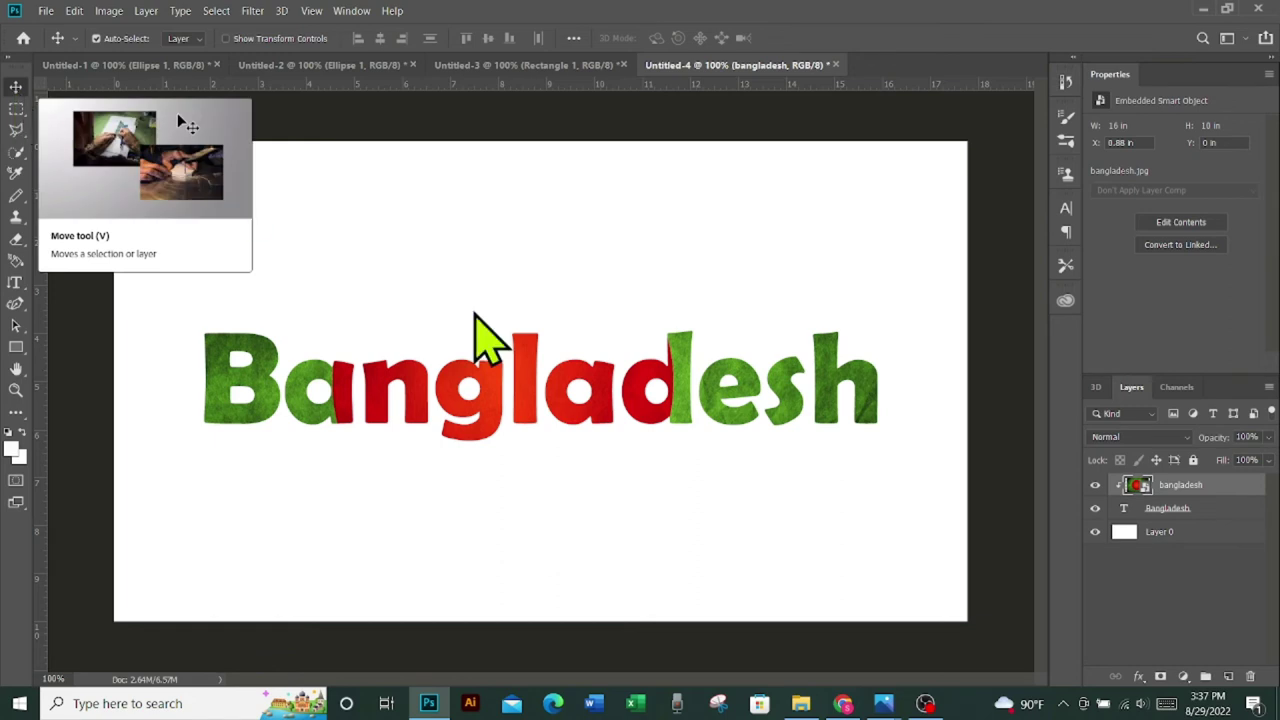
pyautogui.moveTo(607, 415); pyautogui.dragTo(634, 417)
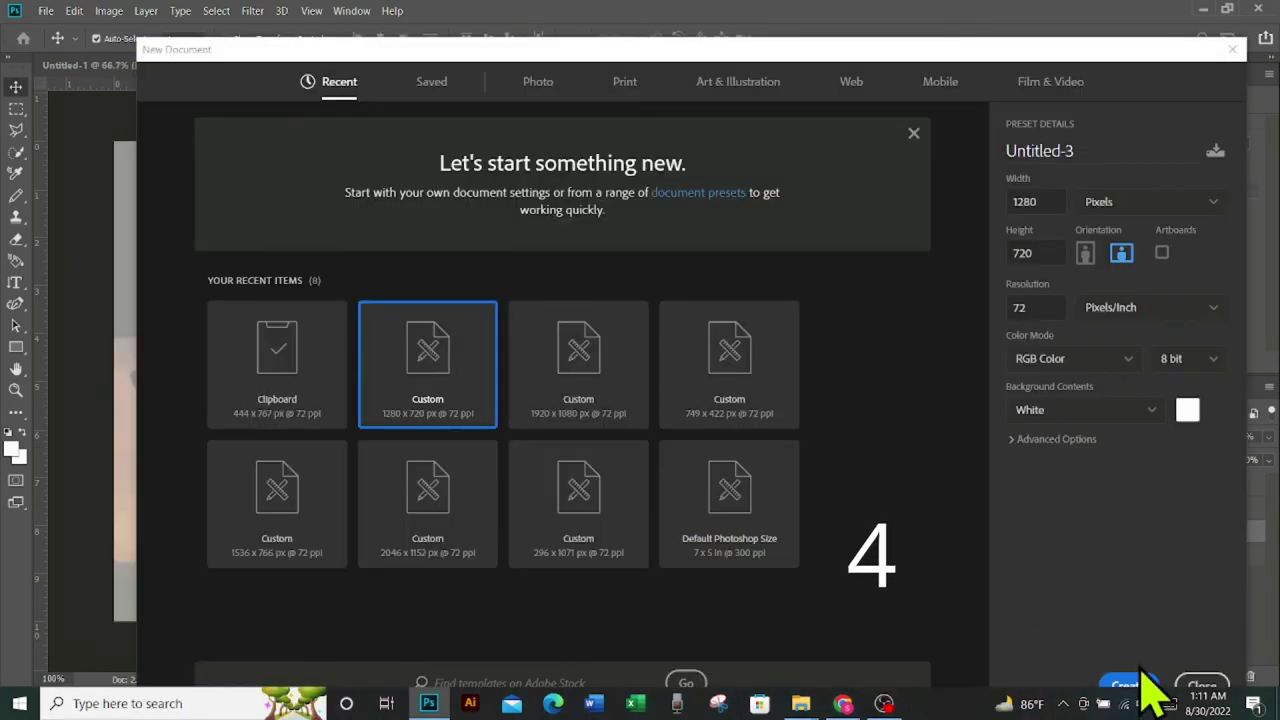
# Step: Create the 1280×720 document and unlock its Background so it becomes Layer 0
pyautogui.click(1130, 686)
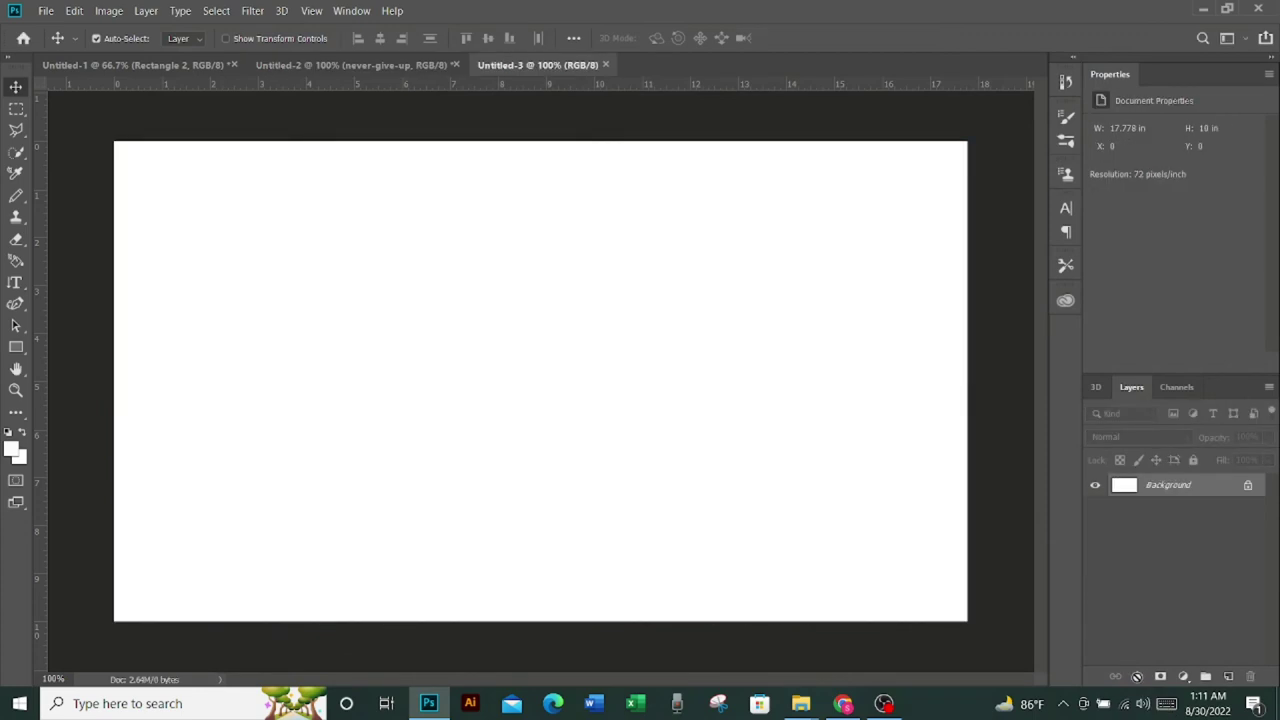
pyautogui.click(1246, 487)
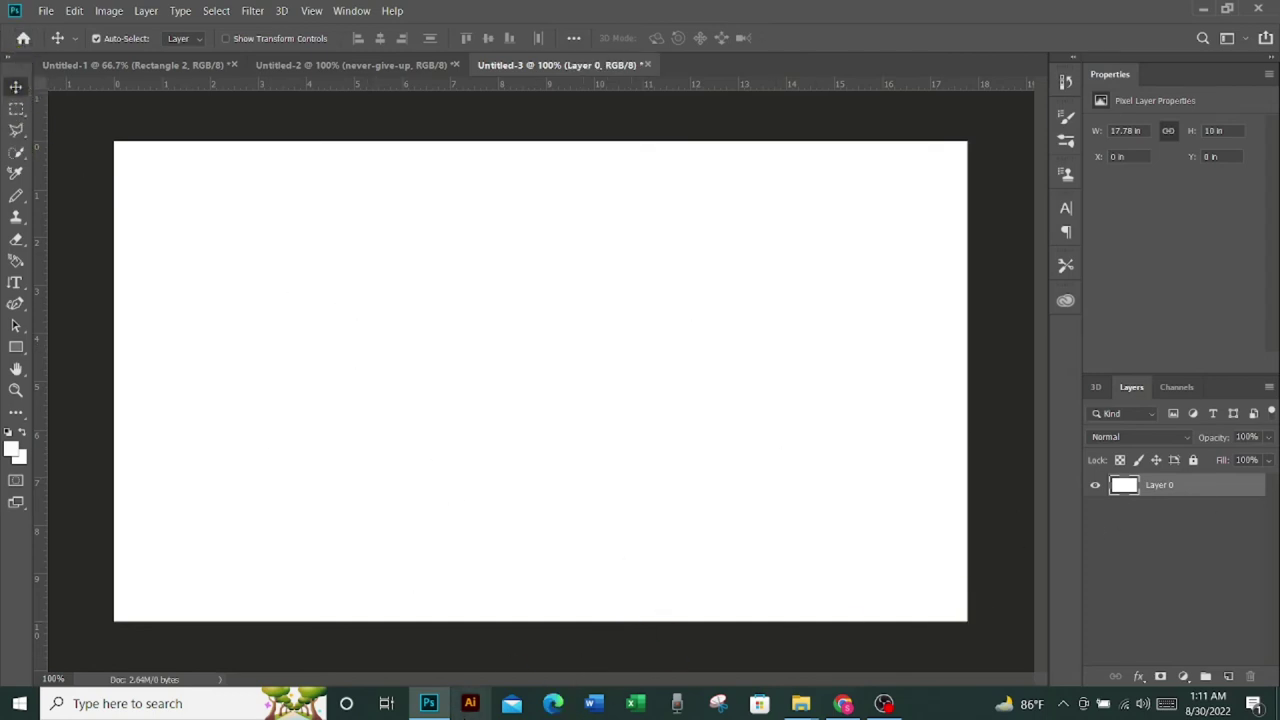
pyautogui.moveTo(801, 704)
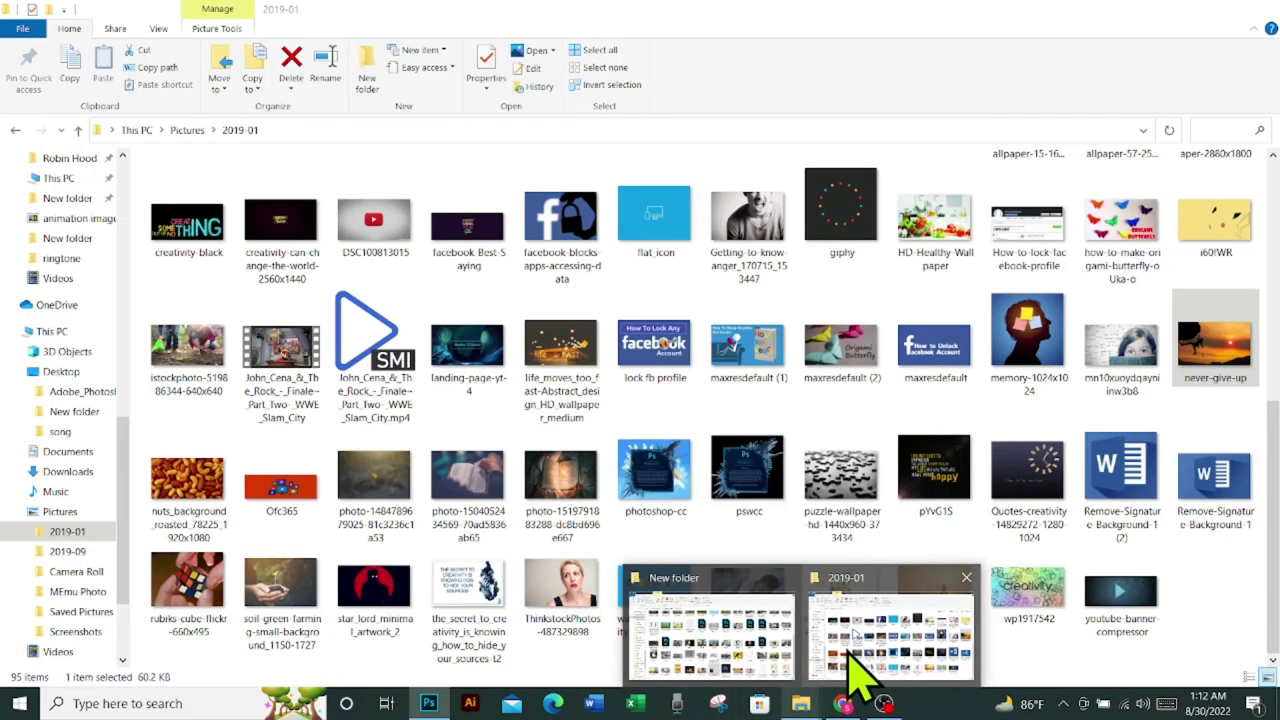
# Step: Drag the never-give-up photo from the 2019-01 folder onto the new 1280×720 canvas
pyautogui.click(848, 660)
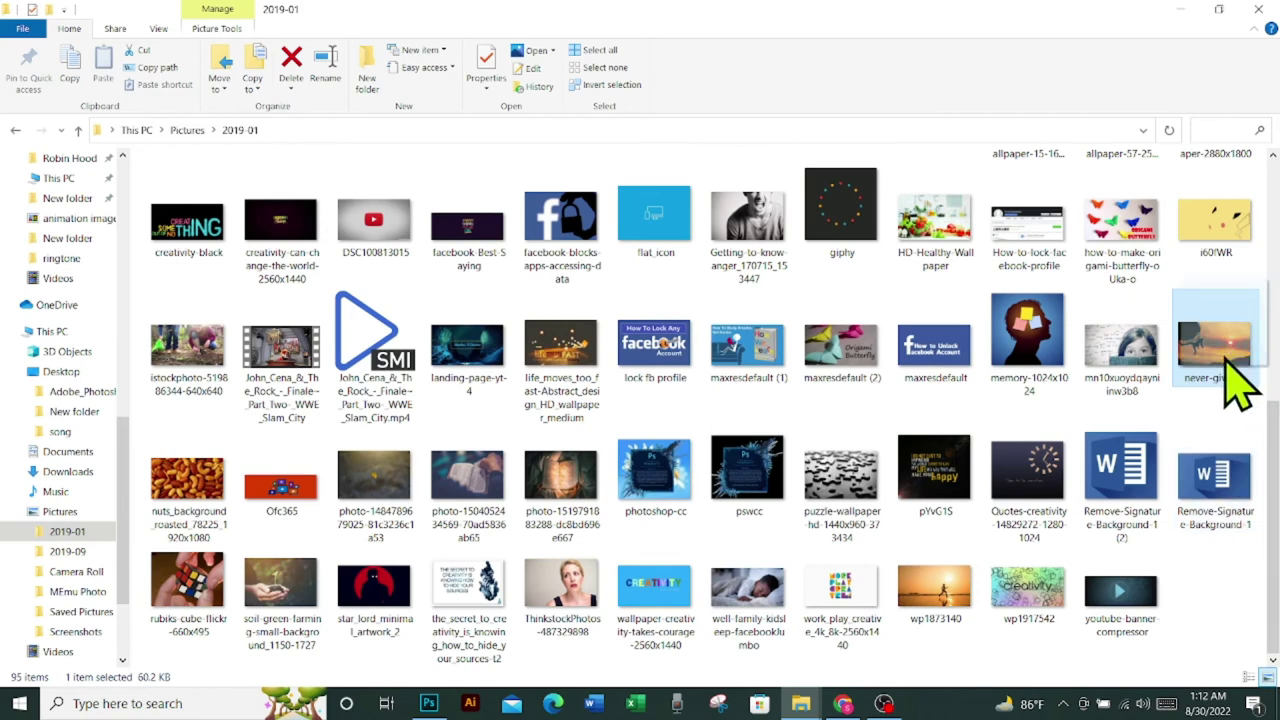
pyautogui.moveTo(1243, 378); pyautogui.dragTo(505, 690)
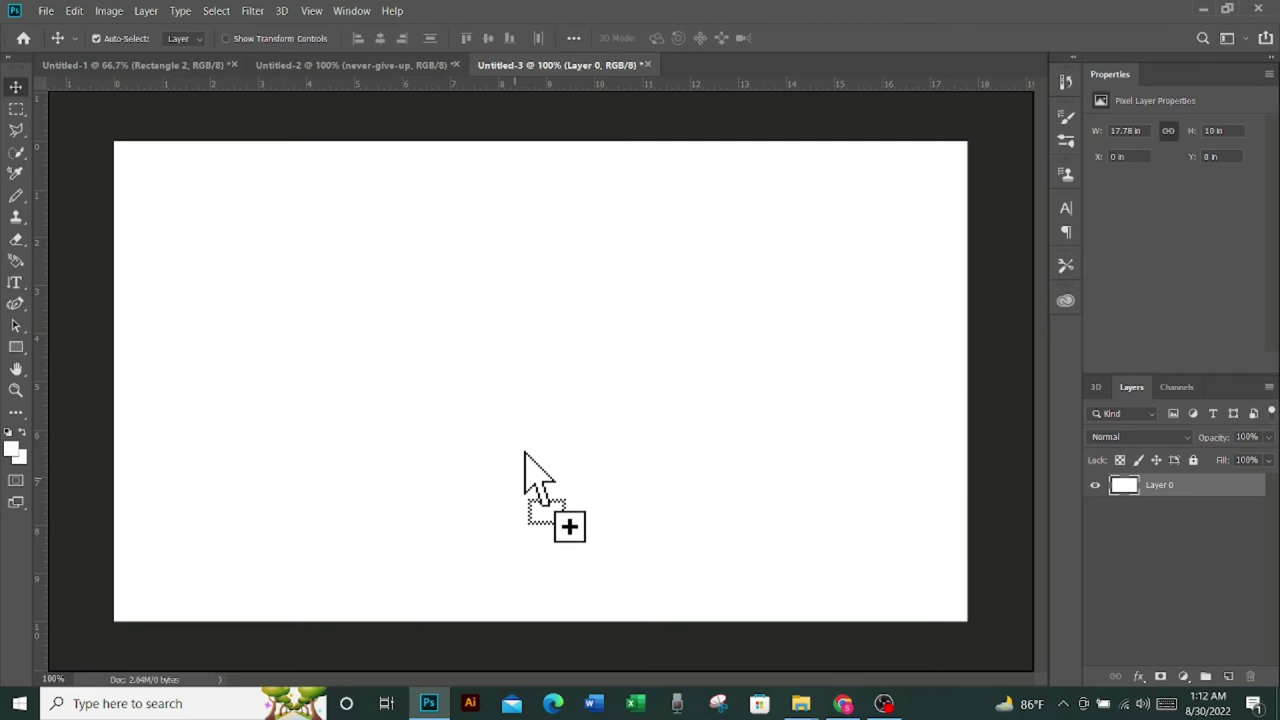
pyautogui.moveTo(505, 690); pyautogui.dragTo(525, 452)
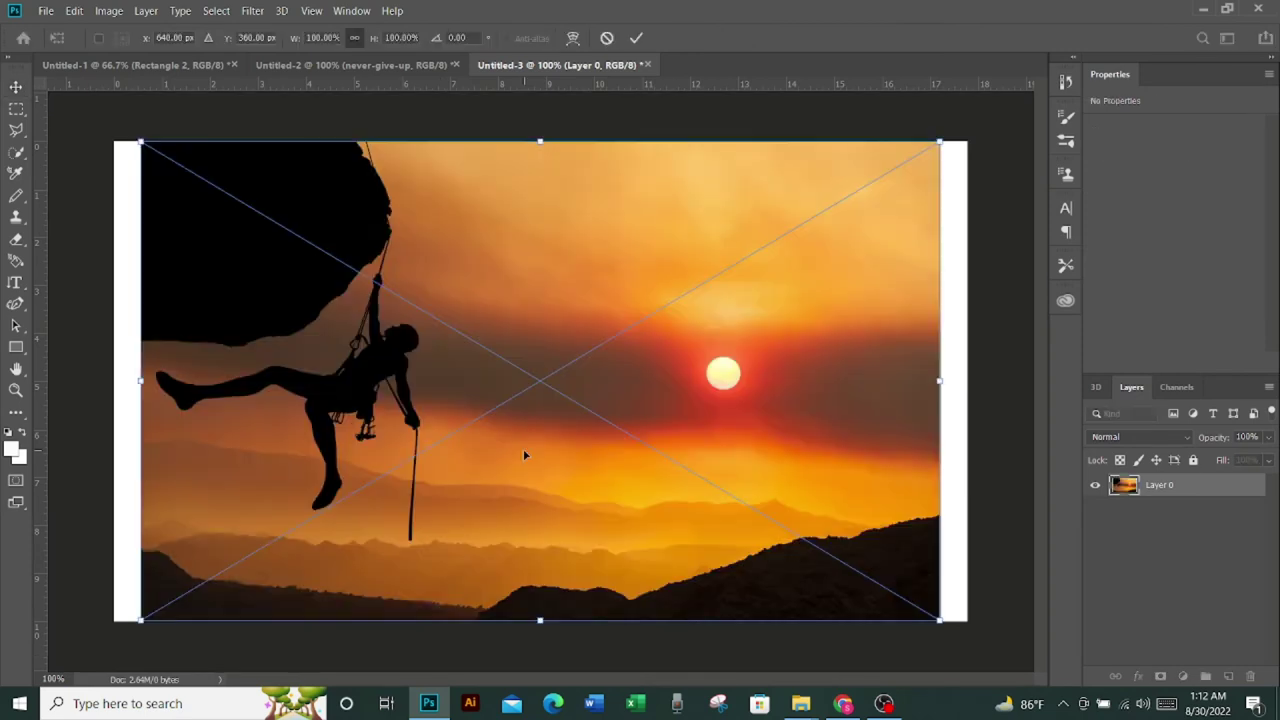
# Step: Stretch the placed climber photo sideways to about 106.67% so it covers both white strips
pyautogui.click(636, 38)
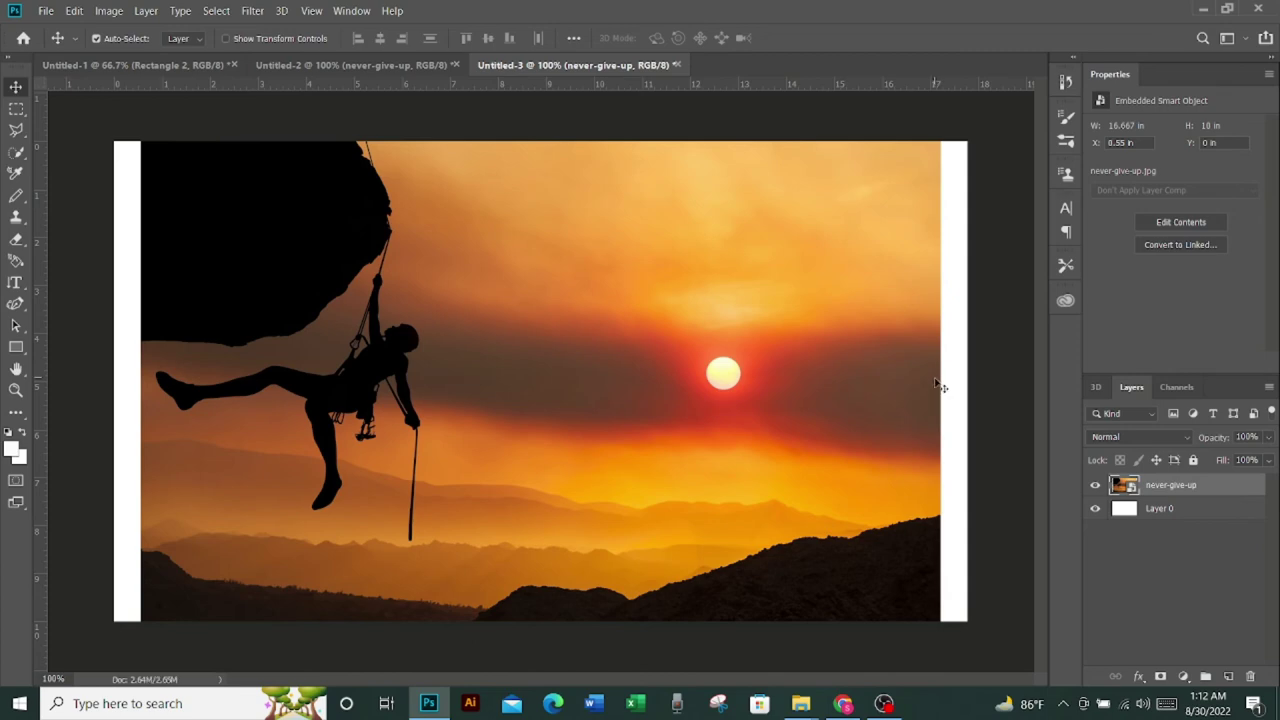
pyautogui.hotkey('ctrl', 't')
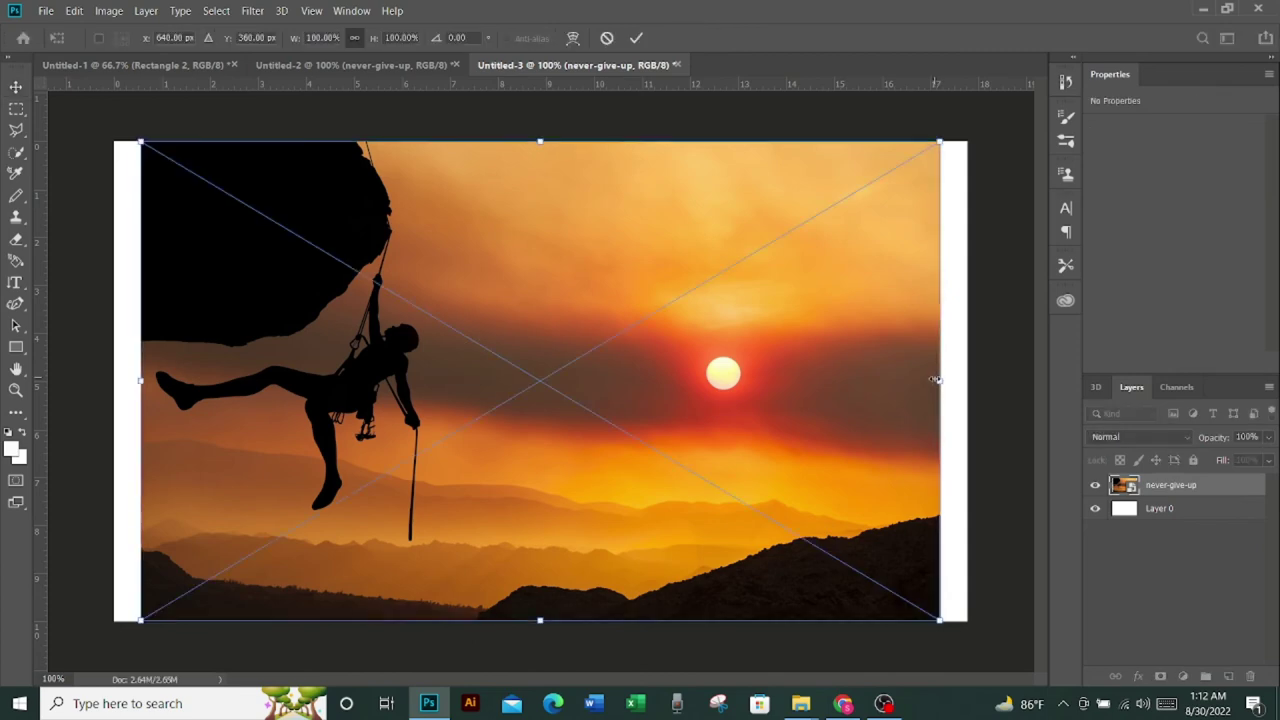
pyautogui.moveTo(936, 381); pyautogui.dragTo(966, 380)
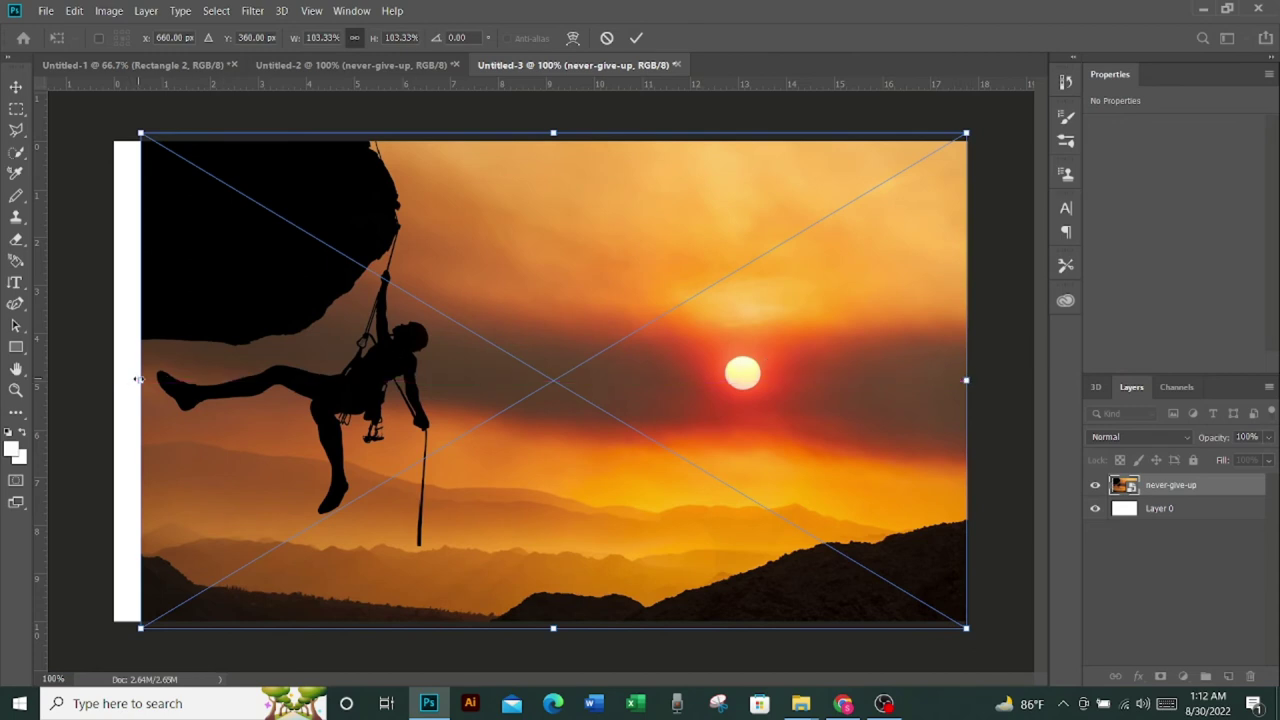
pyautogui.moveTo(138, 380); pyautogui.dragTo(114, 380)
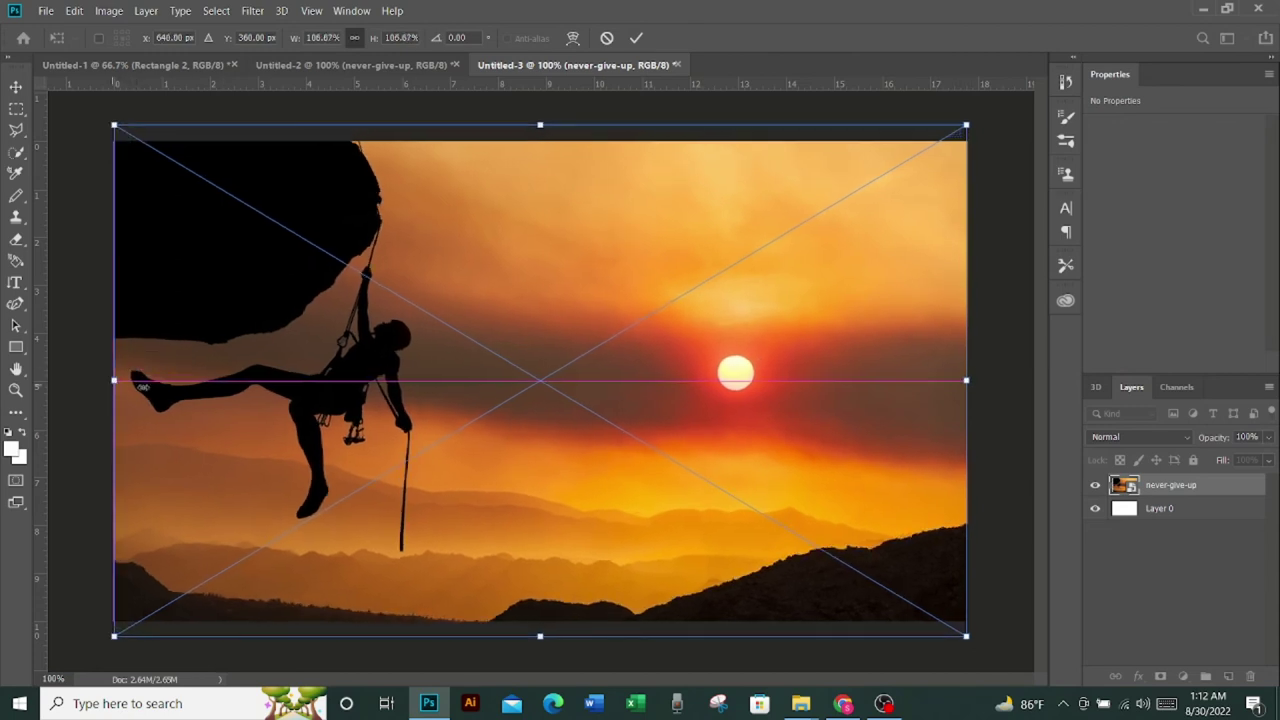
pyautogui.click(636, 38)
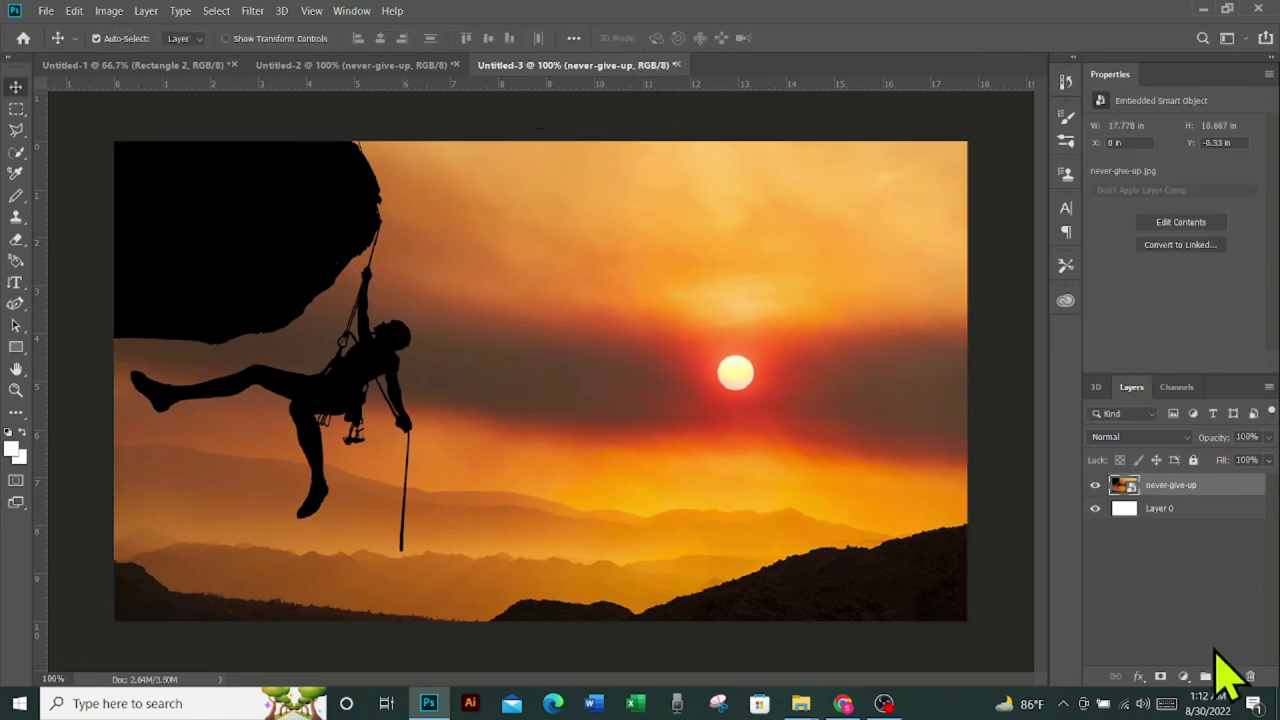
# Step: Draw a tall white 55 × 534 px rectangle on the left of the photo
pyautogui.click(1229, 677)
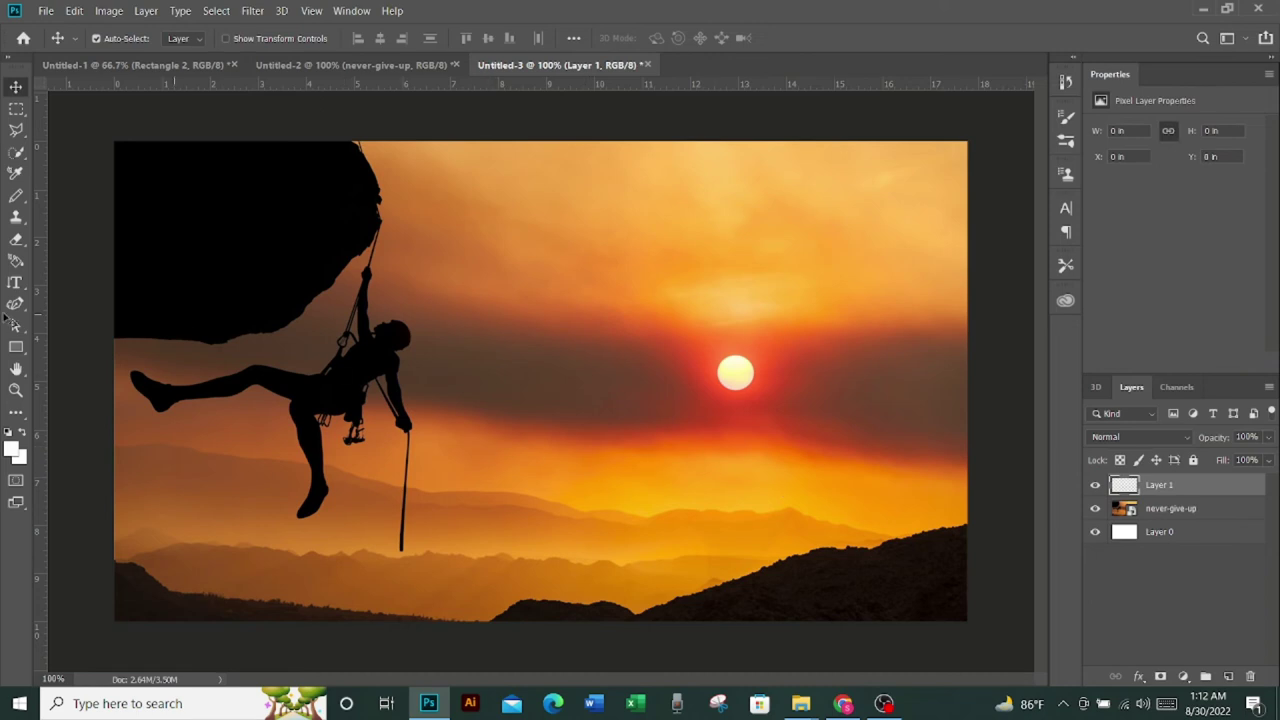
pyautogui.click(16, 346)
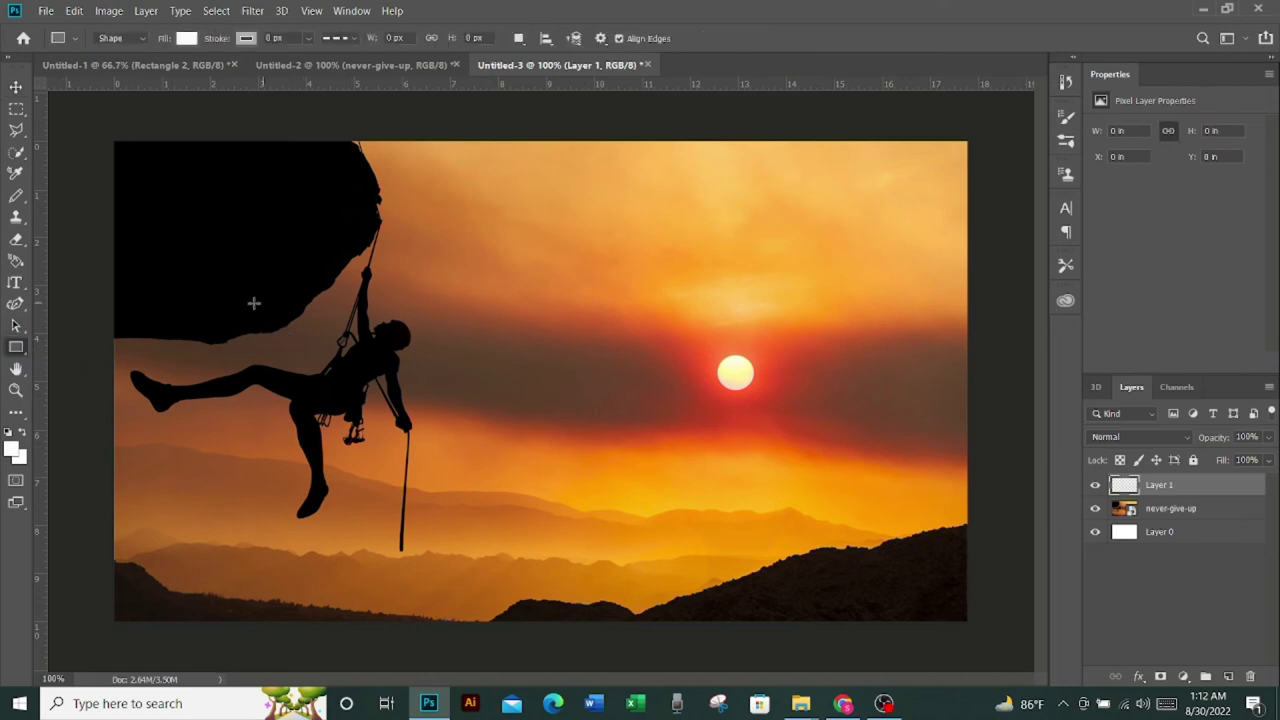
pyautogui.moveTo(227, 268)
pyautogui.mouseDown()
pyautogui.moveTo(272, 548)
pyautogui.moveTo(262, 623)
pyautogui.mouseUp()
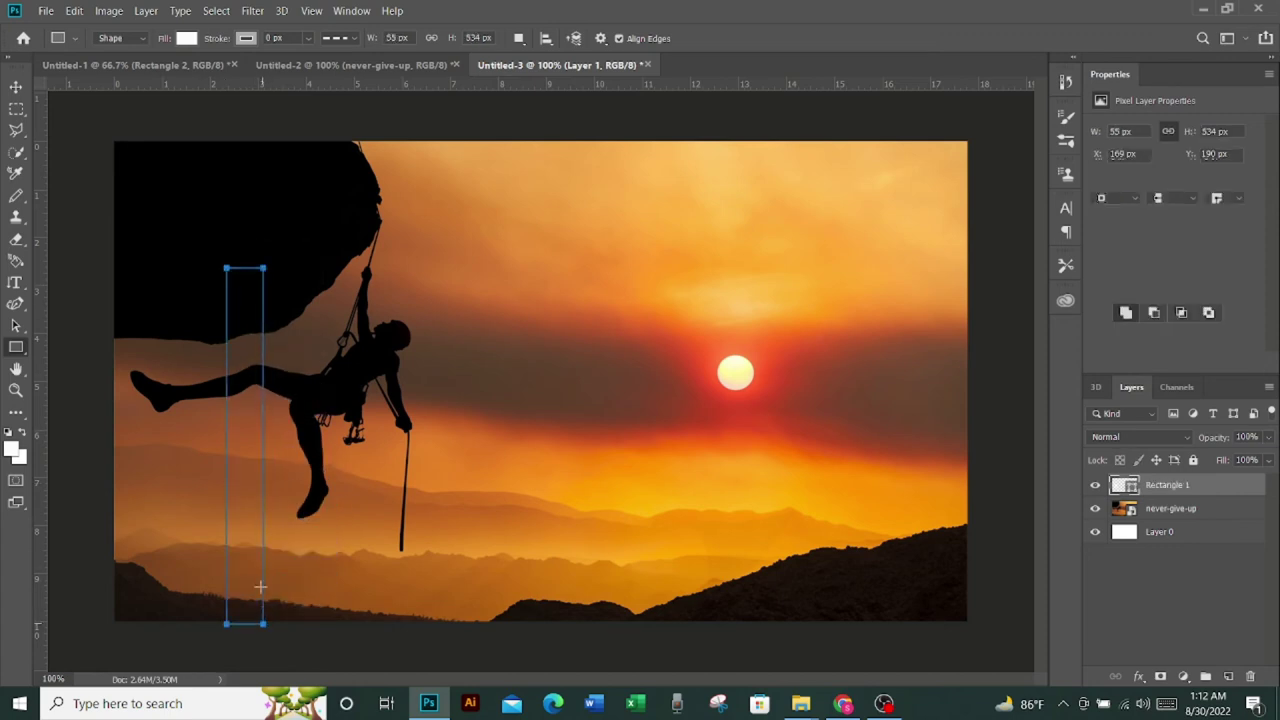
pyautogui.click(47, 14)
pyautogui.click(47, 14)
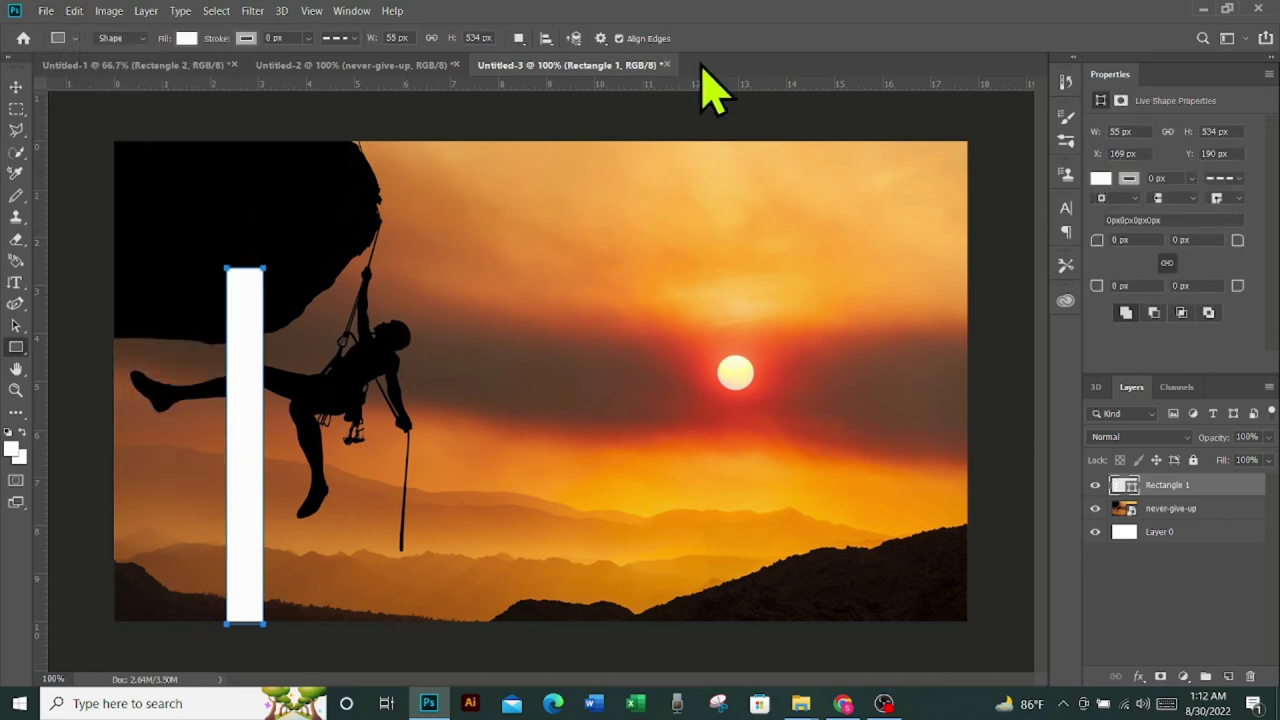
# Step: Copy the white bar's layer with Edit > Copy and paste a duplicate
pyautogui.click(1204, 510)
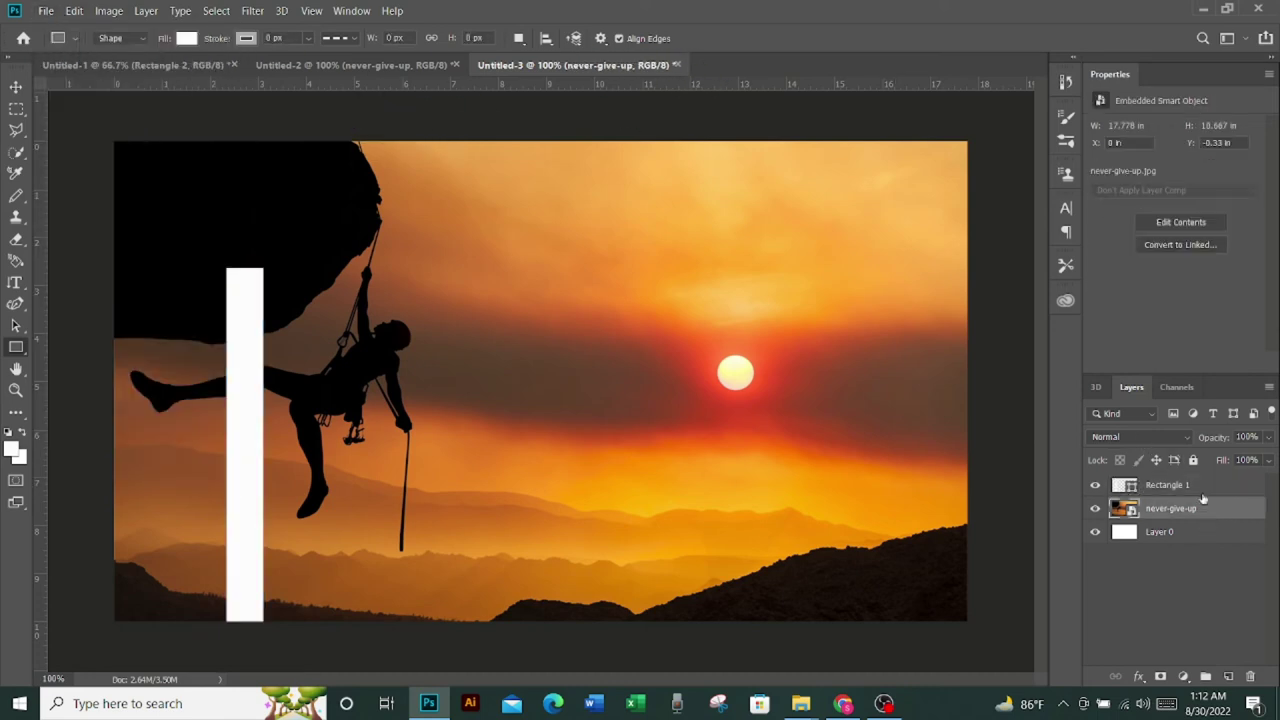
pyautogui.click(1202, 487)
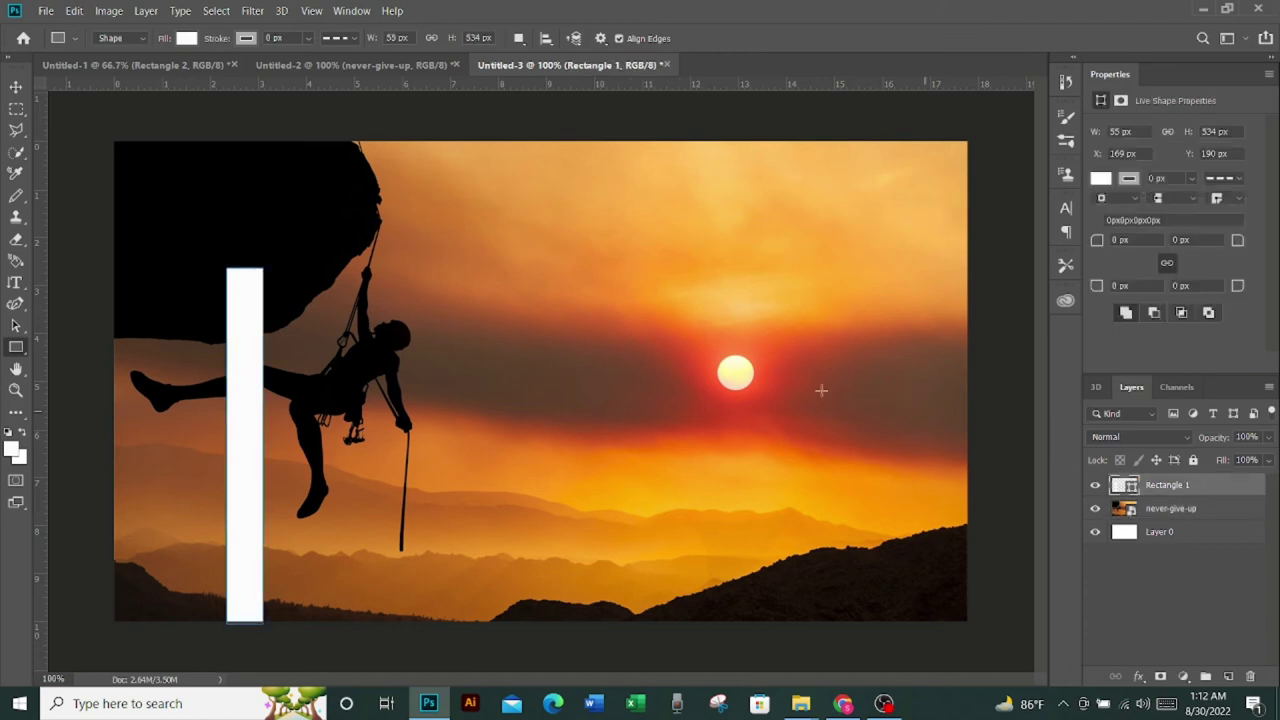
pyautogui.click(74, 11)
pyautogui.click(105, 120)
pyautogui.click(76, 11)
pyautogui.click(100, 151)
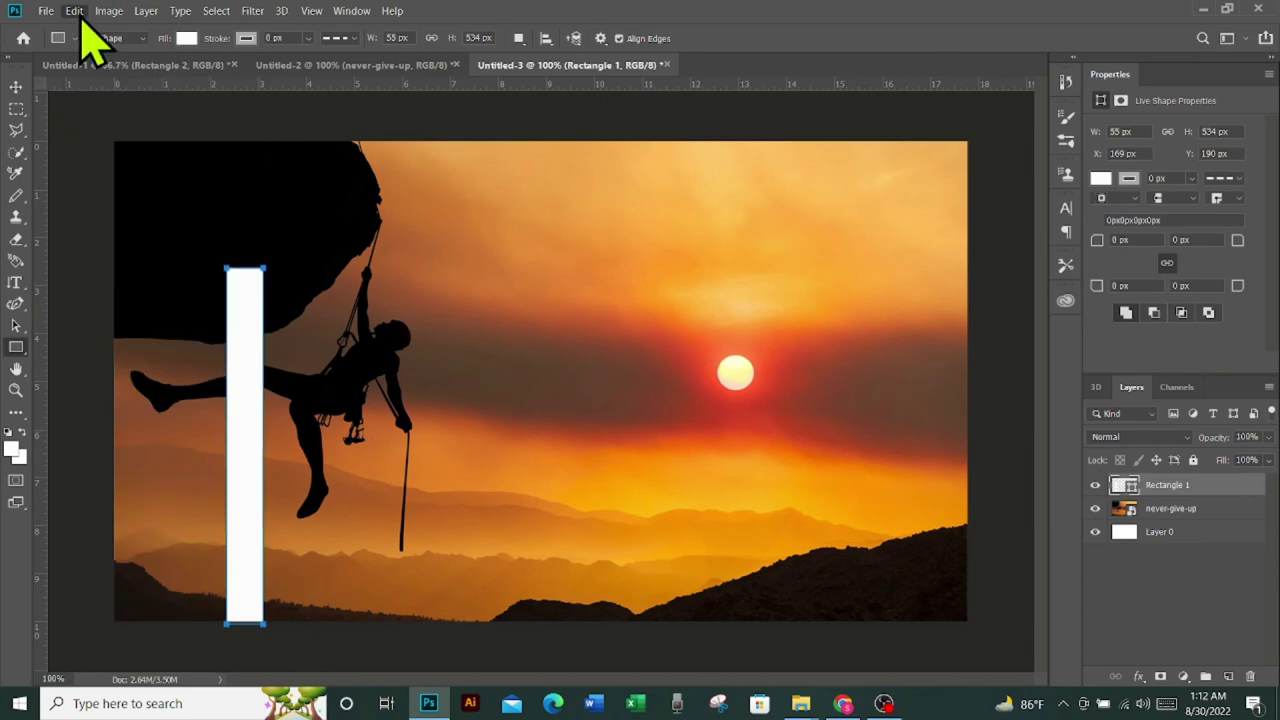
pyautogui.click(74, 11)
pyautogui.click(97, 151)
pyautogui.click(15, 87)
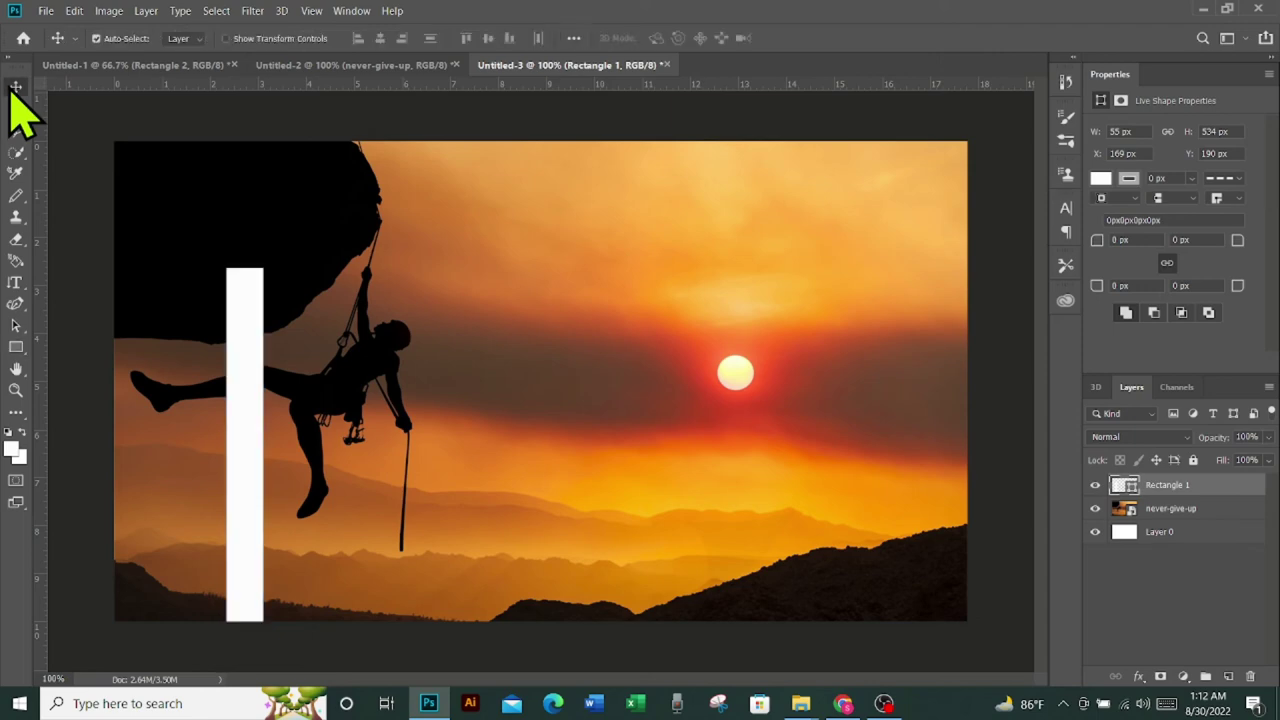
# Step: Paste further copies of the white bar with Edit > Paste, for five bars in total
pyautogui.click(75, 12)
pyautogui.click(74, 14)
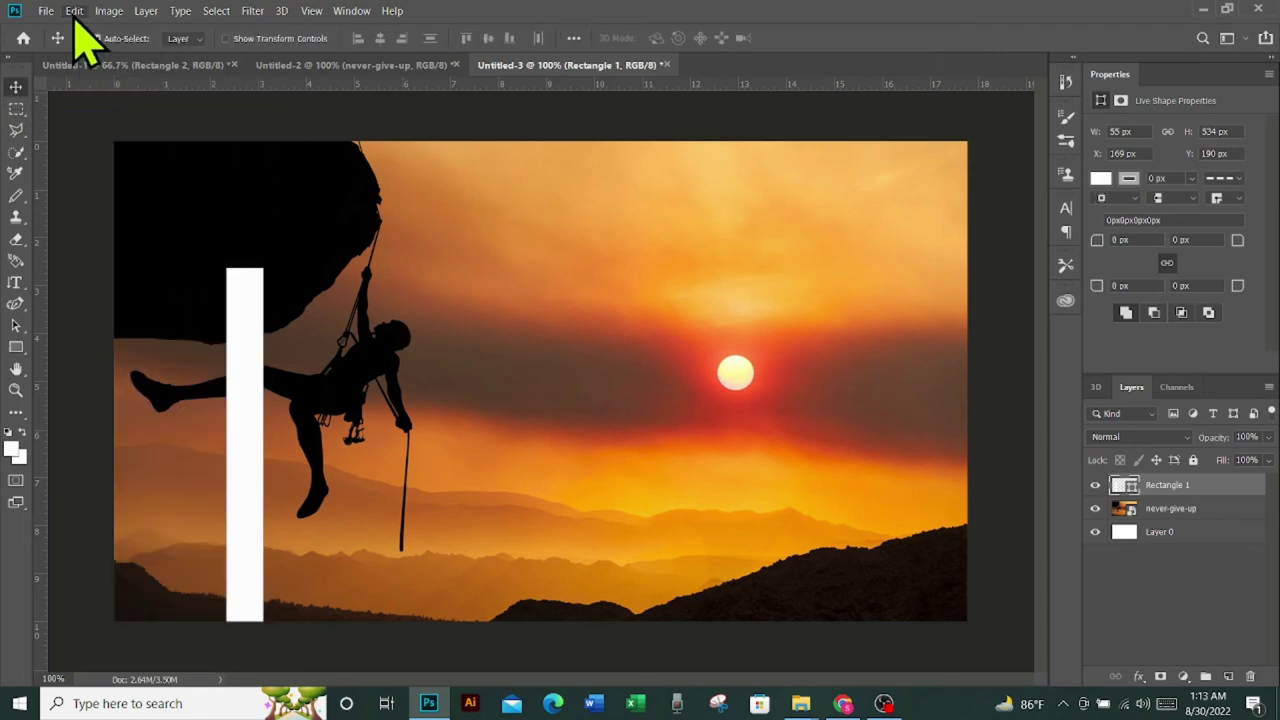
pyautogui.click(74, 12)
pyautogui.click(88, 149)
pyautogui.click(76, 12)
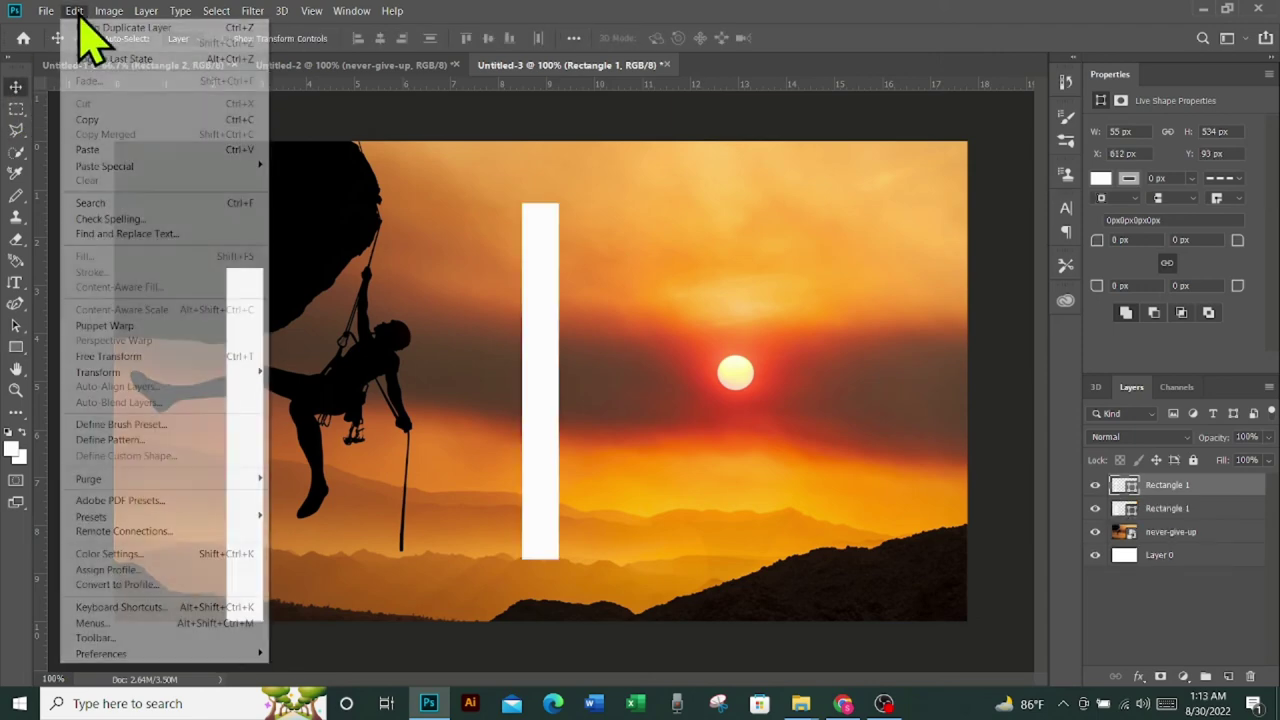
pyautogui.click(88, 149)
pyautogui.click(74, 12)
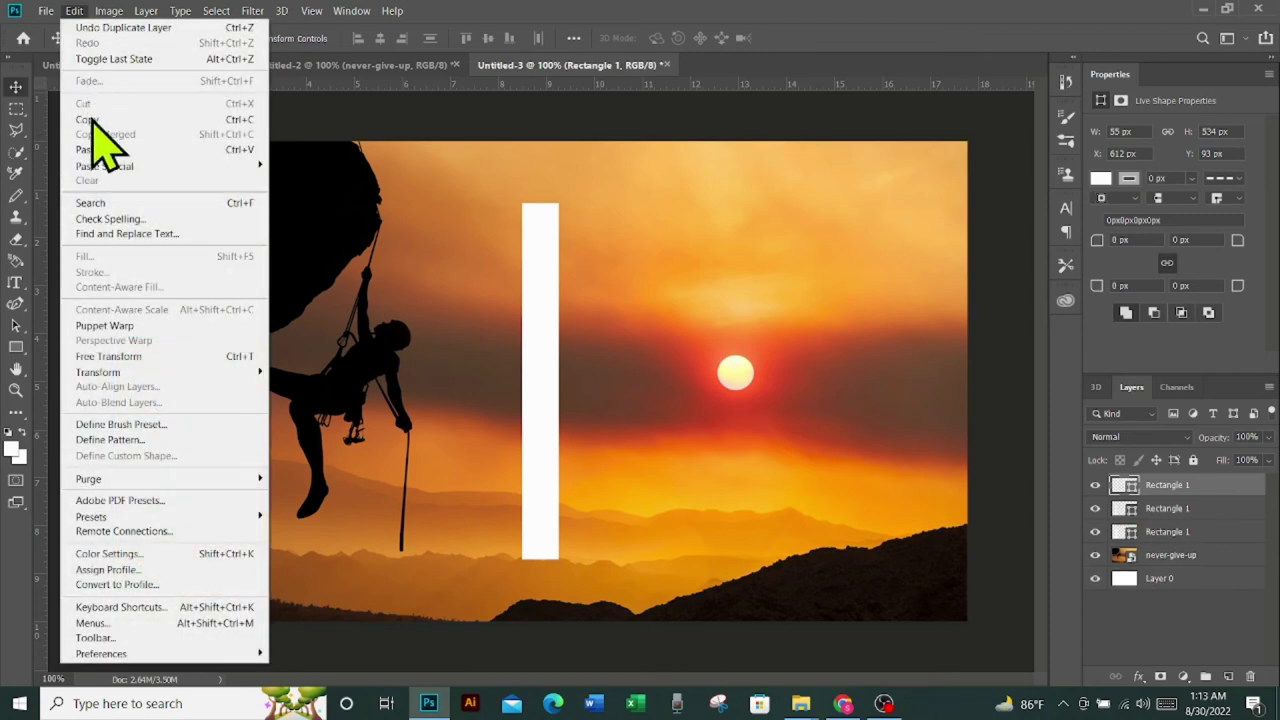
pyautogui.click(88, 149)
pyautogui.click(74, 12)
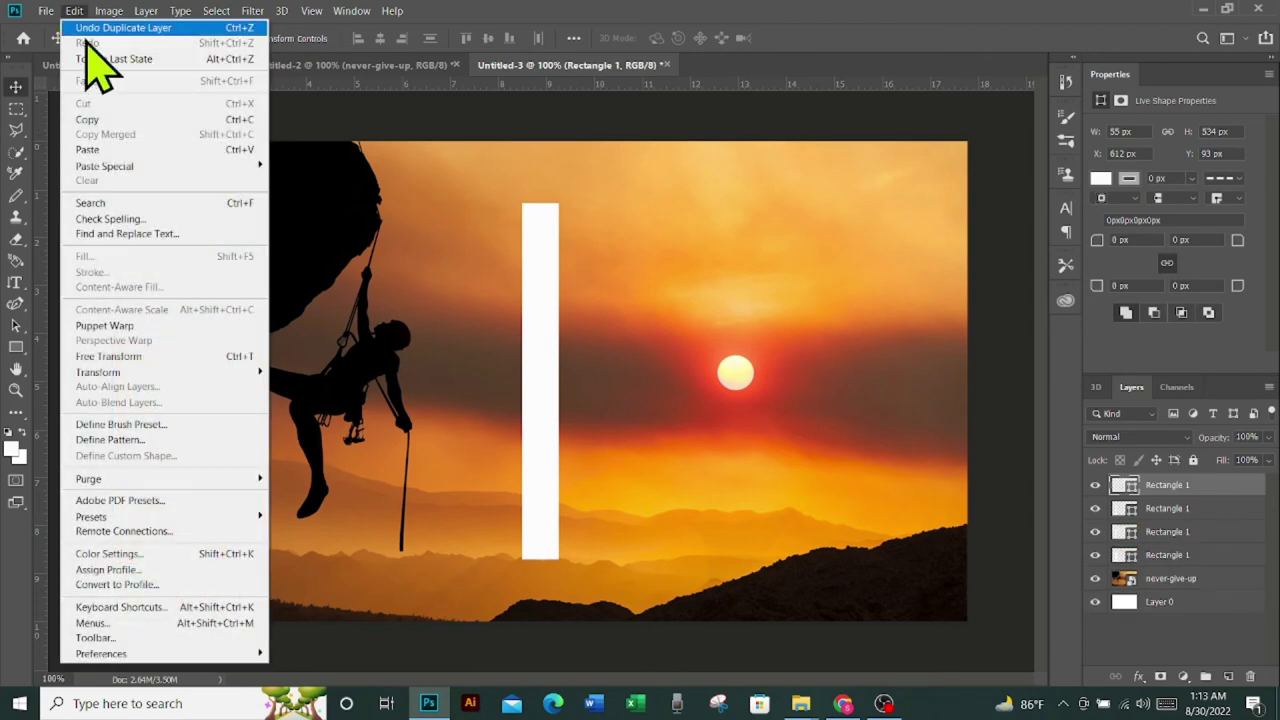
pyautogui.click(100, 152)
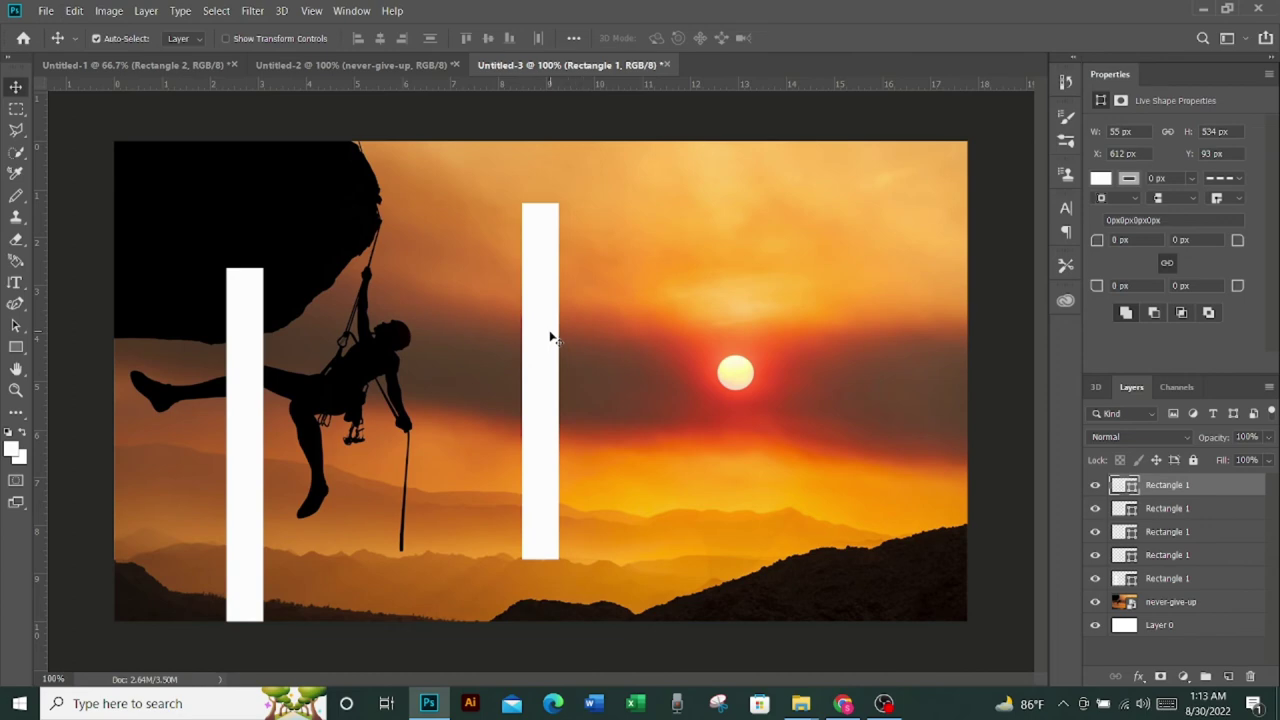
# Step: Place each copy further right and lower so heights step down, then select all five layers
pyautogui.moveTo(550, 338); pyautogui.dragTo(311, 443)
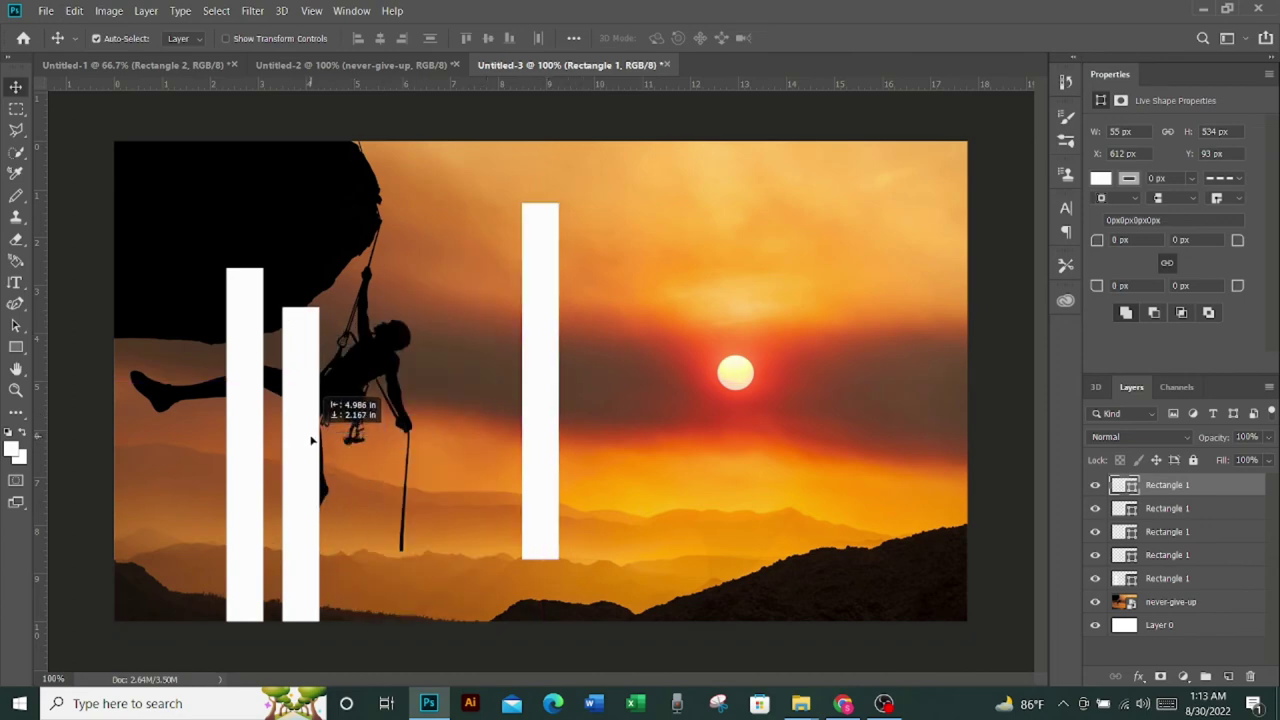
pyautogui.moveTo(549, 391); pyautogui.dragTo(362, 525)
pyautogui.moveTo(549, 399); pyautogui.dragTo(417, 582)
pyautogui.moveTo(549, 344)
pyautogui.mouseDown()
pyautogui.moveTo(500, 577)
pyautogui.moveTo(478, 570)
pyautogui.mouseUp()
pyautogui.click(15, 88)
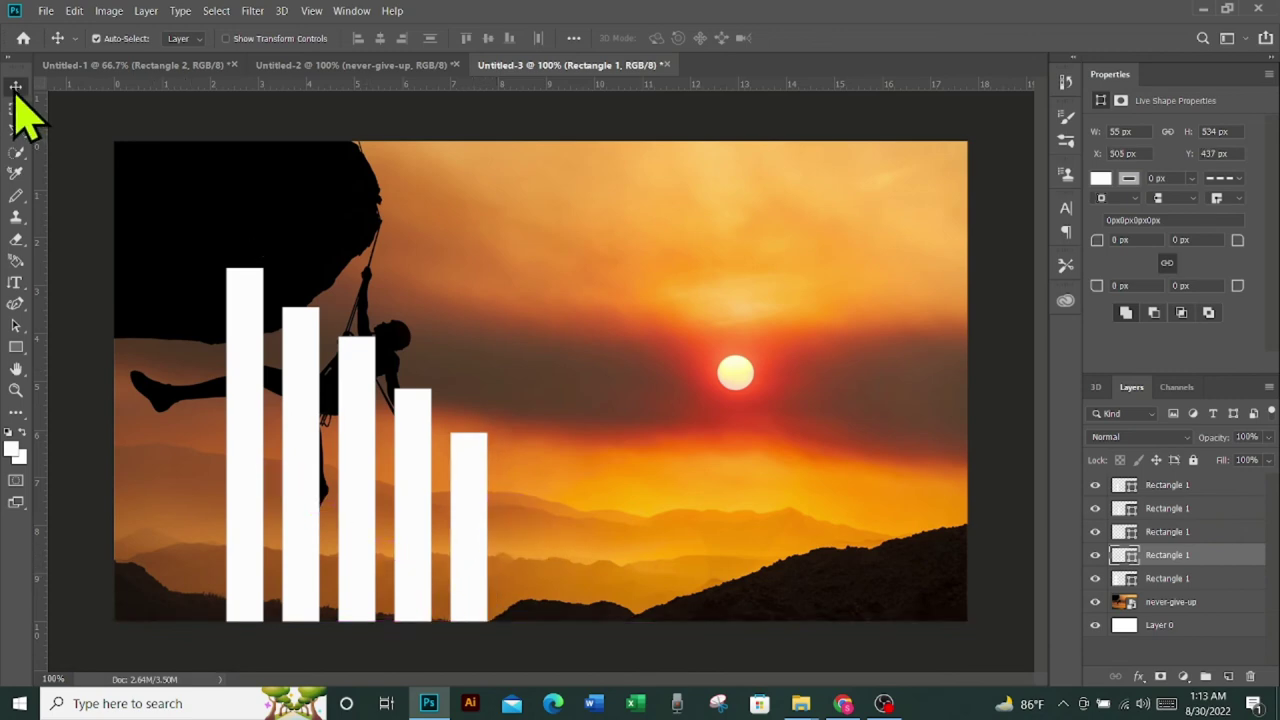
pyautogui.click(1180, 580)
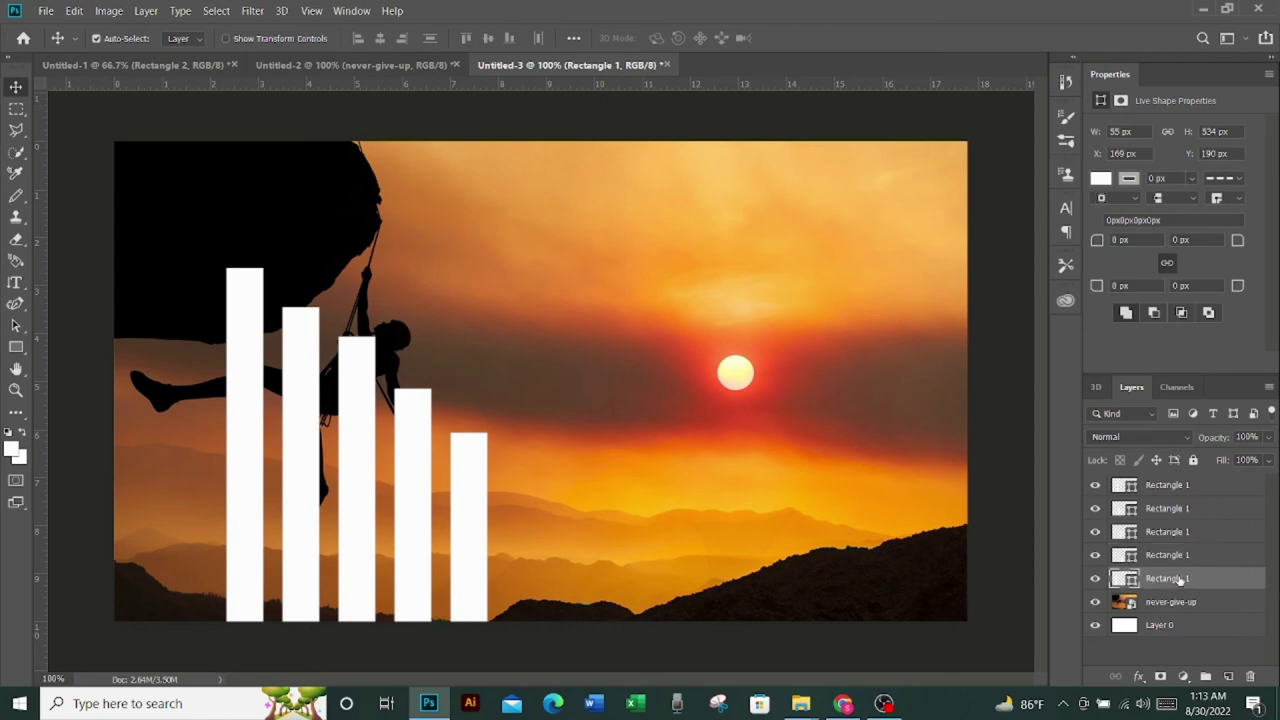
pyautogui.keyDown('shift'); pyautogui.click(1206, 490); pyautogui.keyUp('shift')
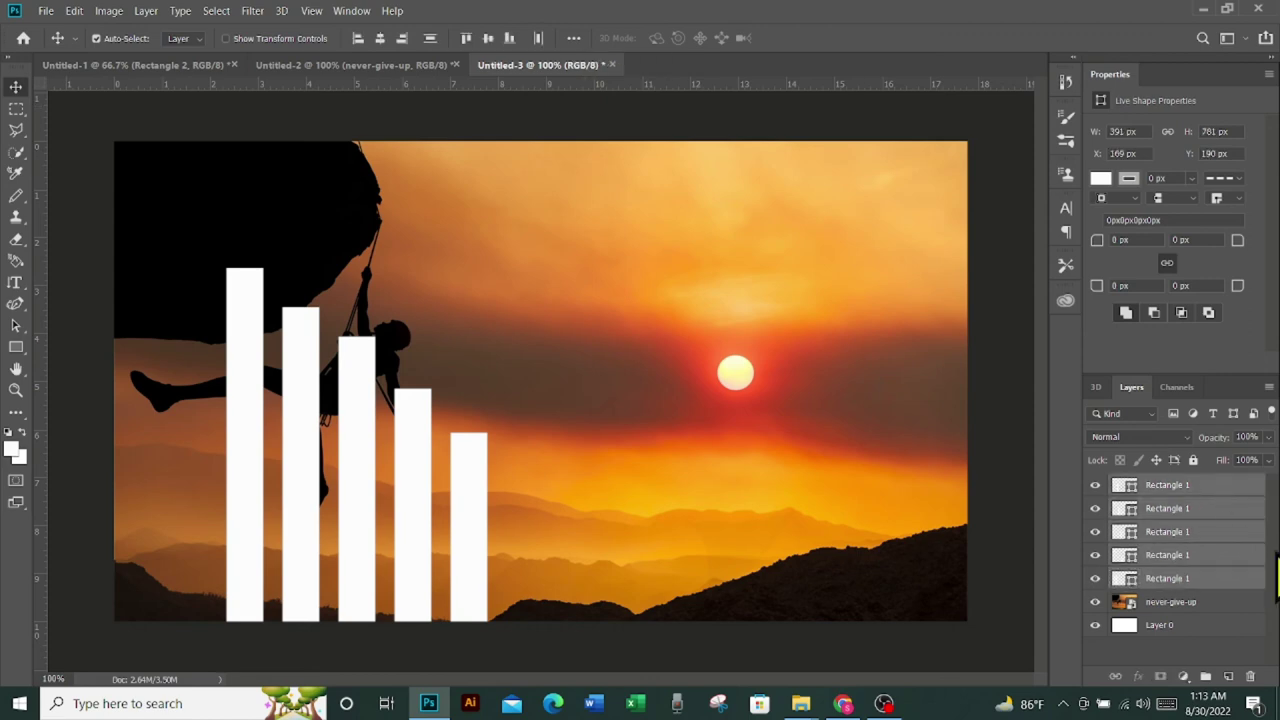
# Step: Merge the five rectangle layers into one shape and nudge it up slightly
pyautogui.rightClick(1203, 538)
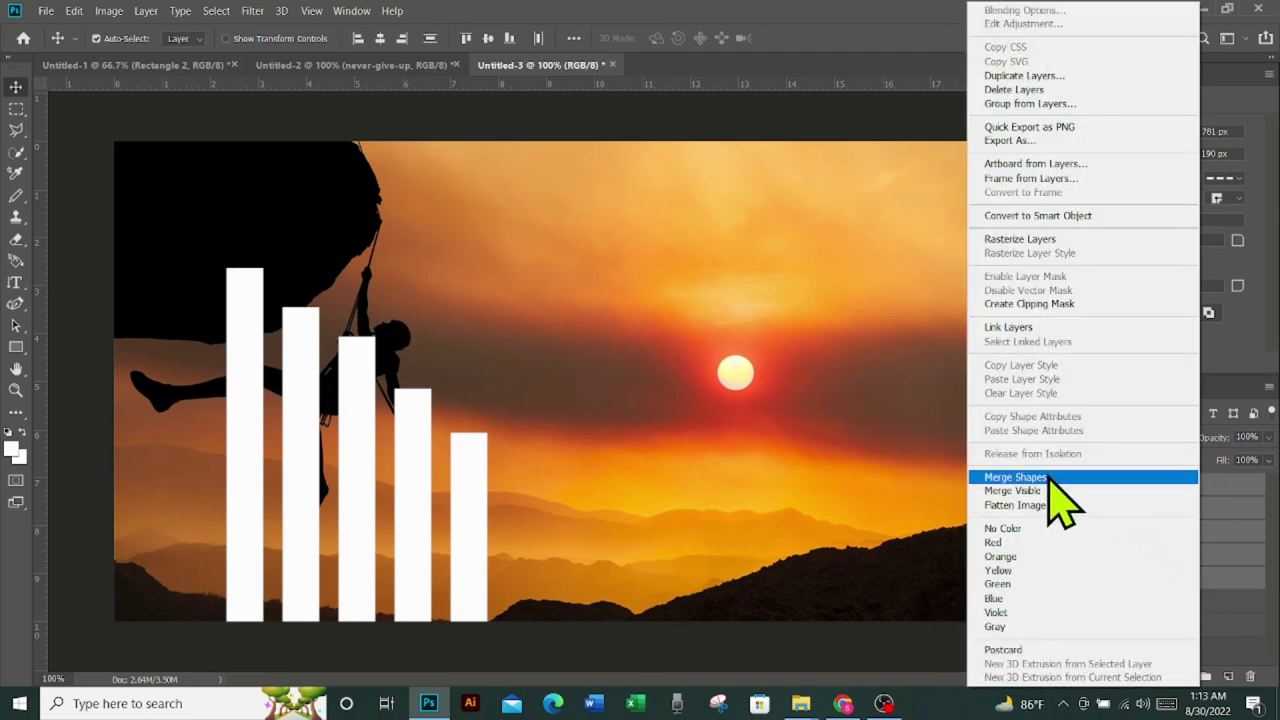
pyautogui.click(1060, 500)
pyautogui.moveTo(478, 531); pyautogui.dragTo(477, 523)
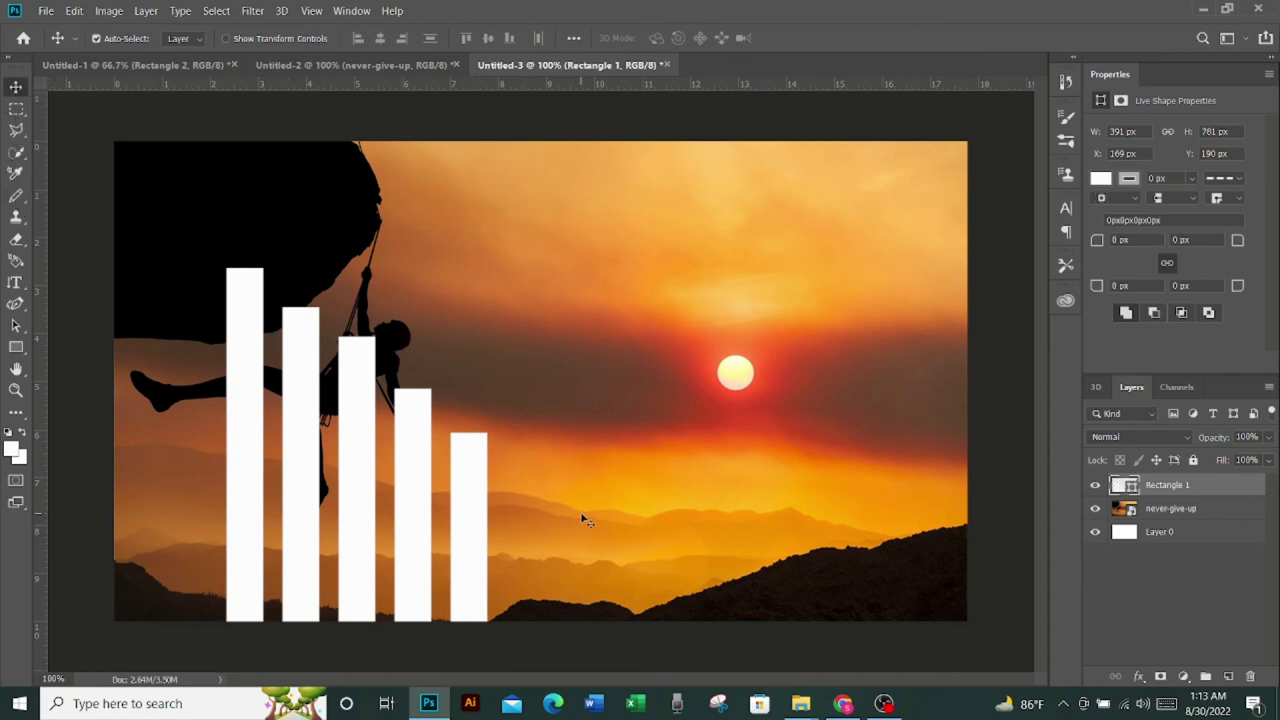
# Step: Commit a free transform of the merged bars unchanged, then copy the shape layer
pyautogui.hotkey('ctrl', 't')
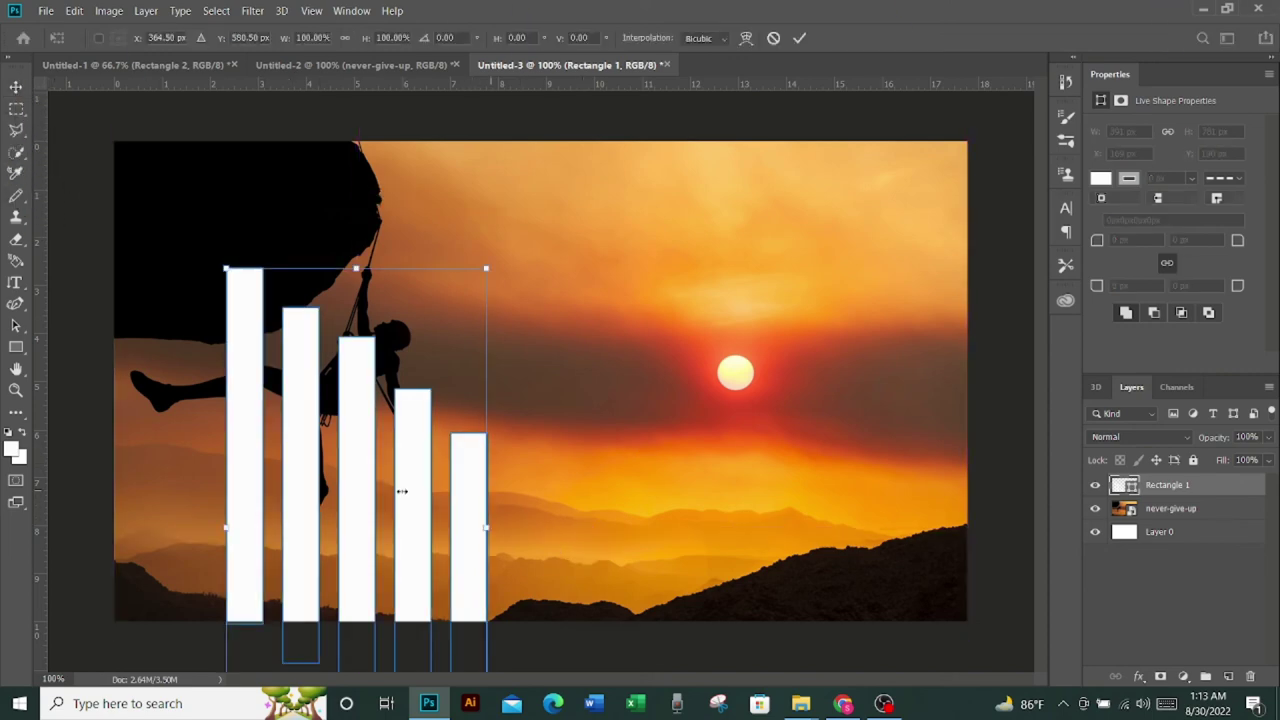
pyautogui.rightClick(401, 491)
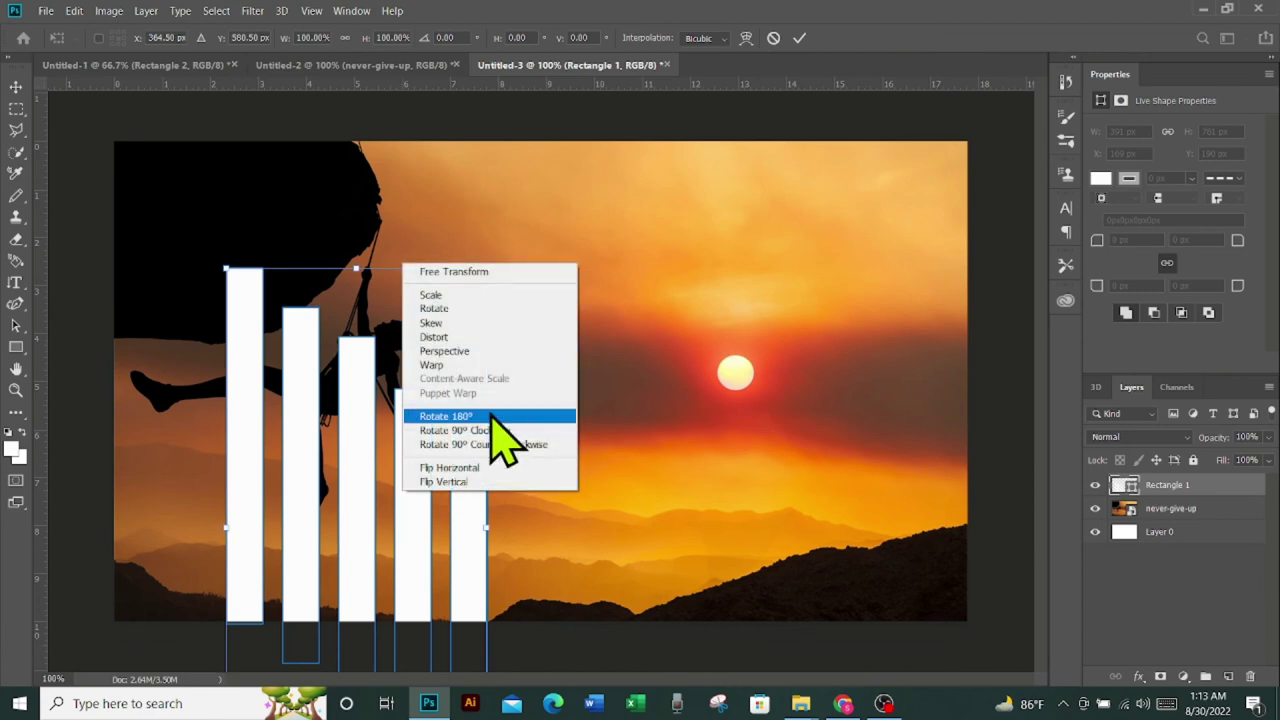
pyautogui.click(788, 246)
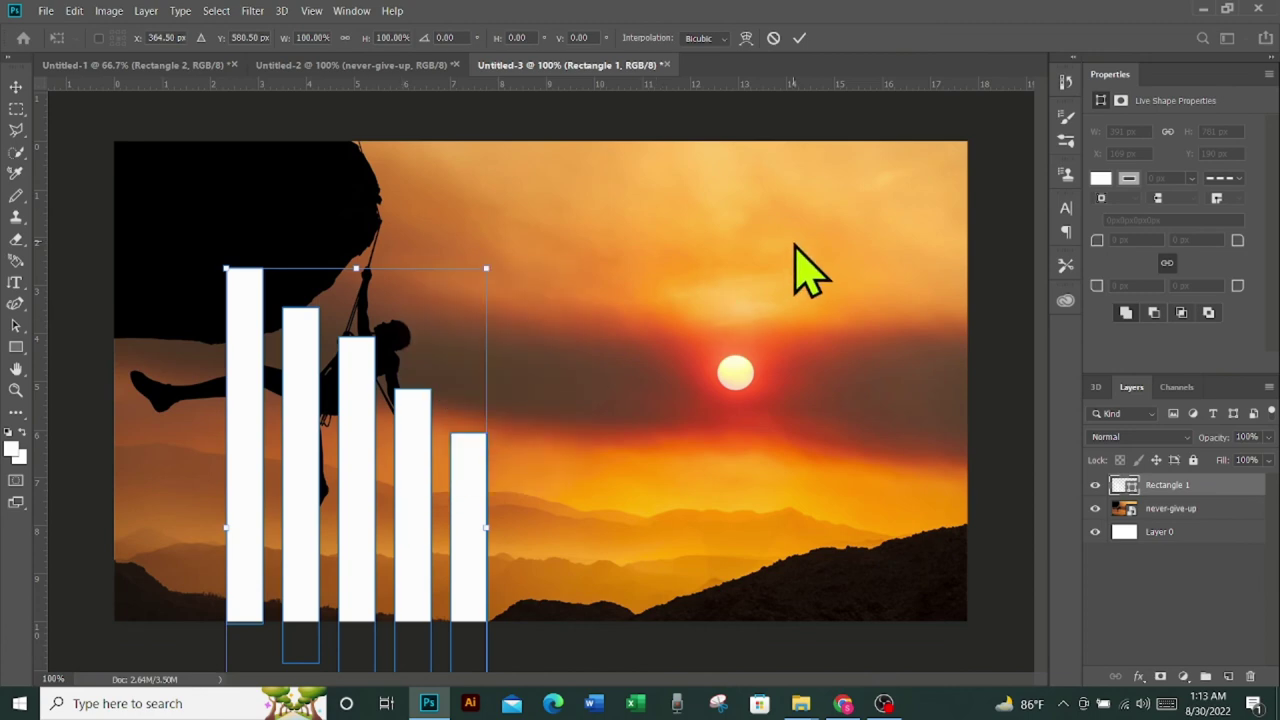
pyautogui.click(800, 38)
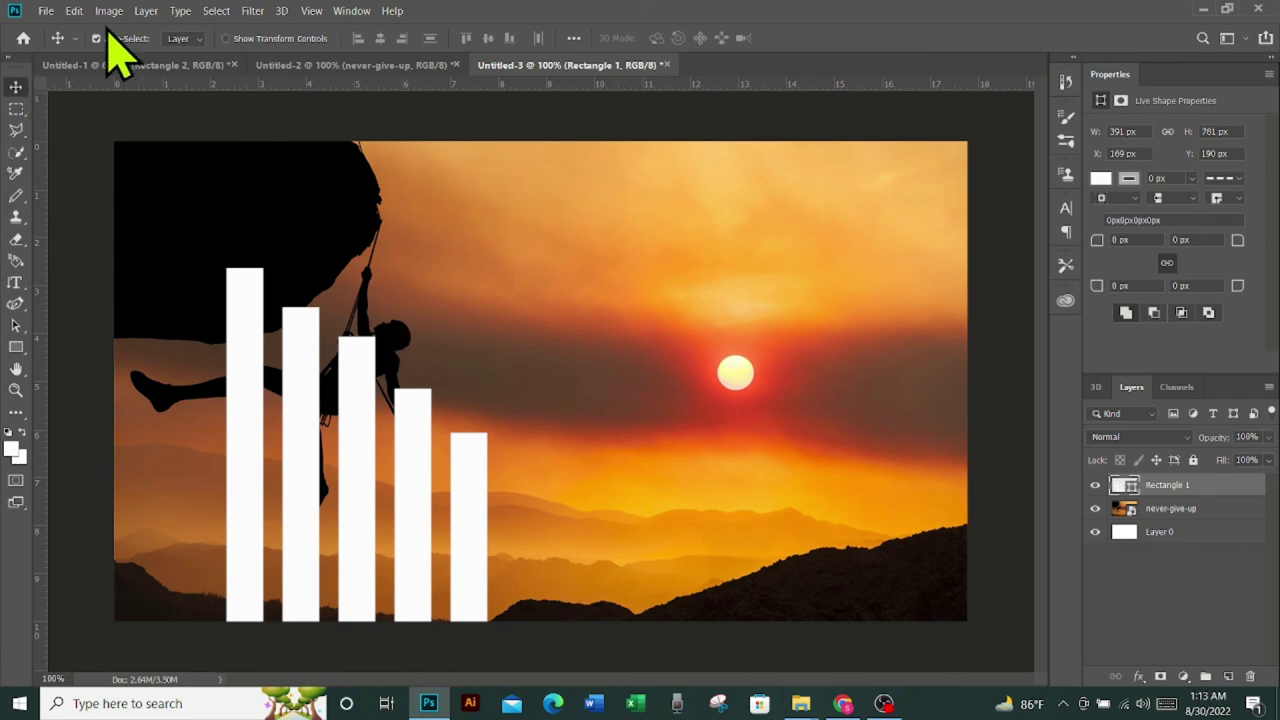
pyautogui.click(74, 11)
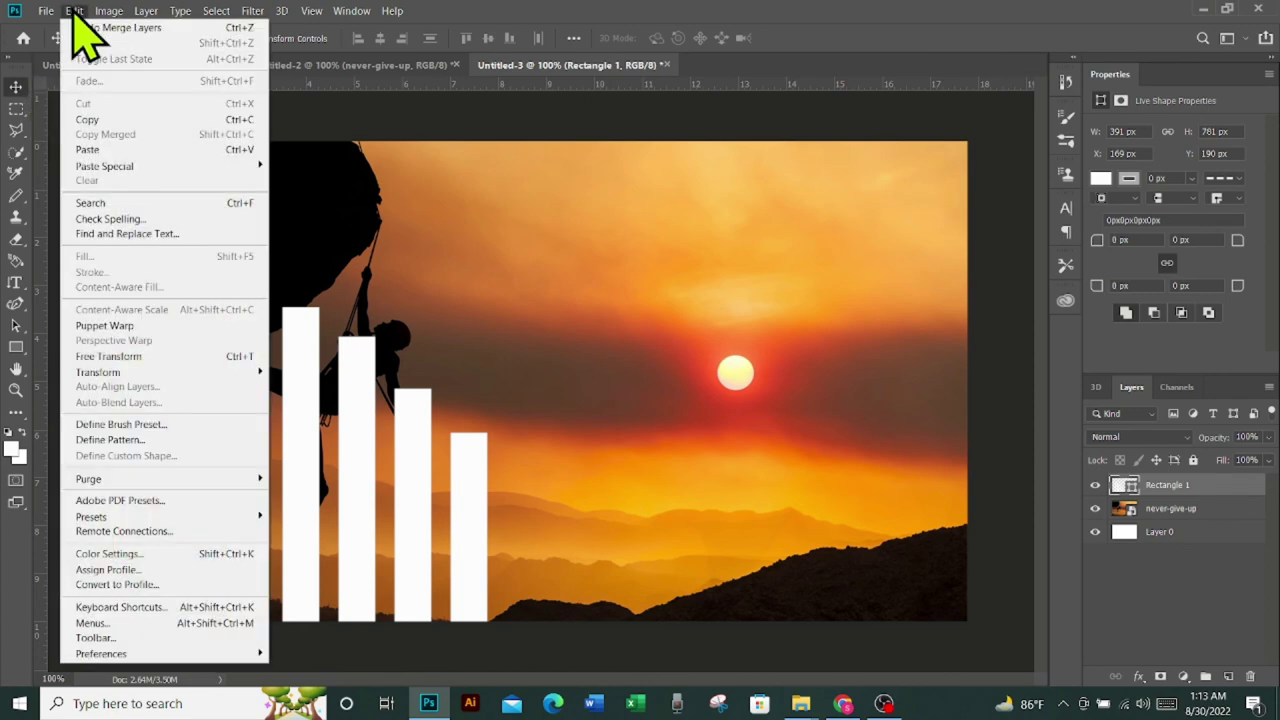
pyautogui.click(88, 120)
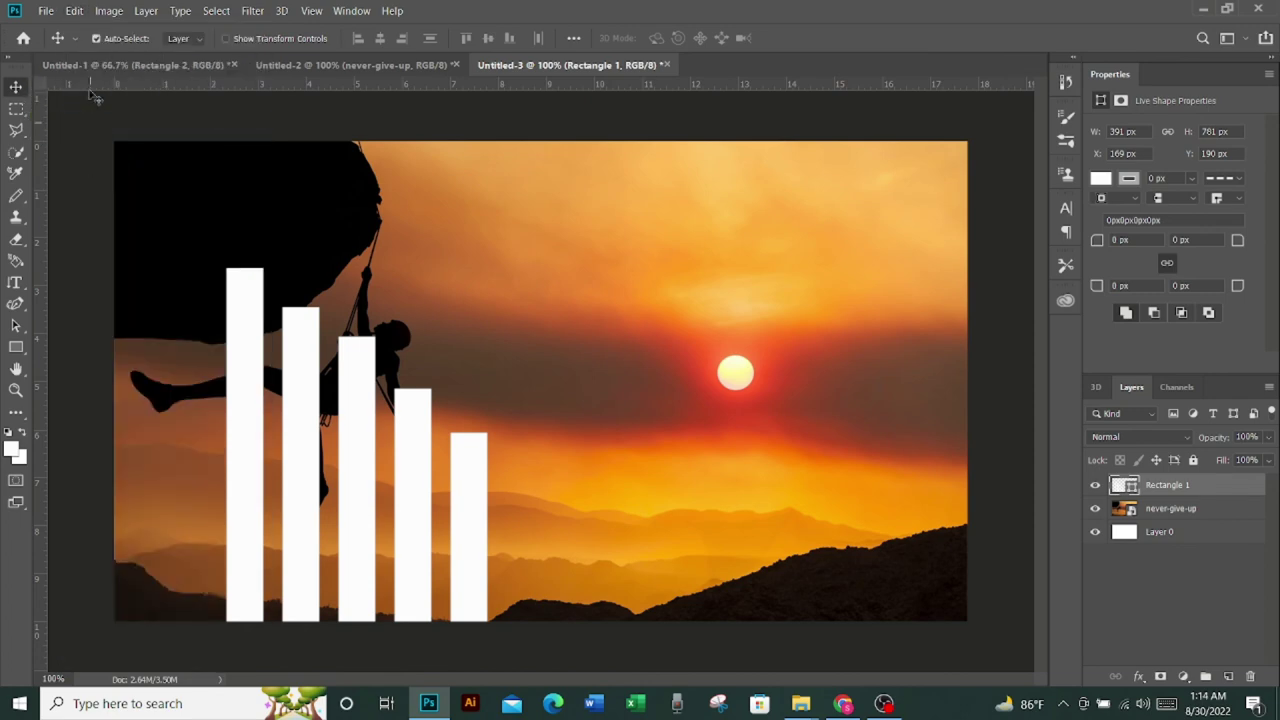
pyautogui.click(75, 12)
# Step: Paste the bars, flip them horizontally, and set them on the bottom edge to the right
pyautogui.click(92, 149)
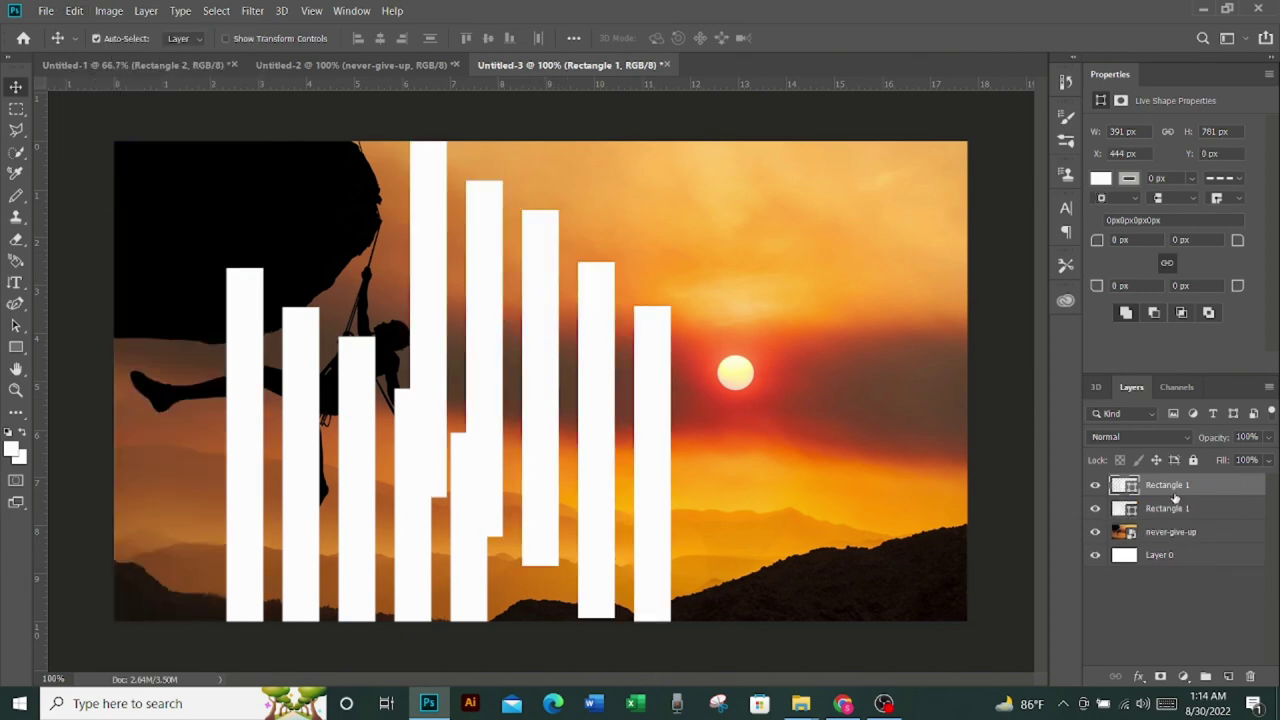
pyautogui.hotkey('ctrl', 't')
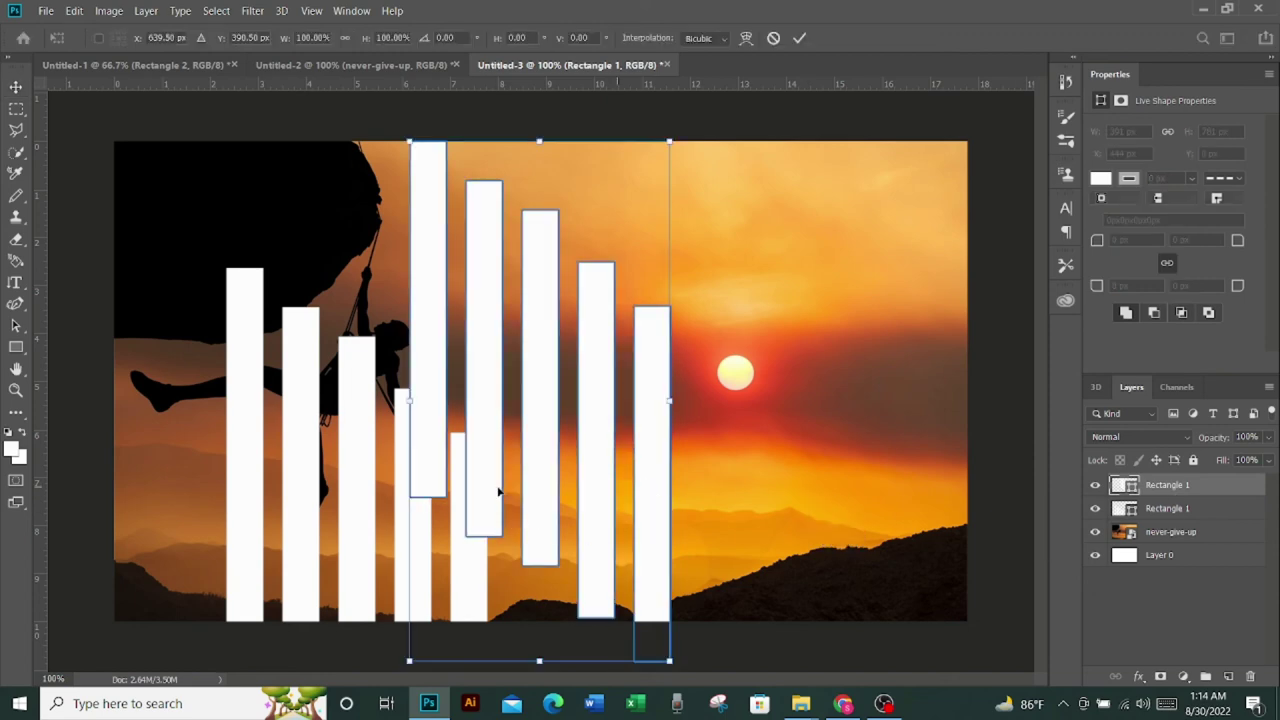
pyautogui.rightClick(502, 490)
pyautogui.click(520, 464)
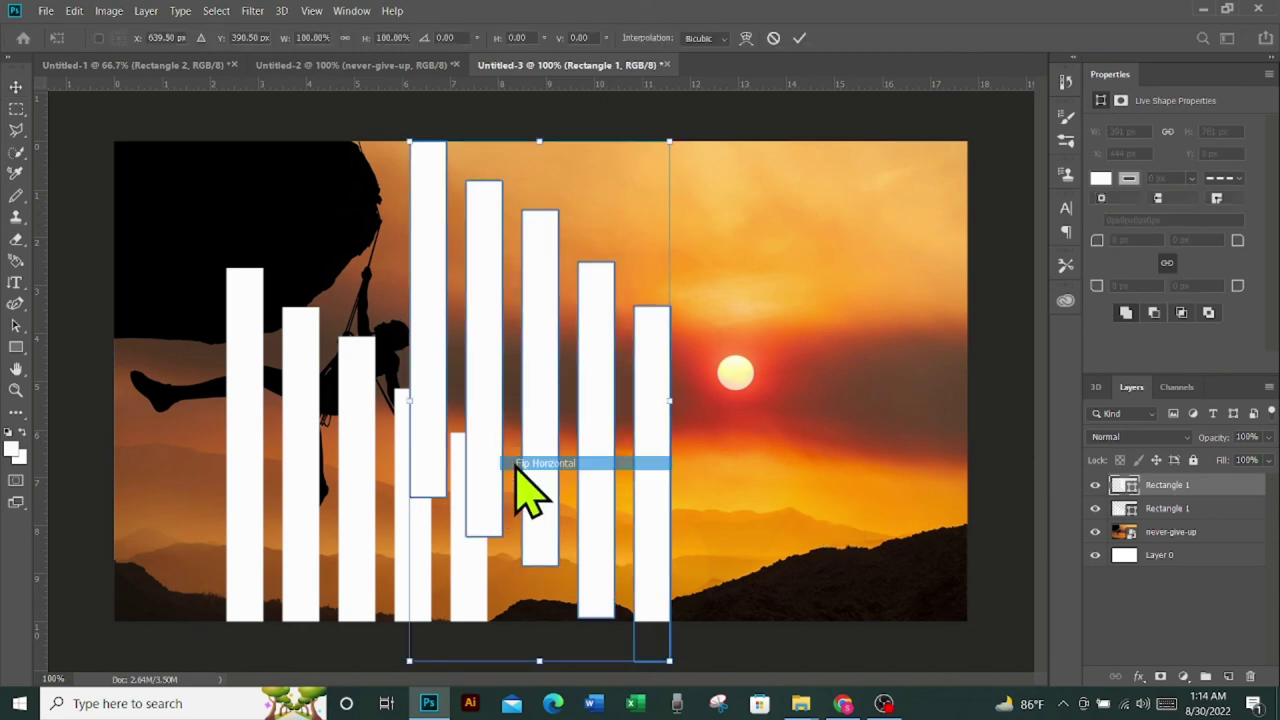
pyautogui.moveTo(594, 409); pyautogui.dragTo(674, 470)
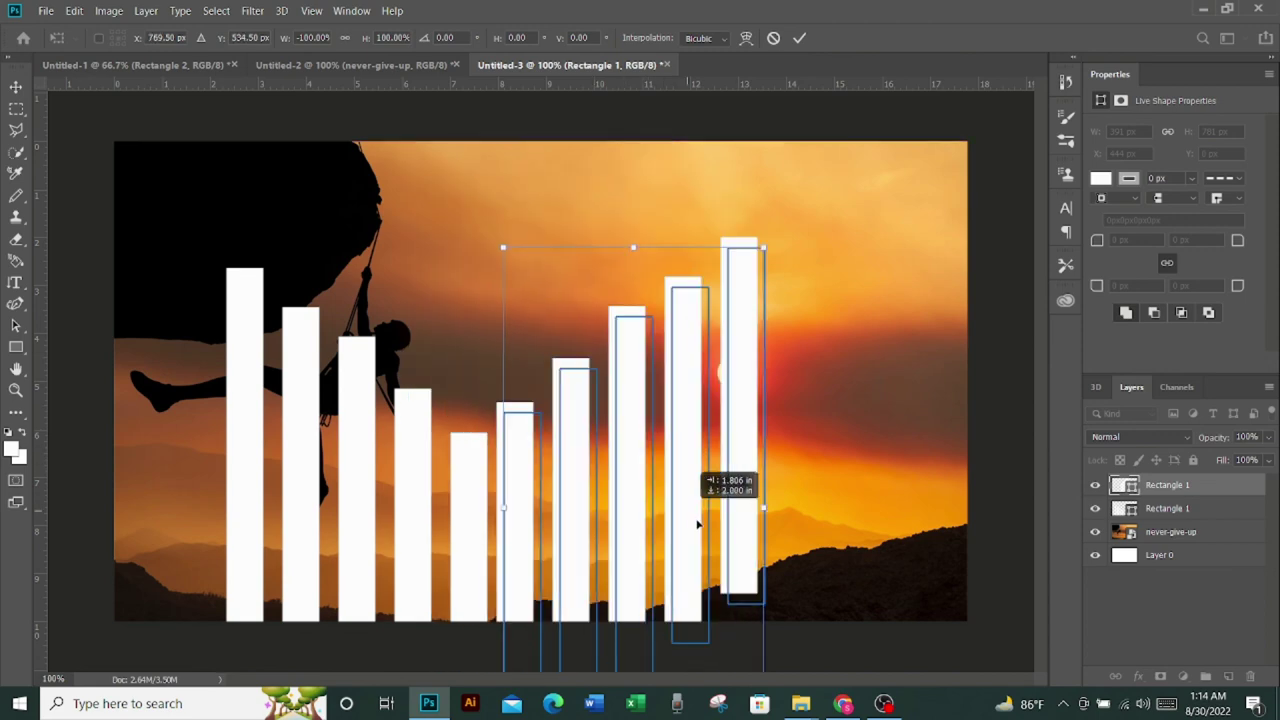
pyautogui.moveTo(674, 470); pyautogui.dragTo(697, 539)
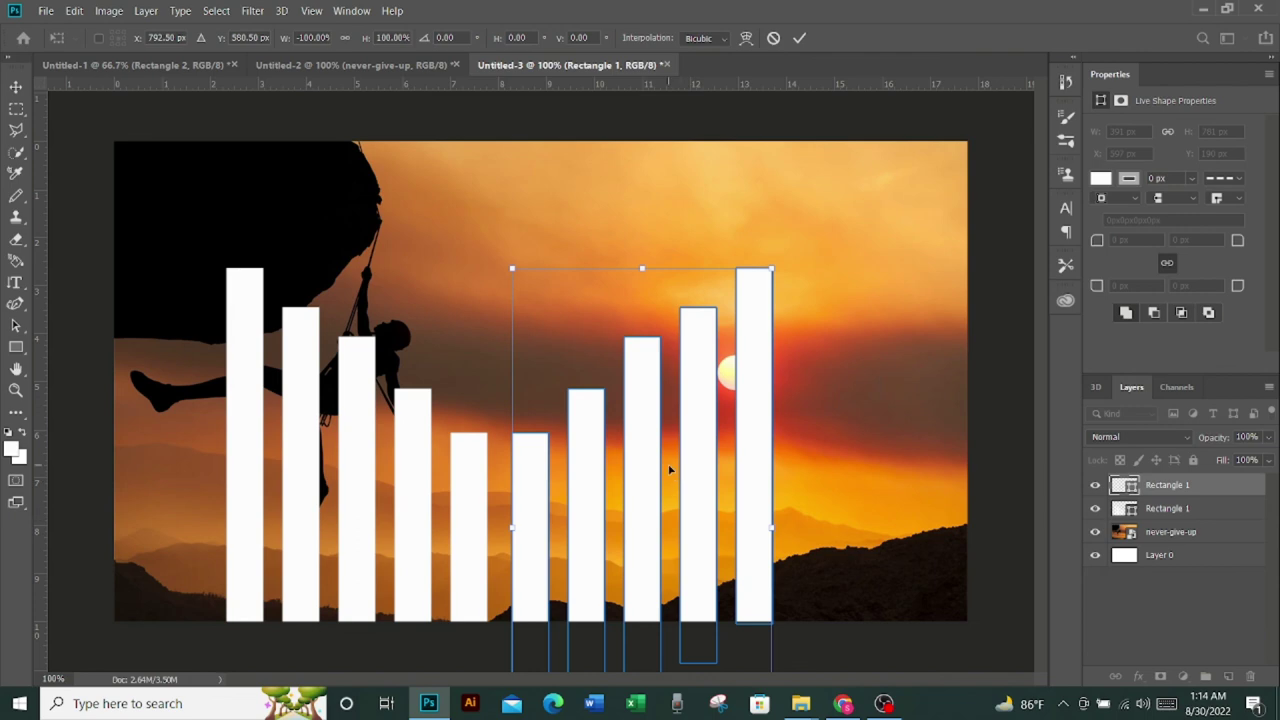
pyautogui.click(799, 38)
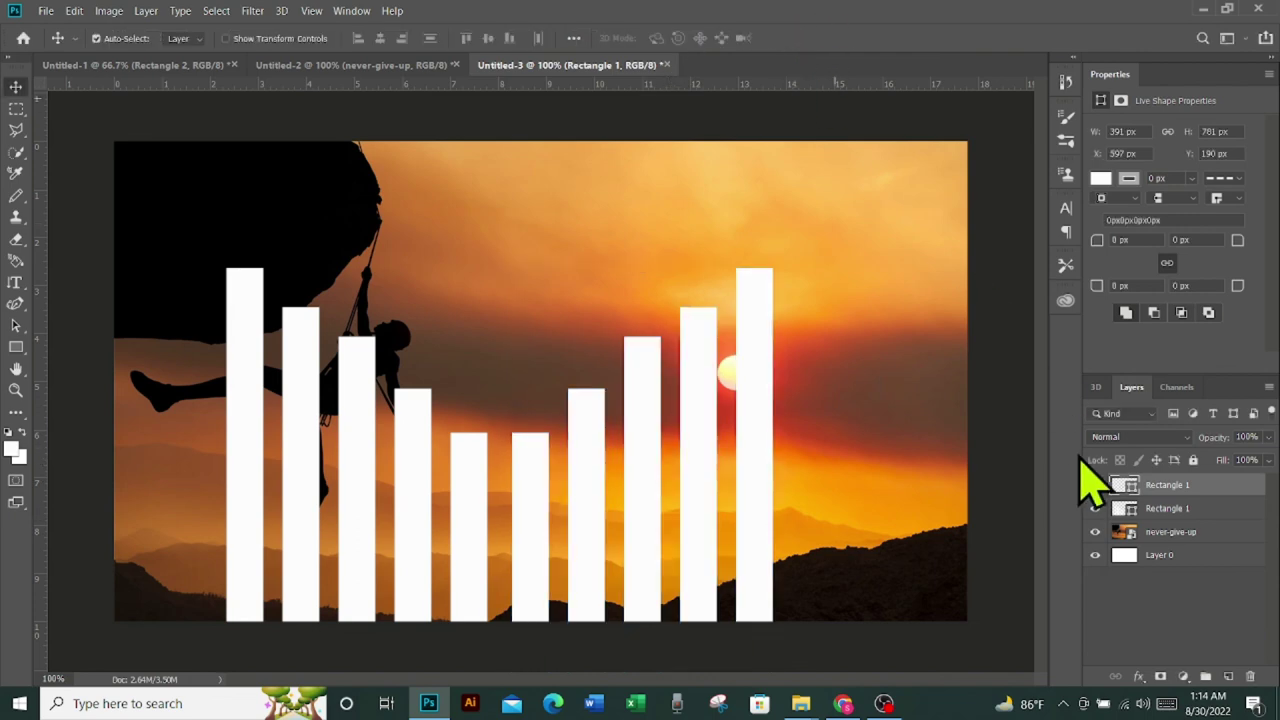
# Step: Merge both Rectangle 1 layers into one ten-bar V shape and shift it right
pyautogui.keyDown('shift'); pyautogui.click(1170, 512); pyautogui.keyUp('shift')
pyautogui.rightClick(1170, 514)
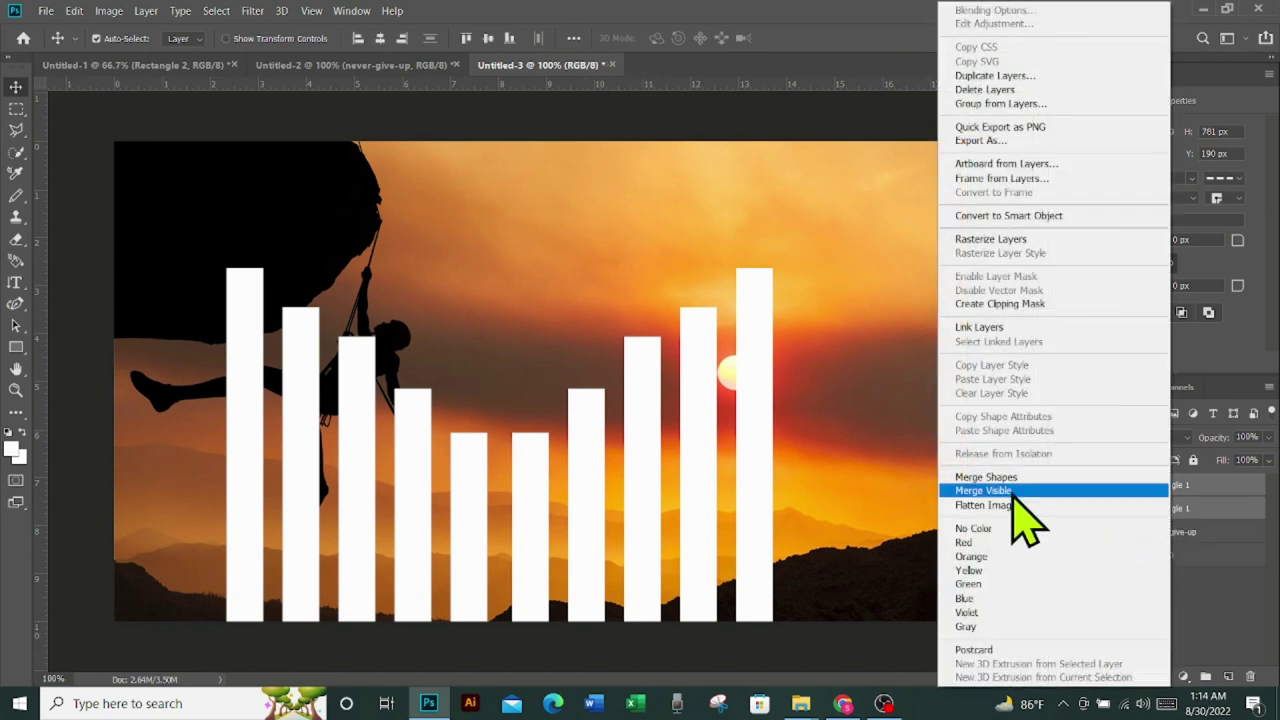
pyautogui.click(1015, 480)
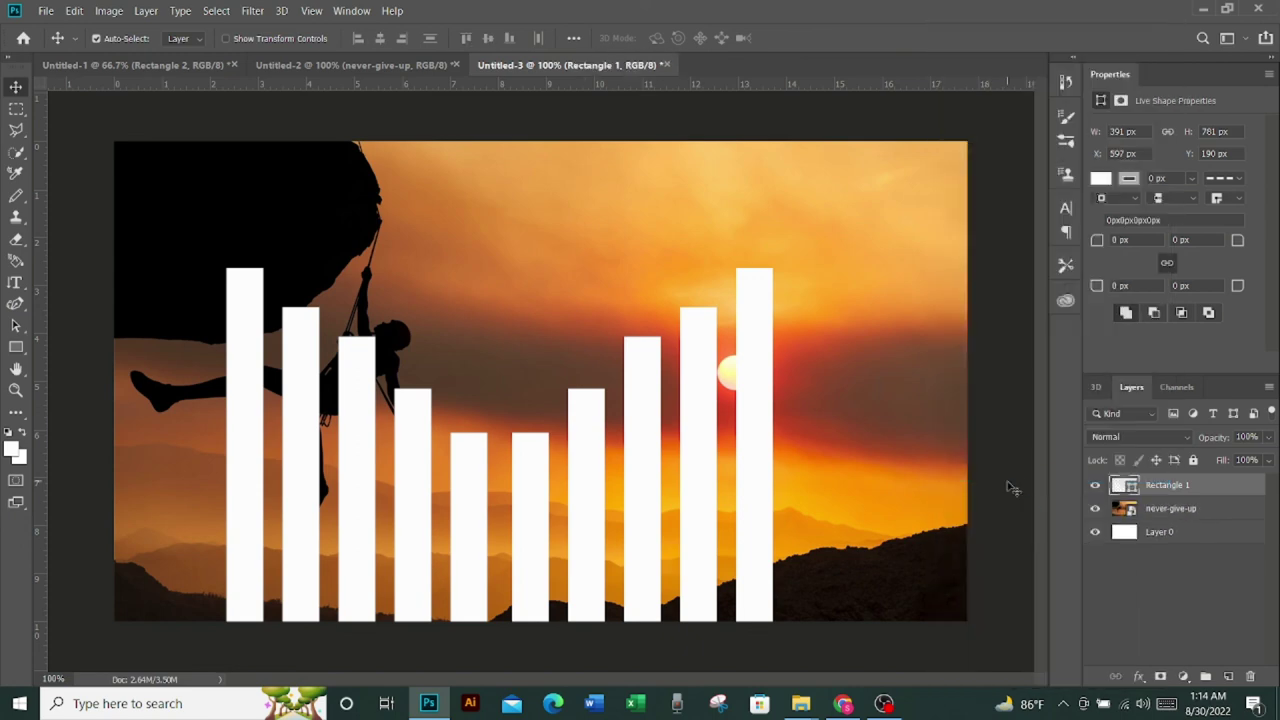
pyautogui.moveTo(754, 487); pyautogui.dragTo(770, 486)
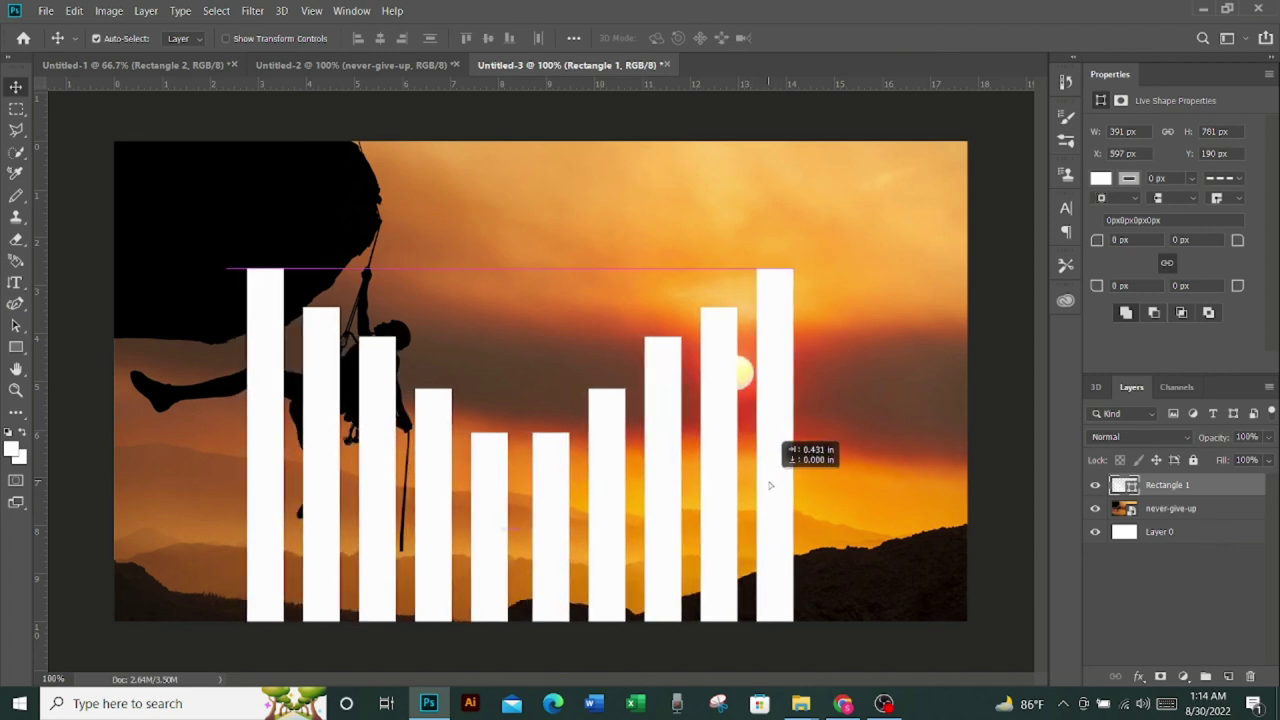
pyautogui.moveTo(770, 486); pyautogui.dragTo(770, 486)
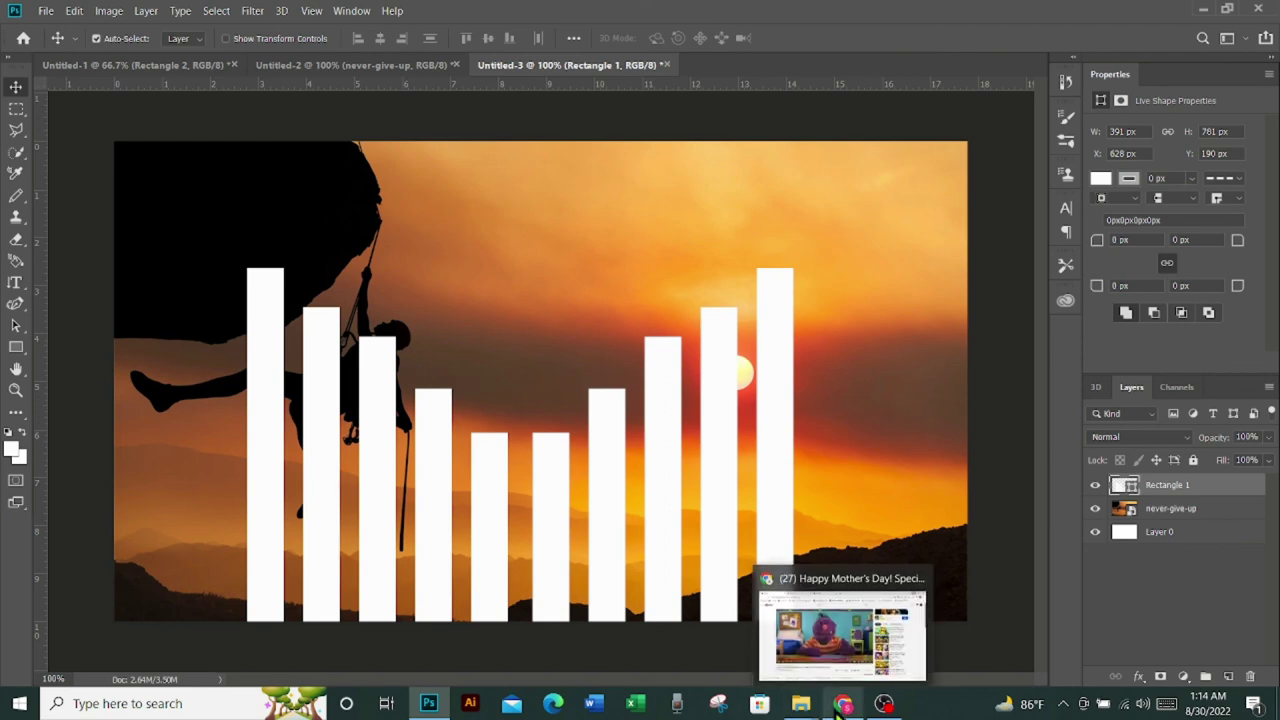
pyautogui.moveTo(801, 704)
pyautogui.moveTo(890, 625)
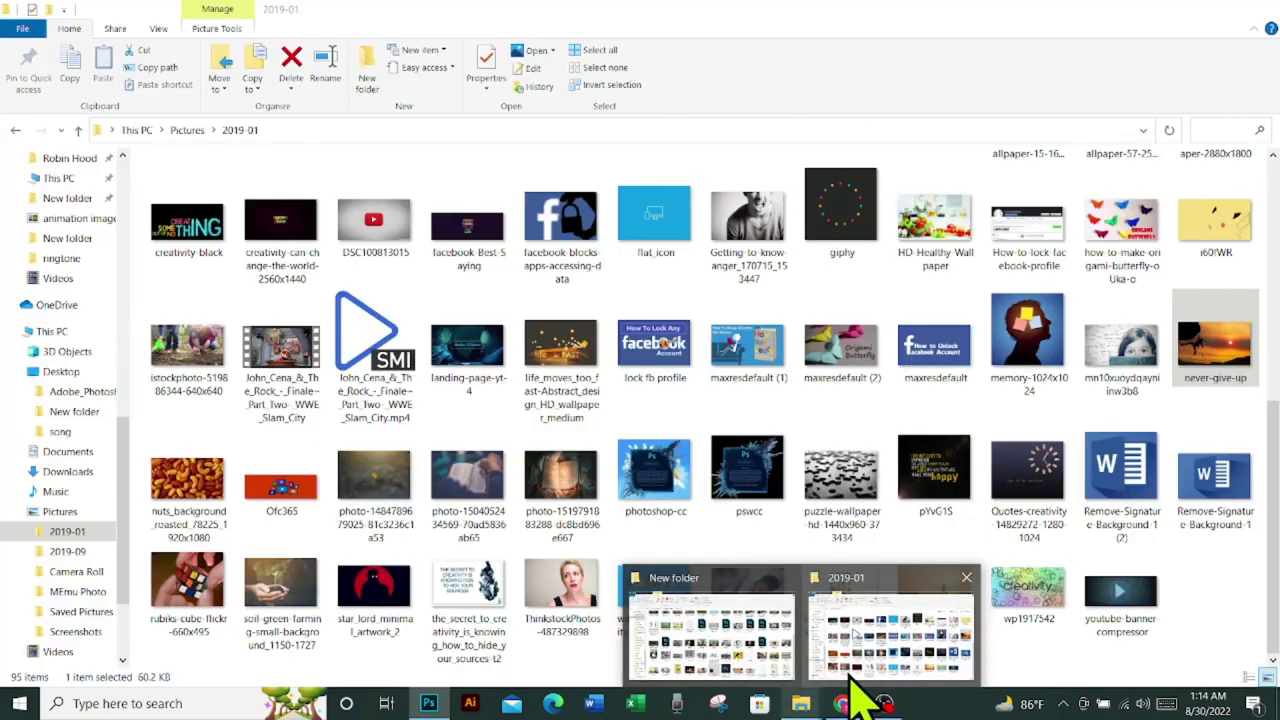
# Step: Drag the never-give-up photo from the 2019-01 folder into the poster above the bars
pyautogui.click(853, 673)
pyautogui.moveTo(1225, 385)
pyautogui.mouseDown()
pyautogui.moveTo(575, 655)
pyautogui.moveTo(494, 540)
pyautogui.mouseUp()
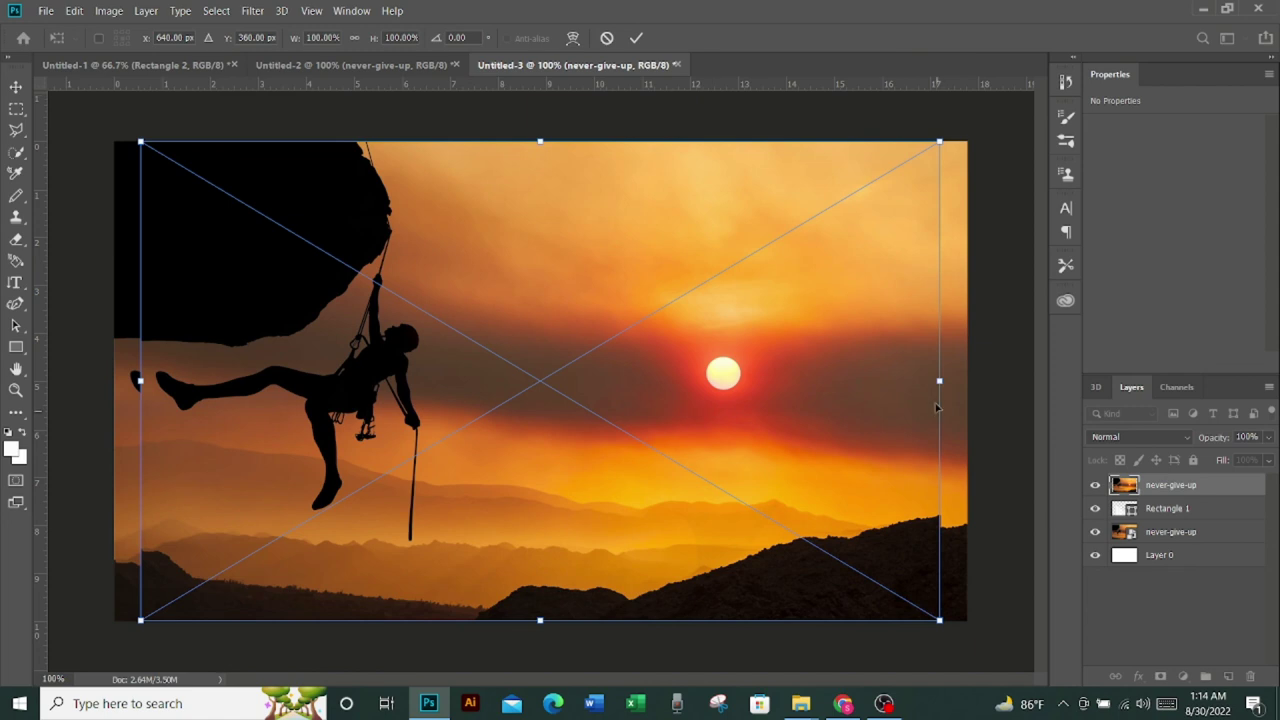
# Step: Stretch the placed never-give-up photo to 106.67% so it covers the white bars, and commit it
pyautogui.moveTo(940, 382); pyautogui.dragTo(966, 381)
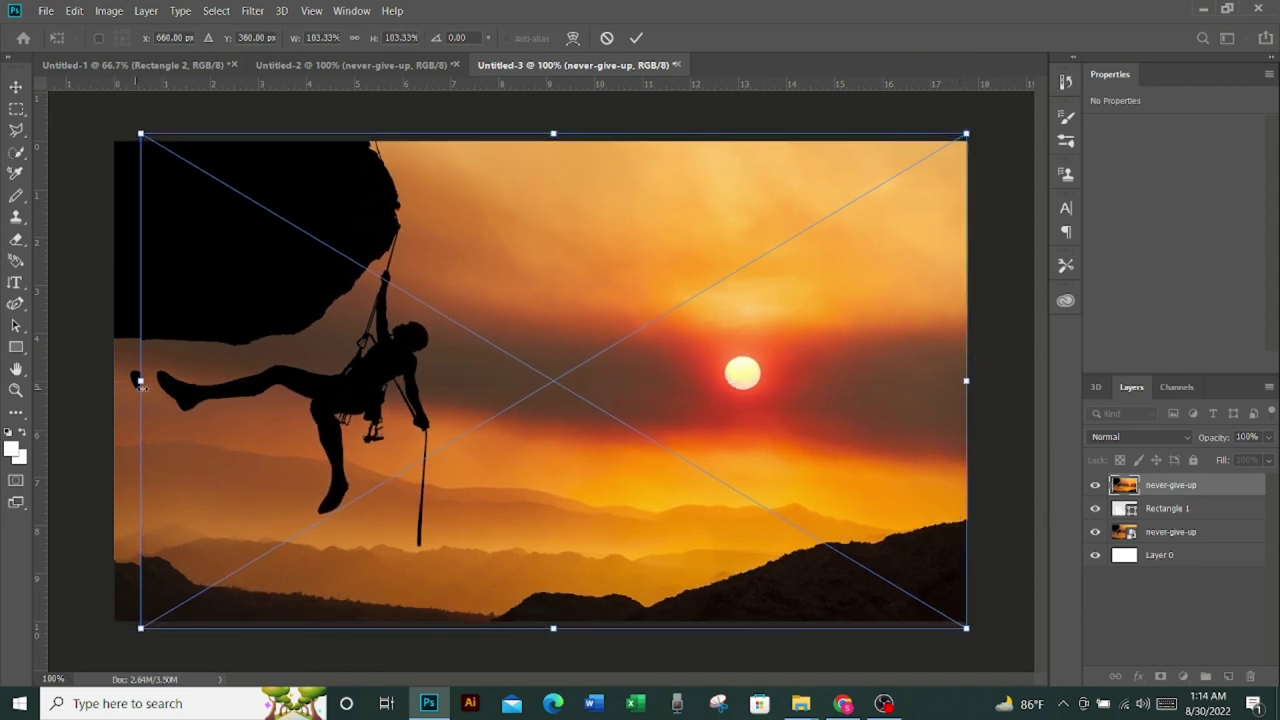
pyautogui.moveTo(140, 381); pyautogui.dragTo(115, 393)
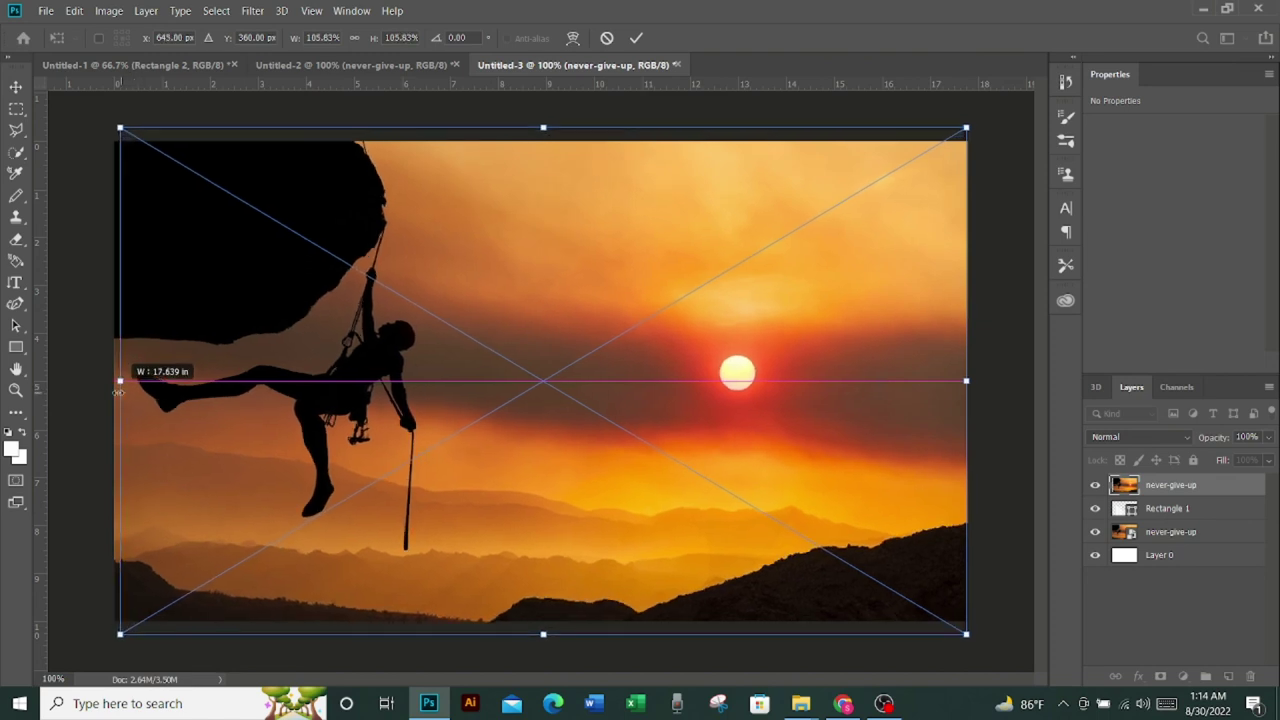
pyautogui.click(636, 38)
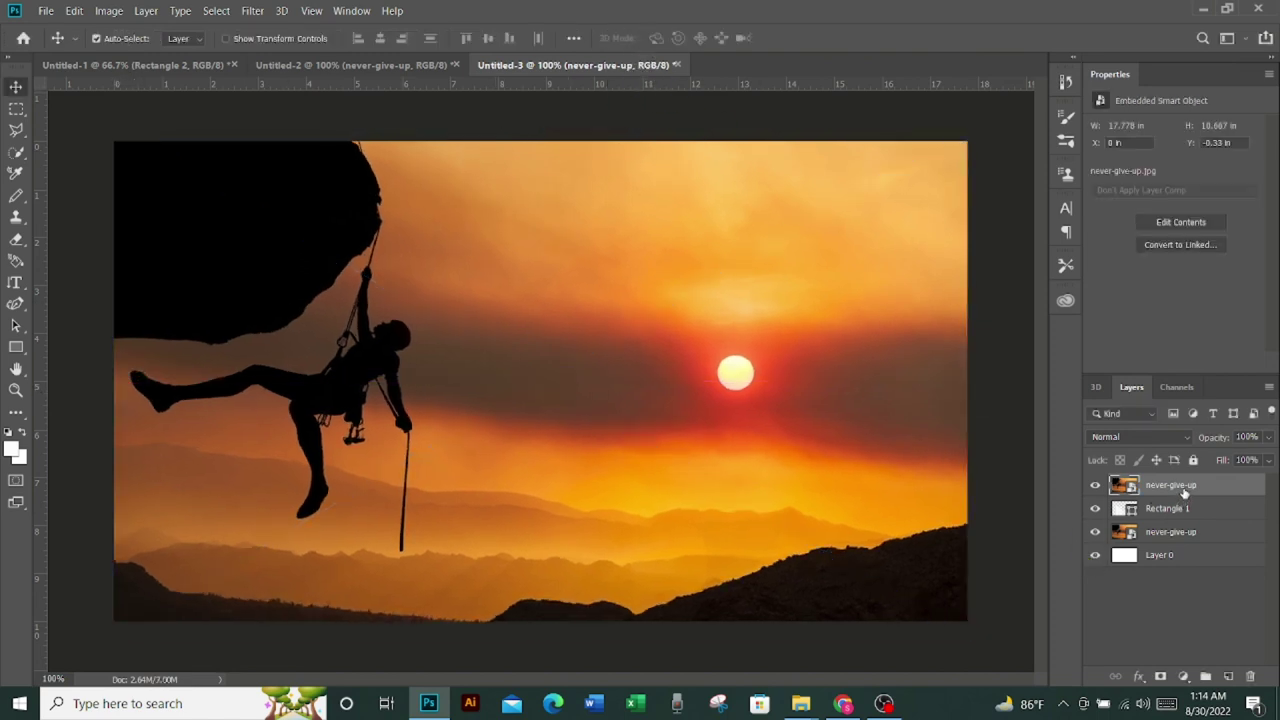
# Step: Lower the bottom never-give-up photo layer's opacity to 46%
pyautogui.click(1193, 535)
pyautogui.click(1268, 460)
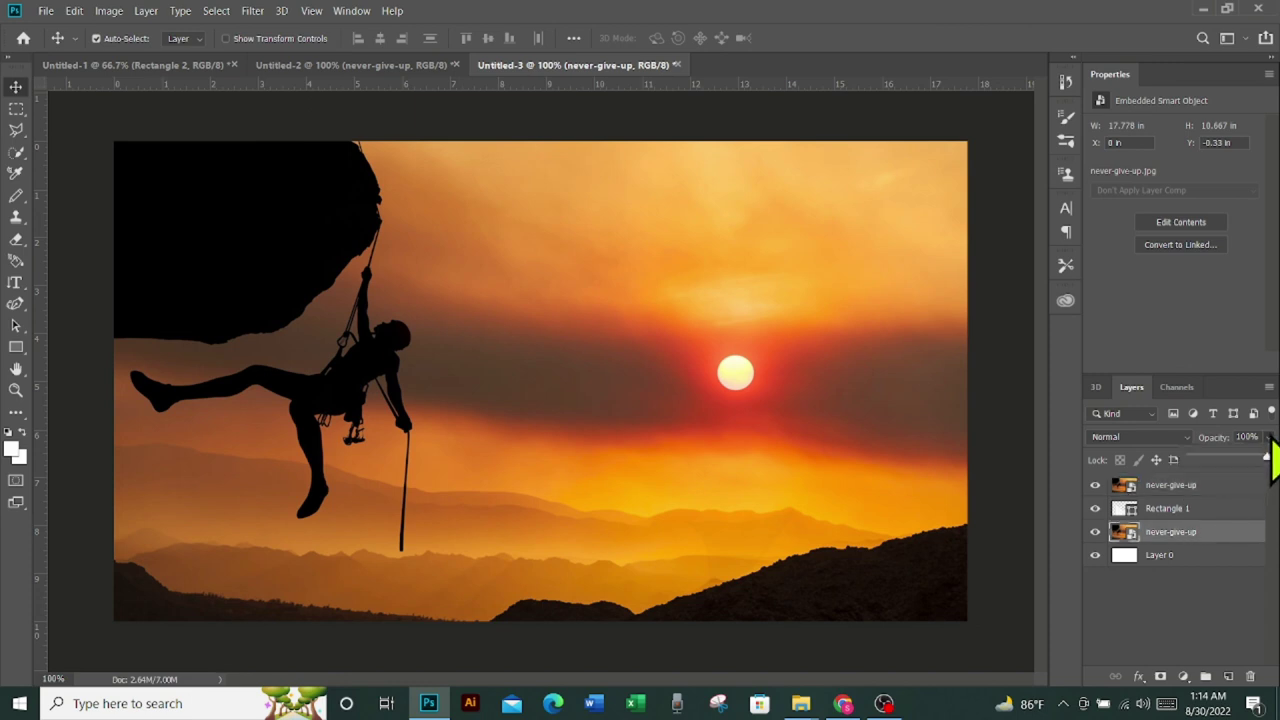
pyautogui.moveTo(1232, 458); pyautogui.dragTo(1227, 458)
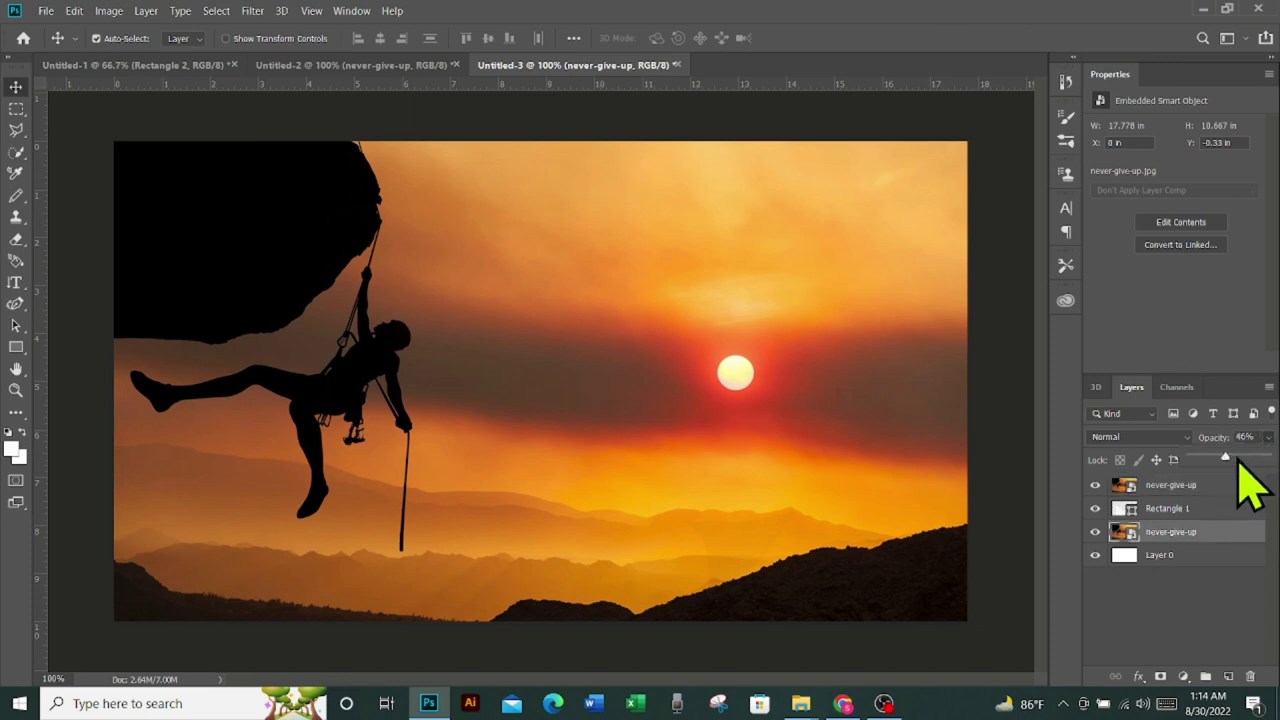
# Step: Make the top never-give-up photo a clipping mask over the white bar rectangles
pyautogui.click(1204, 488)
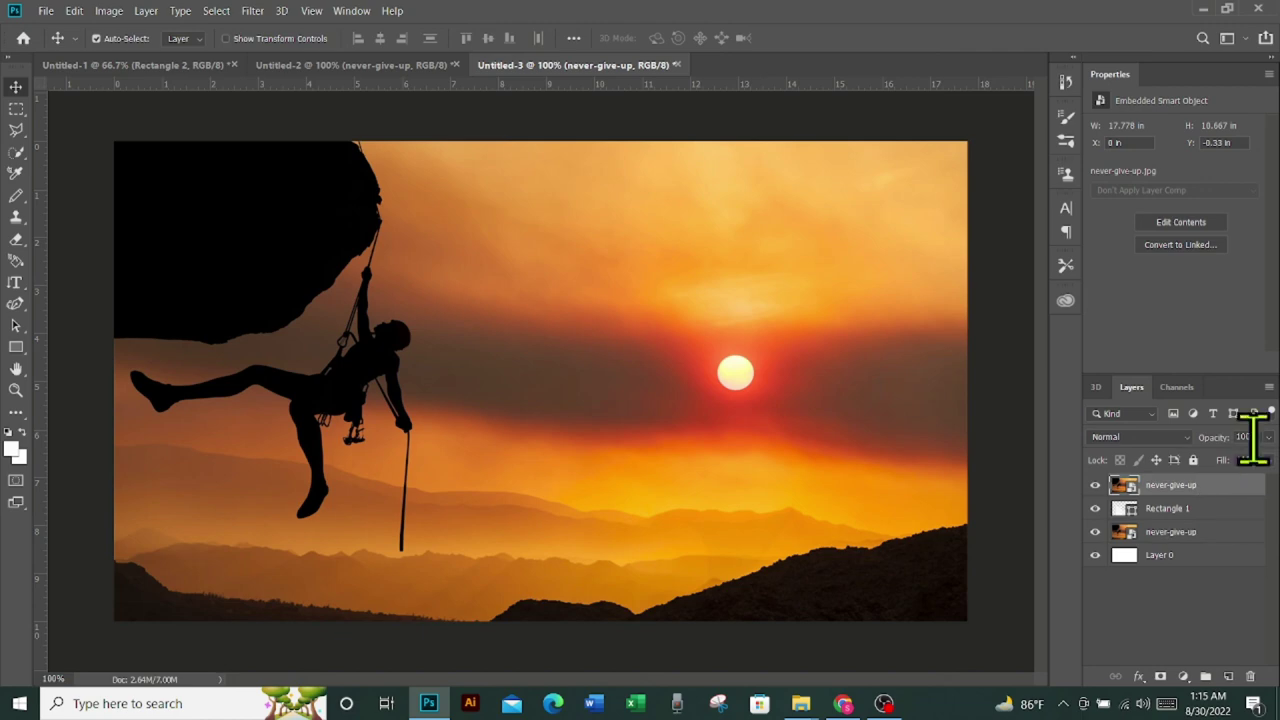
pyautogui.rightClick(1221, 494)
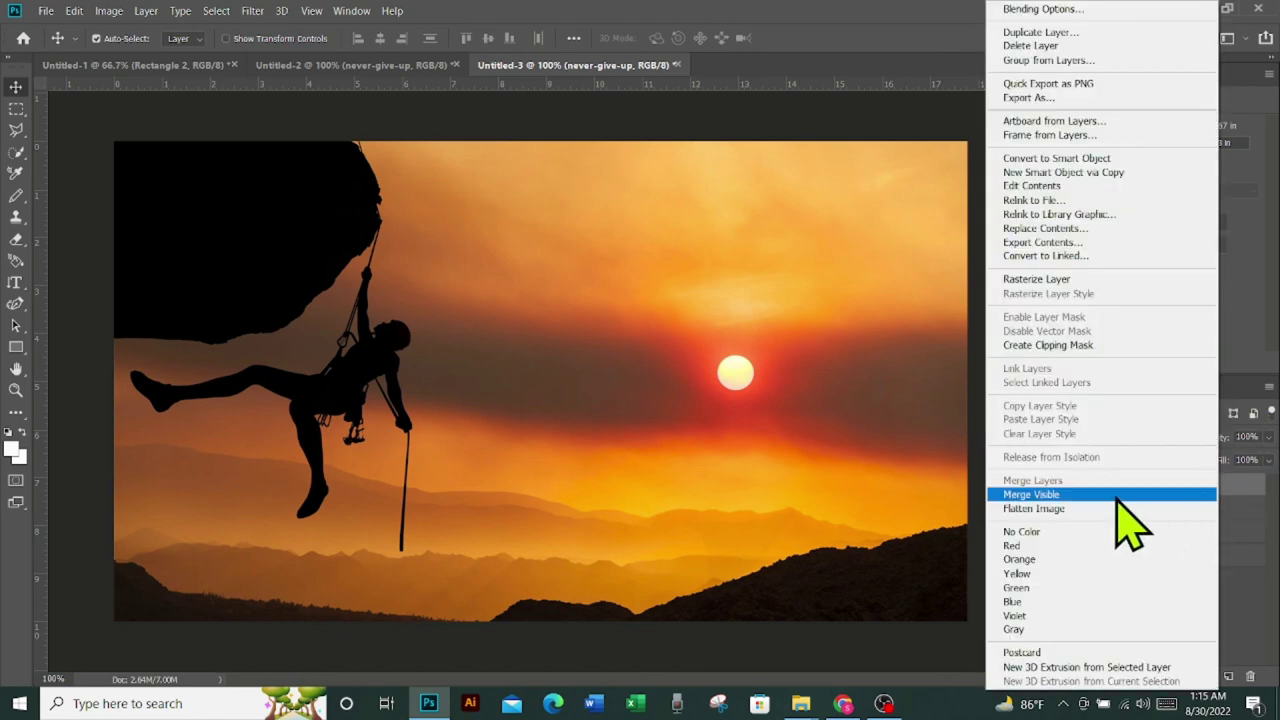
pyautogui.click(1060, 345)
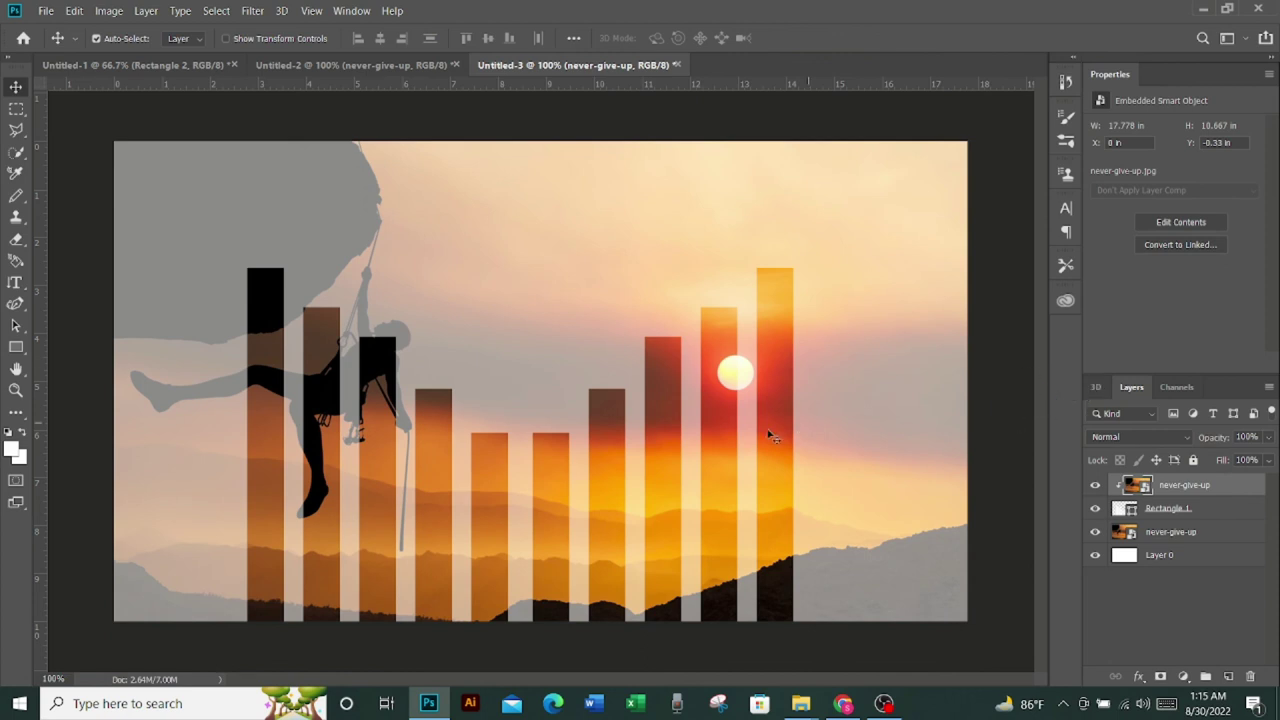